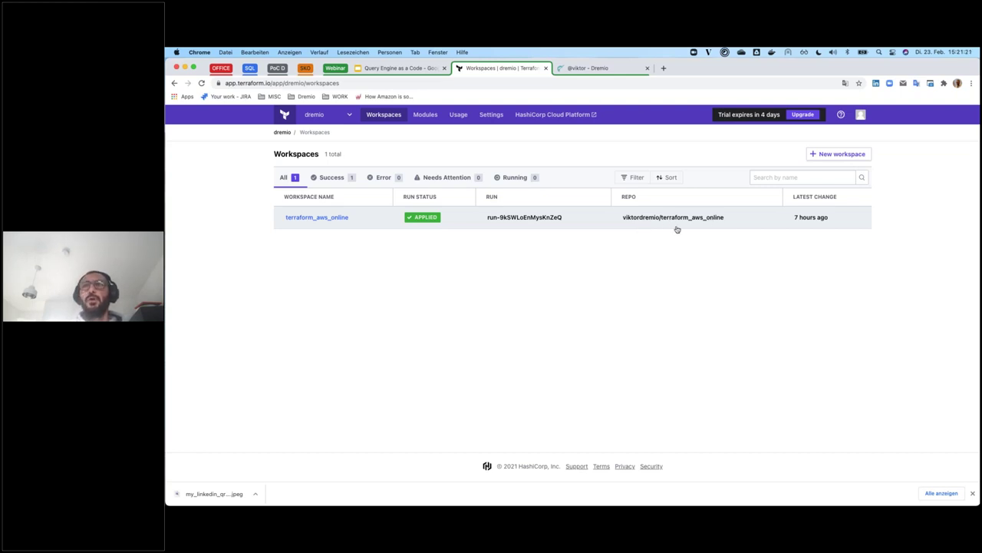
Open the terraform_aws_online workspace, look through its run list and open the current run.
click(323, 219)
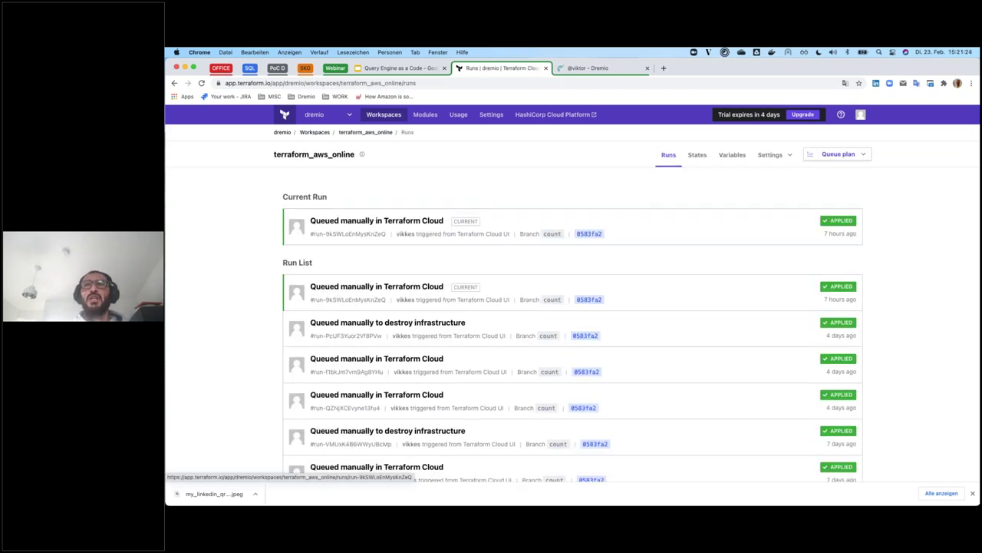
scroll(572, 296, down, 6)
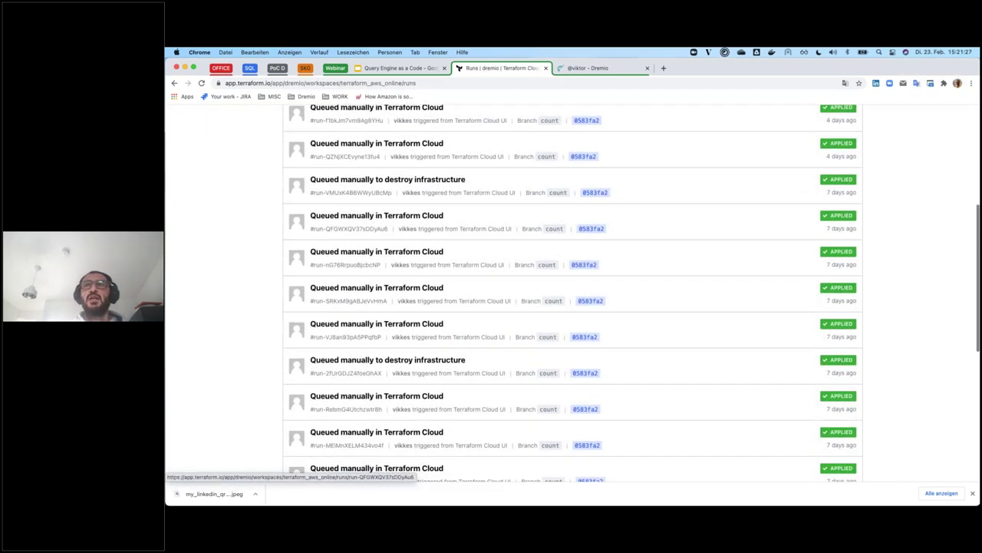
scroll(338, 253, up, 6)
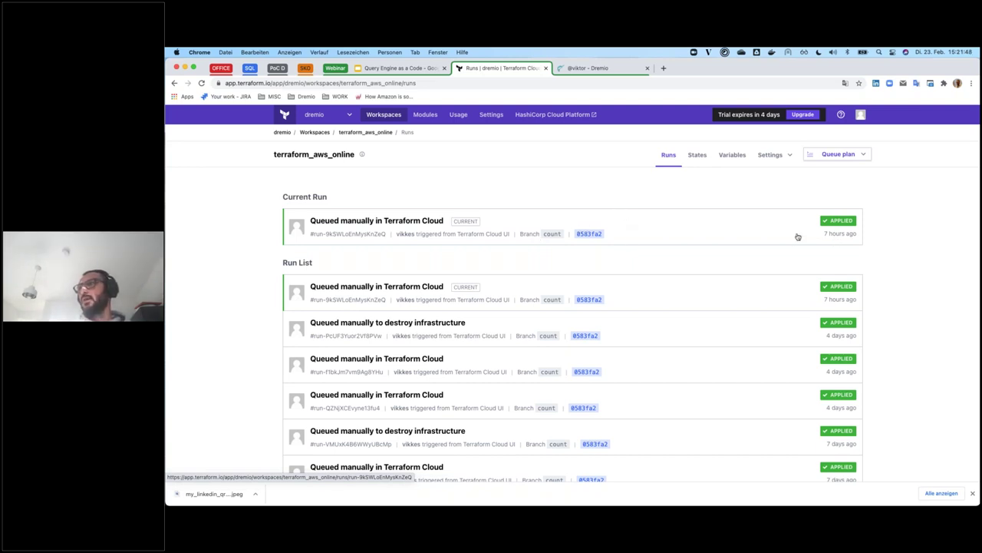
click(681, 234)
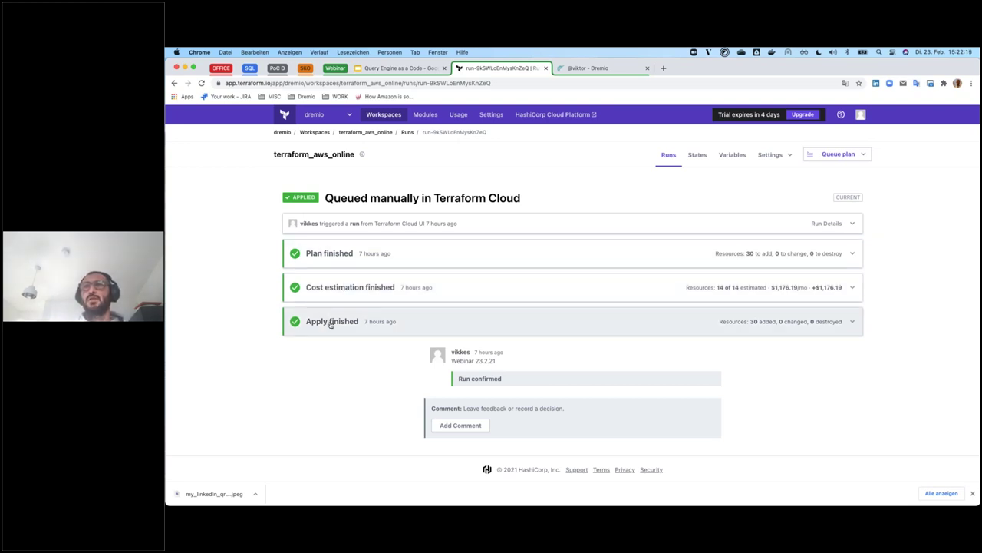
Expand the current run's finished plan and examine the planned resource summary at the end of its log.
click(434, 254)
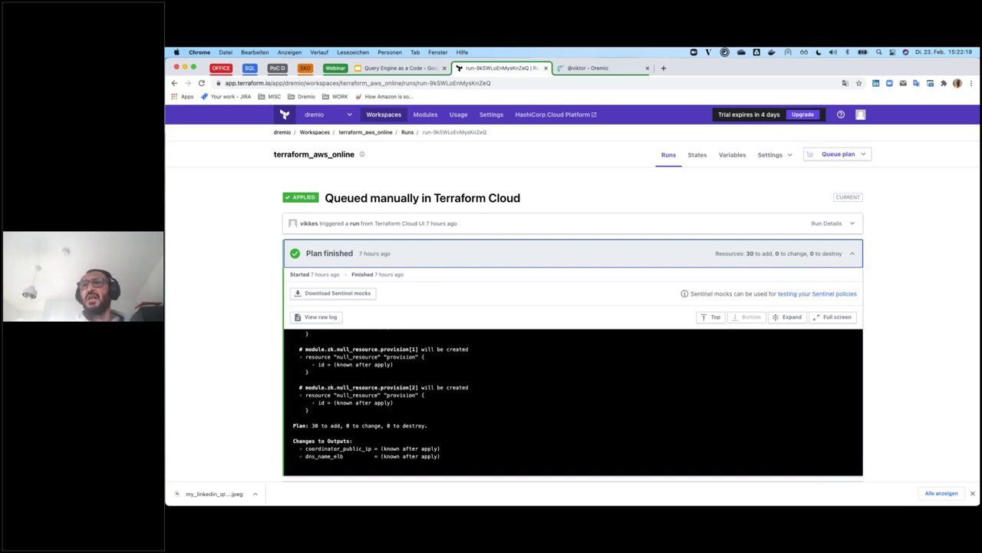
scroll(572, 346, down, 3)
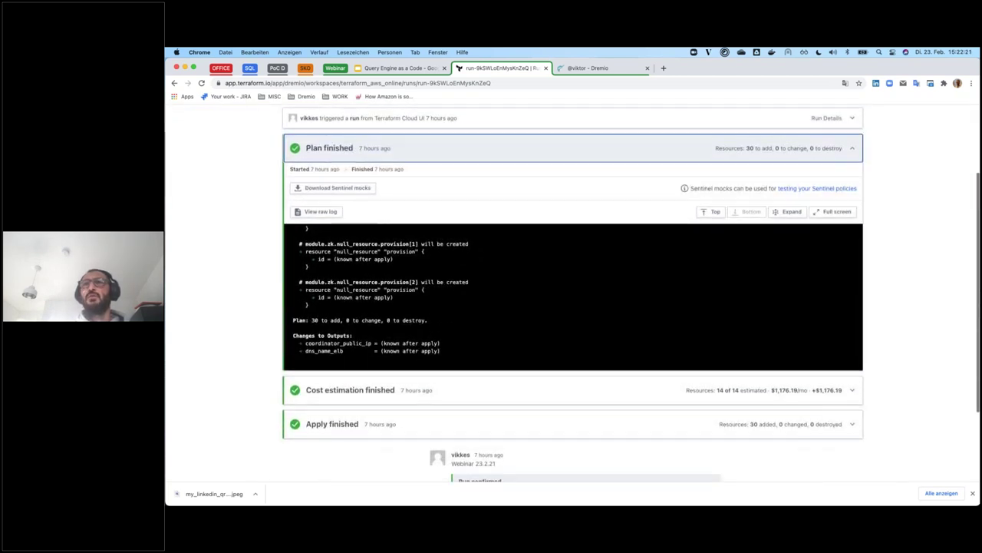
drag(292, 342, 318, 343)
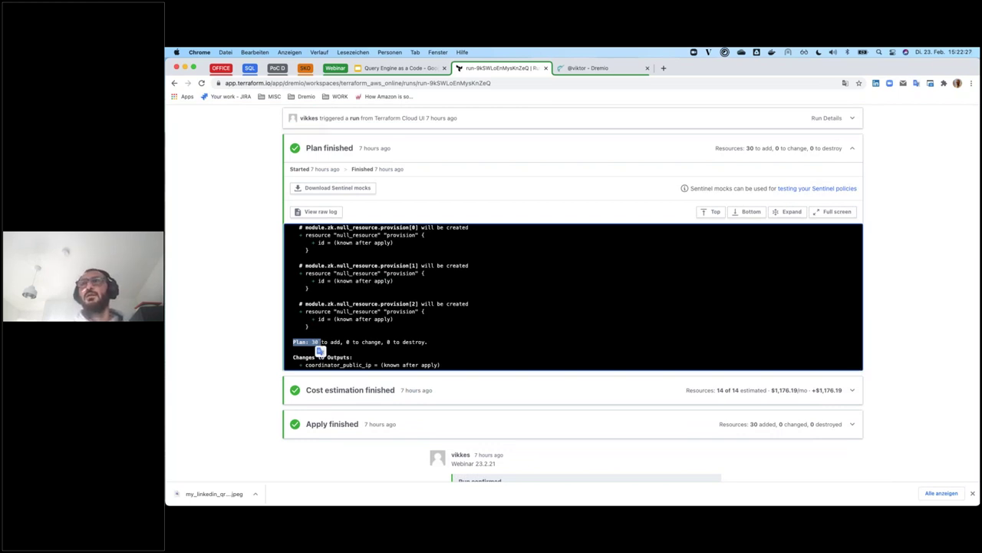
scroll(320, 350, down, 1)
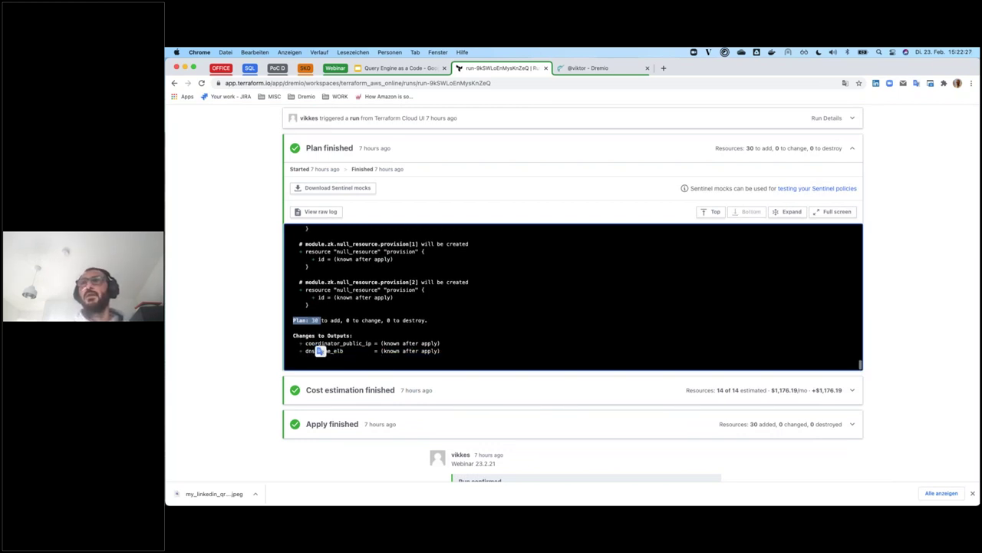
Expand the run's cost estimation and examine the hourly and monthly cost of each resource.
click(339, 392)
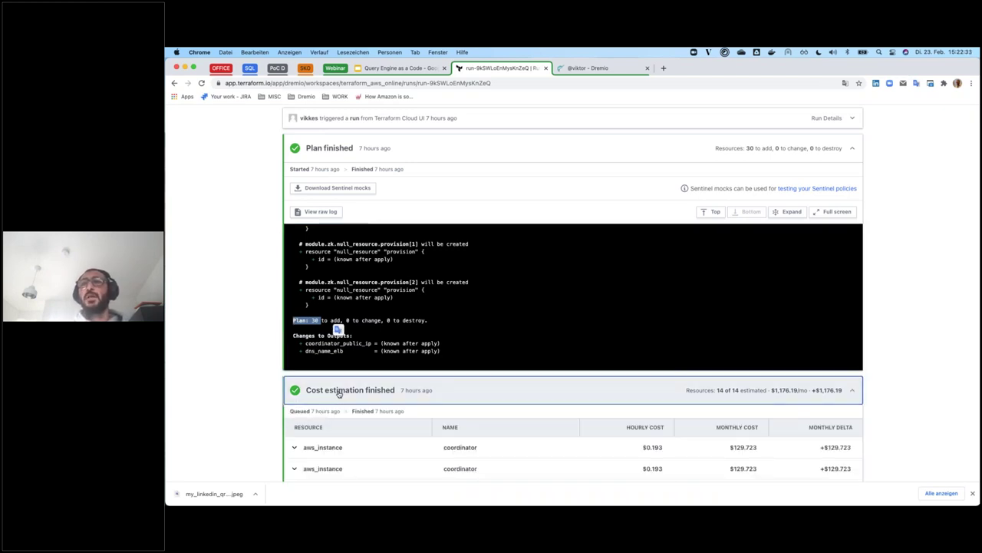
scroll(338, 394, down, 5)
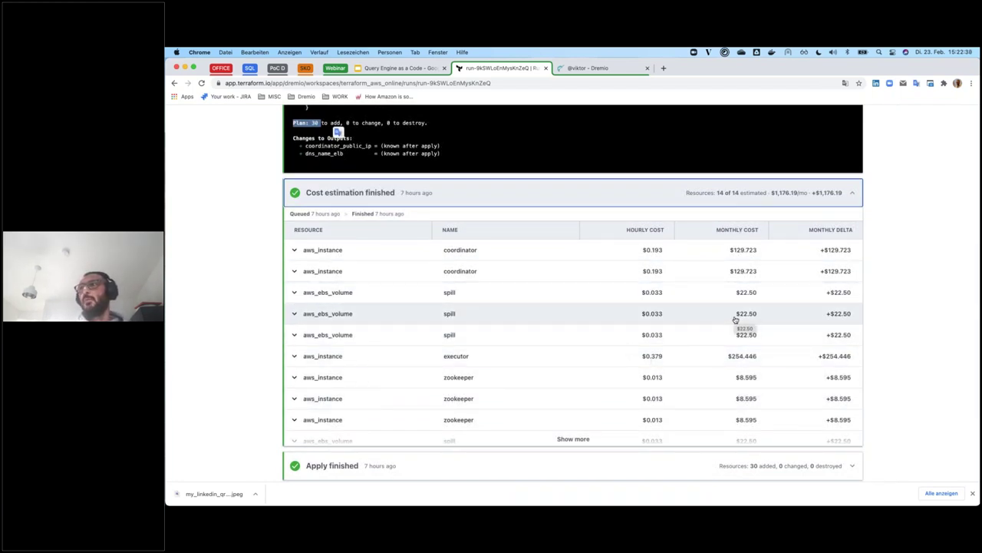
scroll(736, 319, down, 2)
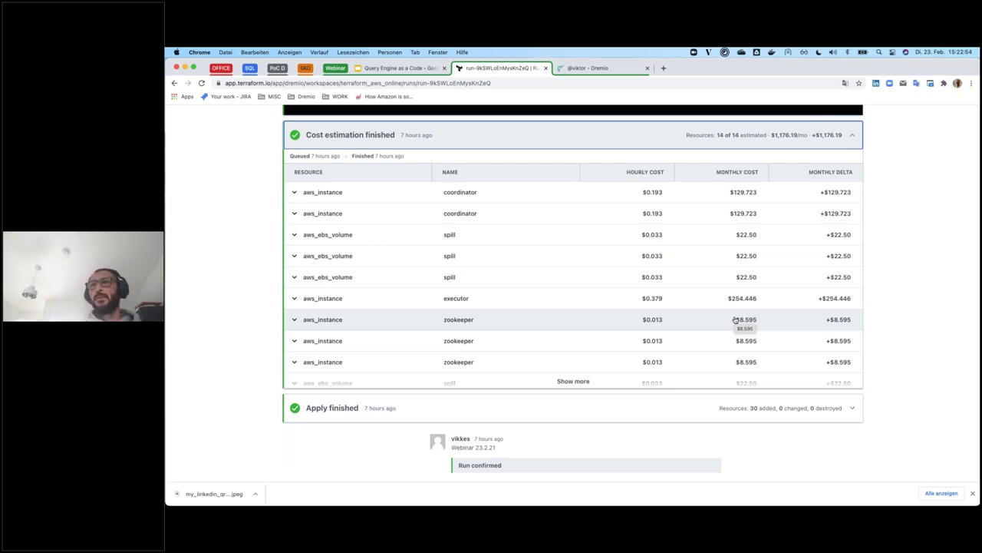
Expand the finished apply log and highlight the load balancer address in the dns_name_elb output.
click(587, 409)
scroll(588, 408, down, 5)
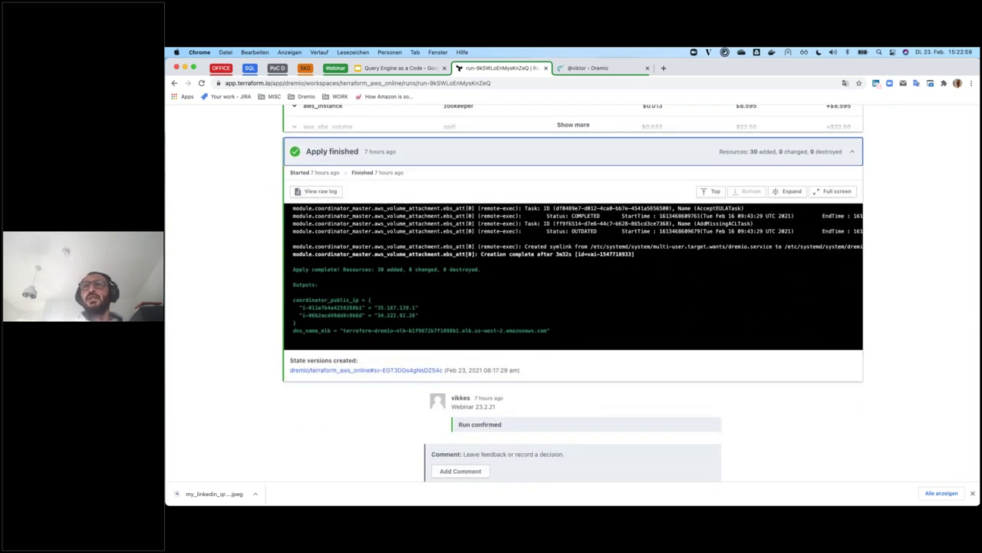
drag(343, 329, 544, 329)
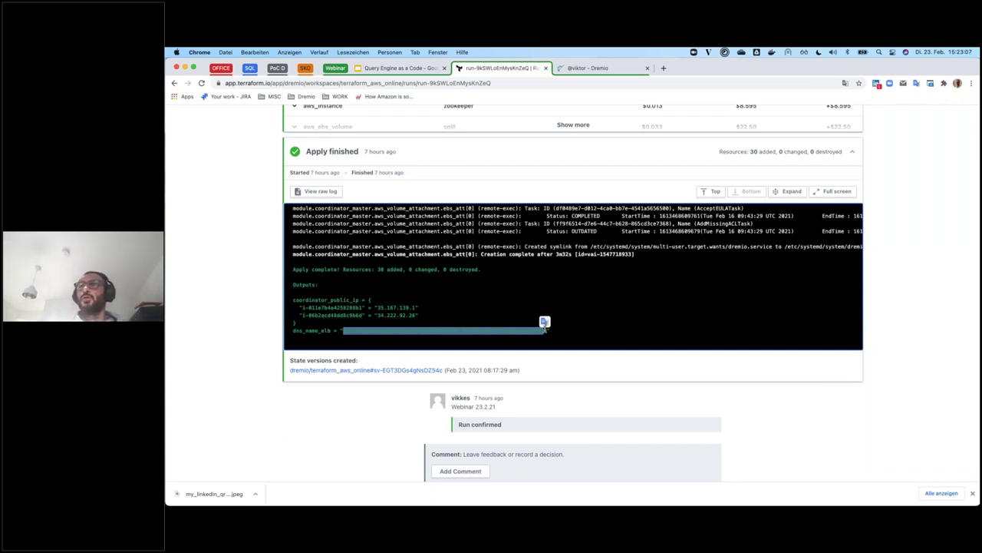
Collapse the apply, plan and cost estimation details and view the workspace's list of states.
click(851, 152)
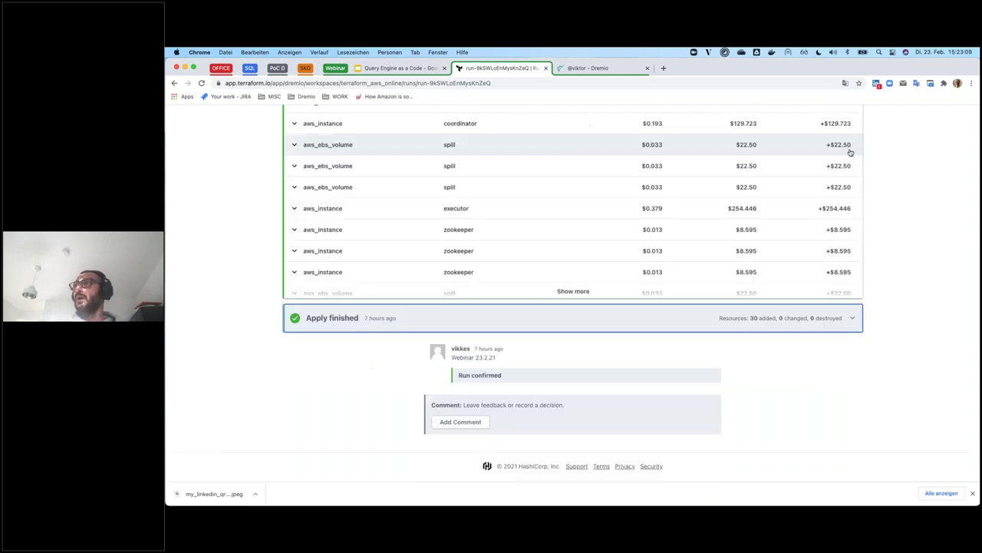
scroll(737, 194, up, 10)
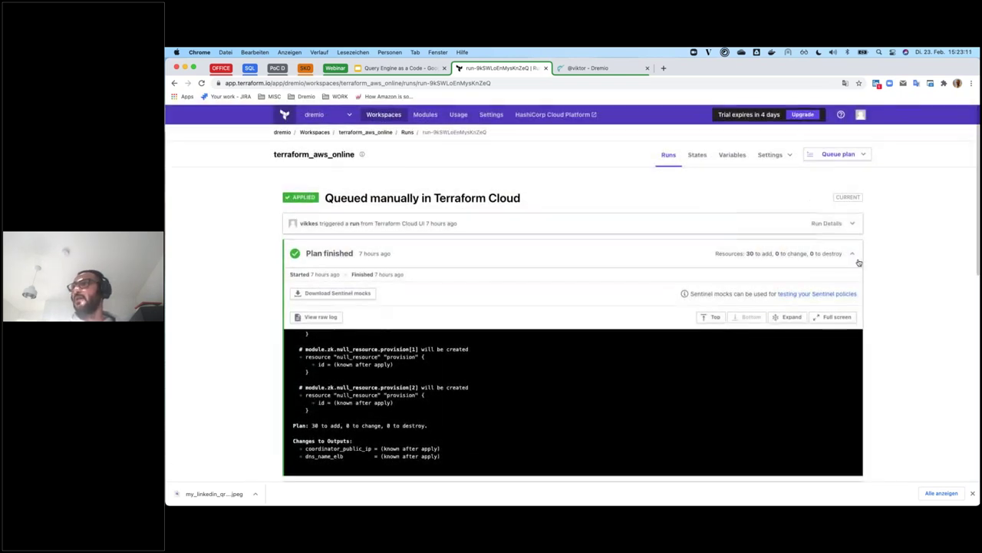
click(854, 257)
click(854, 287)
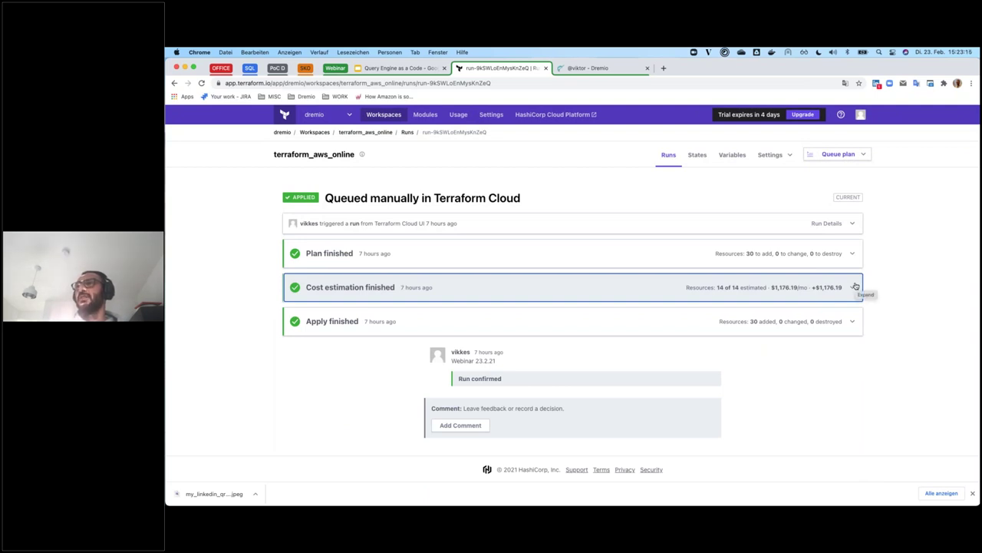
click(696, 156)
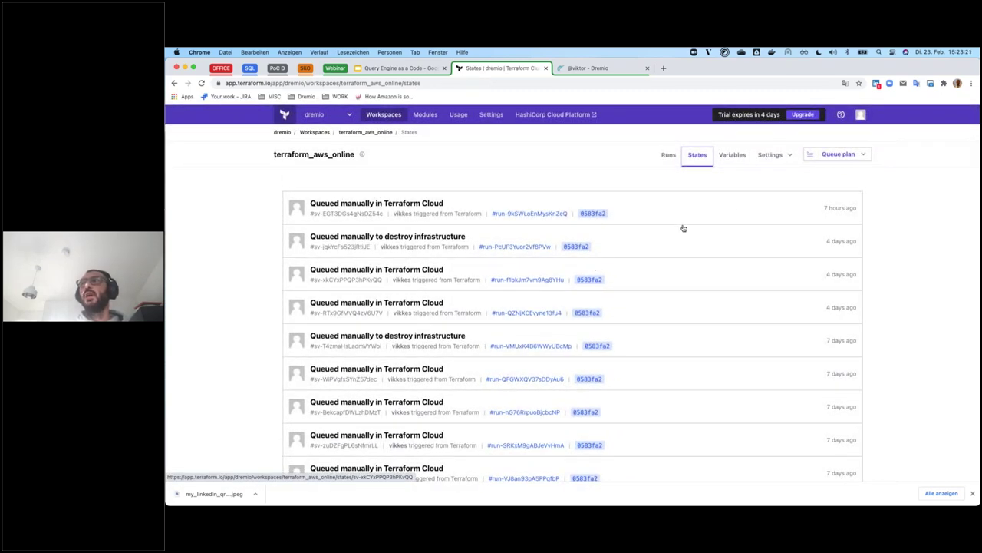
Set the Terraform variable exec_count to 4 in the workspace variables and save it.
click(733, 157)
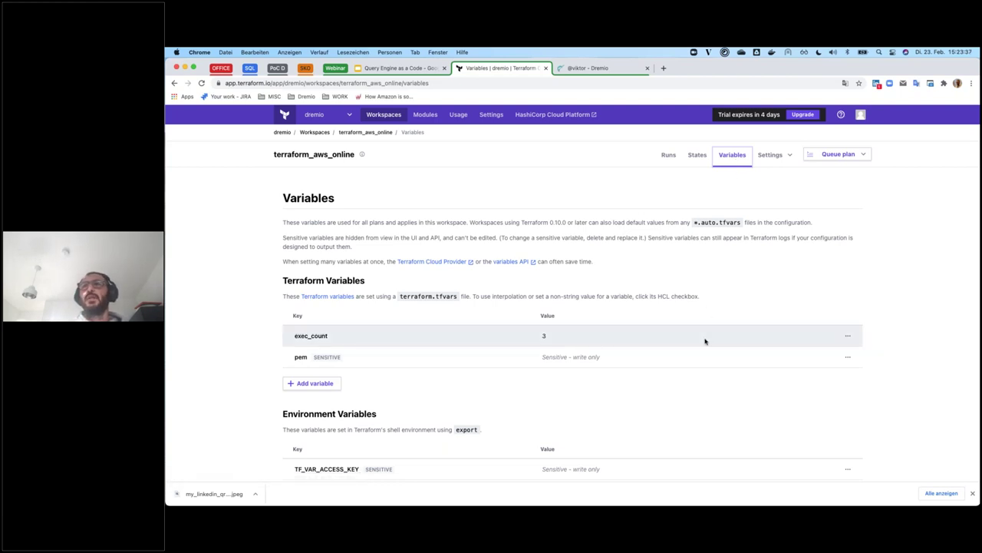
scroll(705, 341, down, 3)
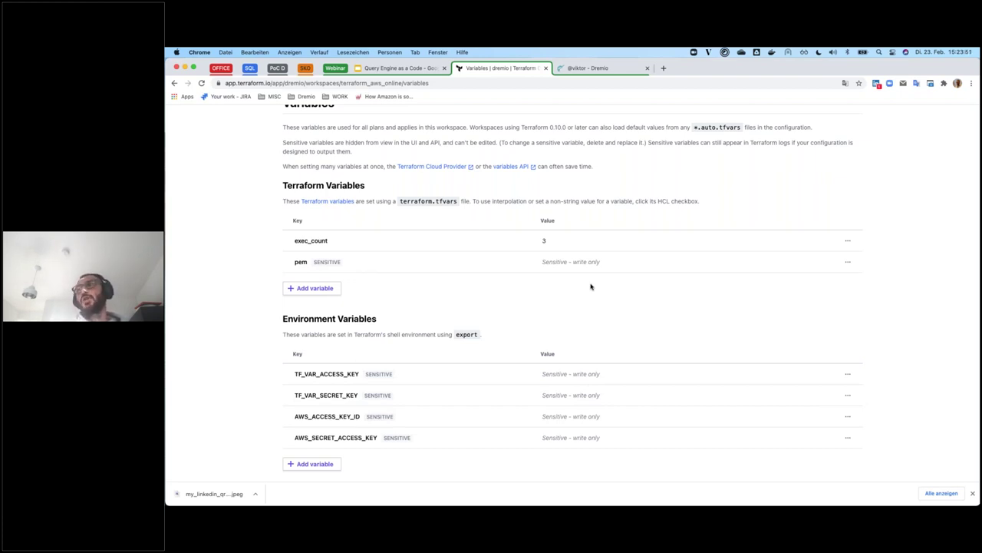
click(848, 242)
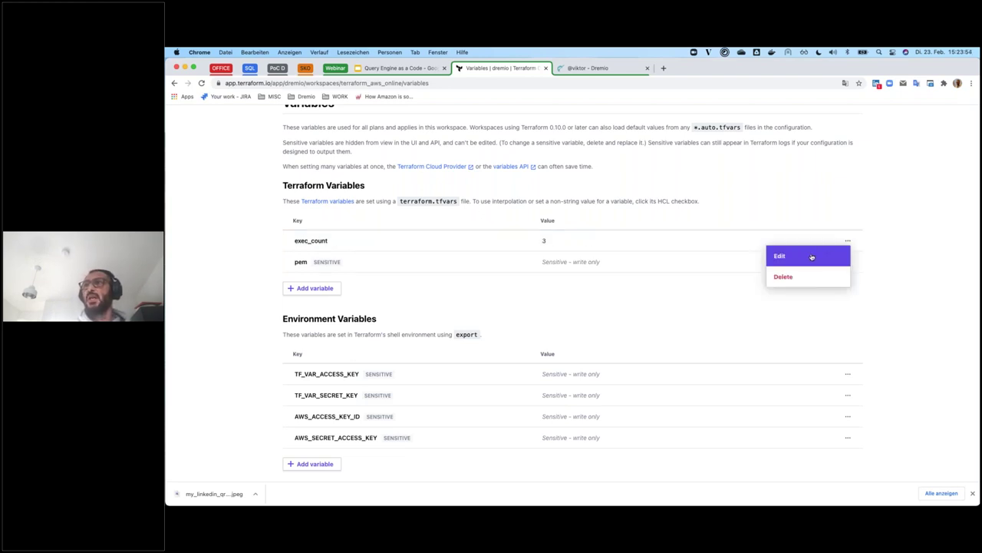
click(812, 257)
click(553, 251)
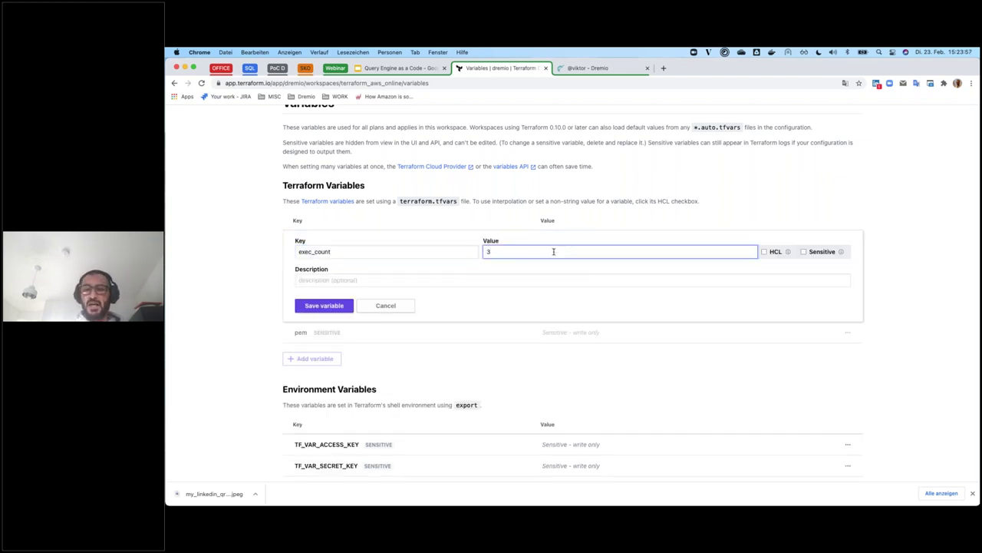
text(4)
click(320, 309)
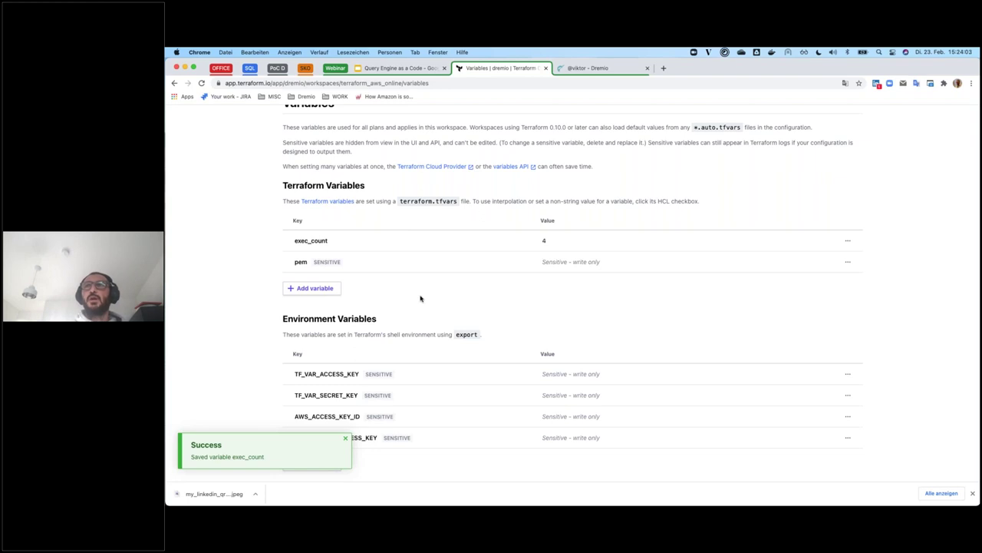
Queue a new plan for the workspace and follow its plan log.
scroll(420, 297, up, 3)
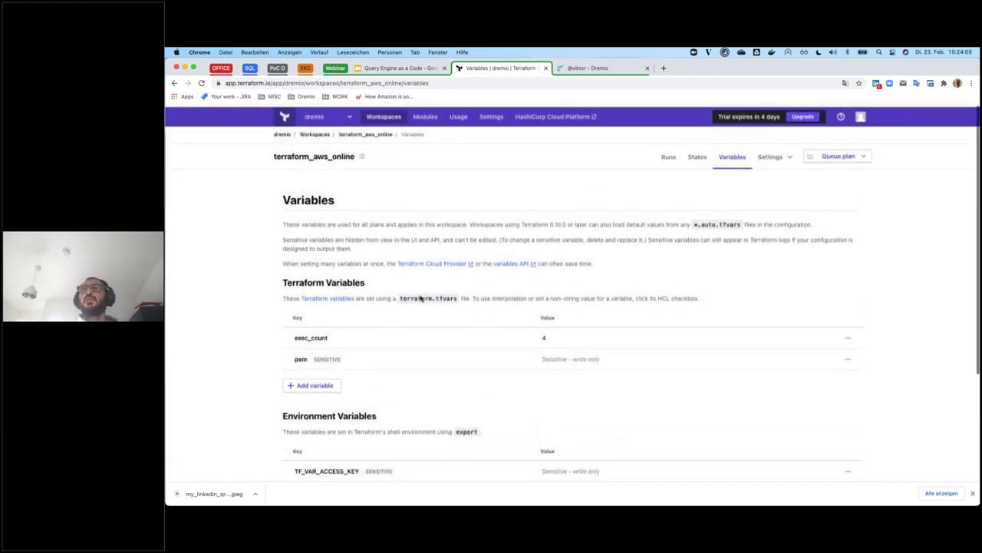
click(831, 157)
click(770, 204)
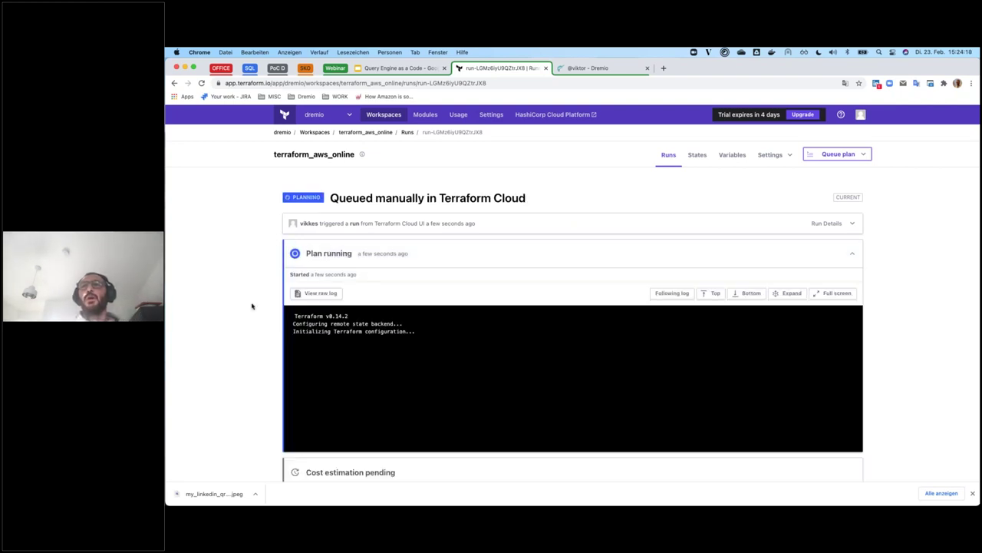
scroll(252, 305, down, 2)
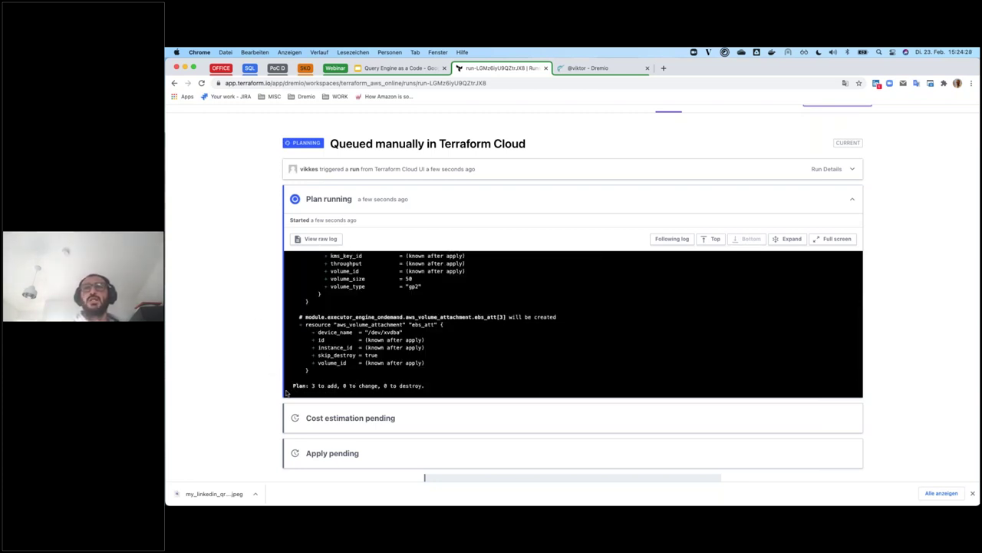
scroll(263, 401, down, 3)
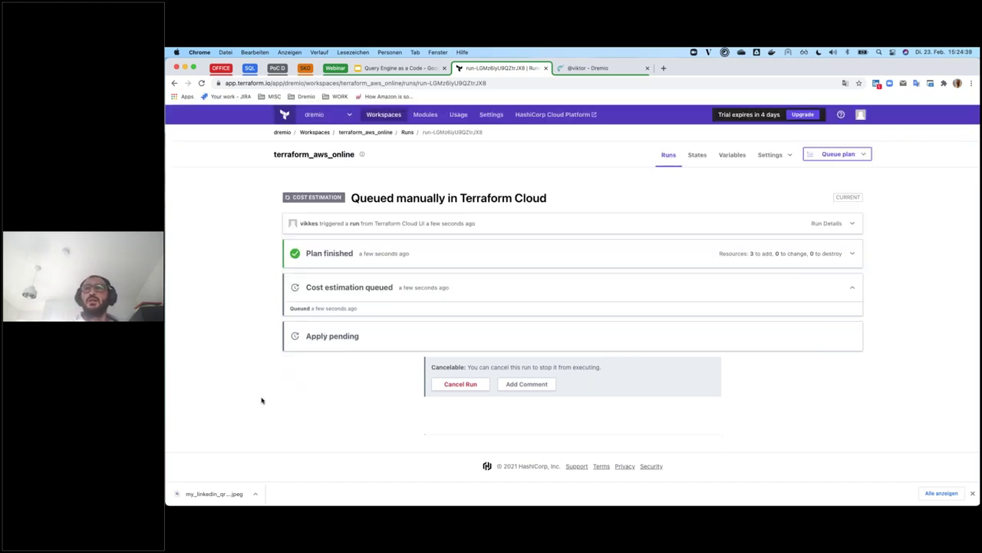
Review the new run's cost estimation per resource, and confirm and apply the plan without a comment.
click(350, 286)
scroll(349, 285, down, 3)
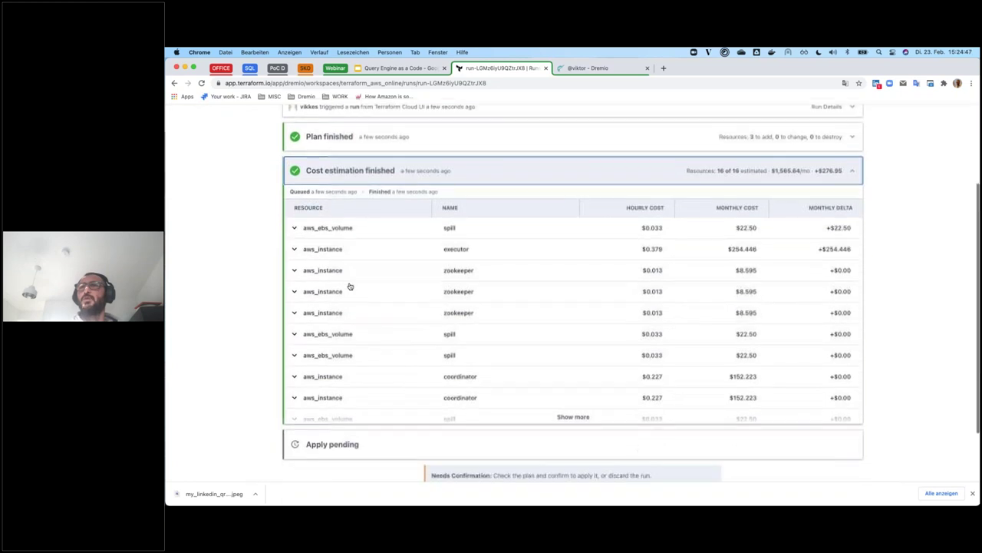
scroll(350, 286, down, 1)
scroll(350, 286, down, 2)
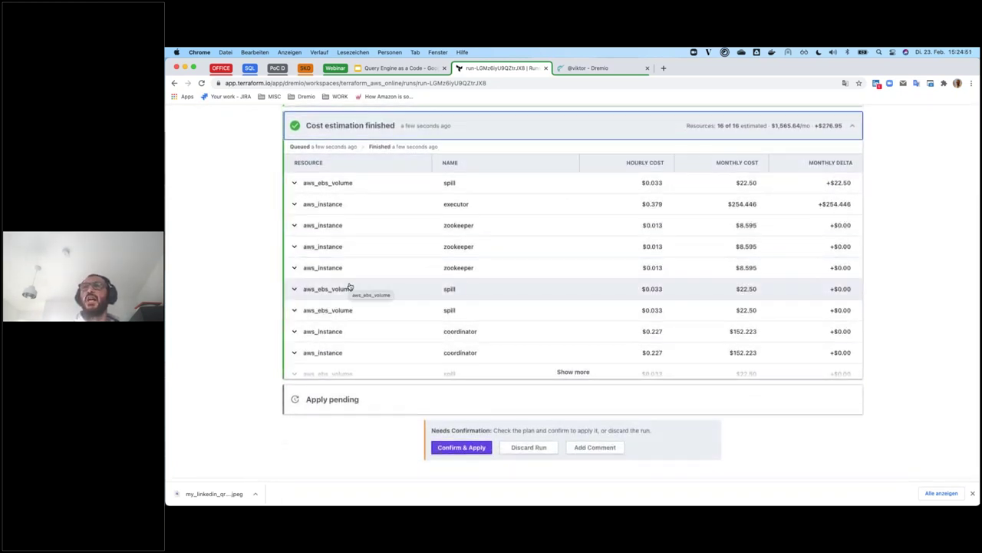
click(459, 446)
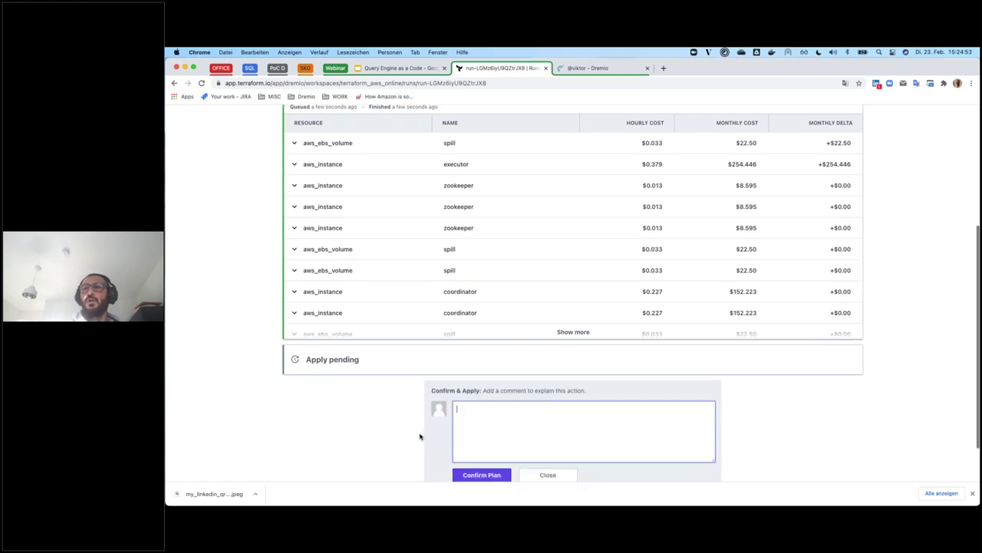
click(459, 471)
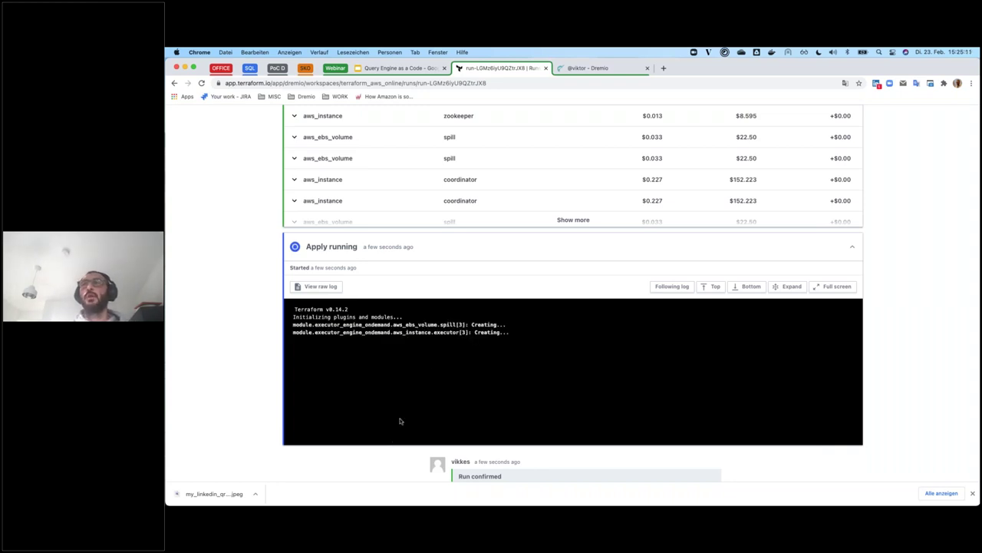
Switch to Dremio and examine the coordinator and executor nodes in the admin Node Activity list.
click(581, 69)
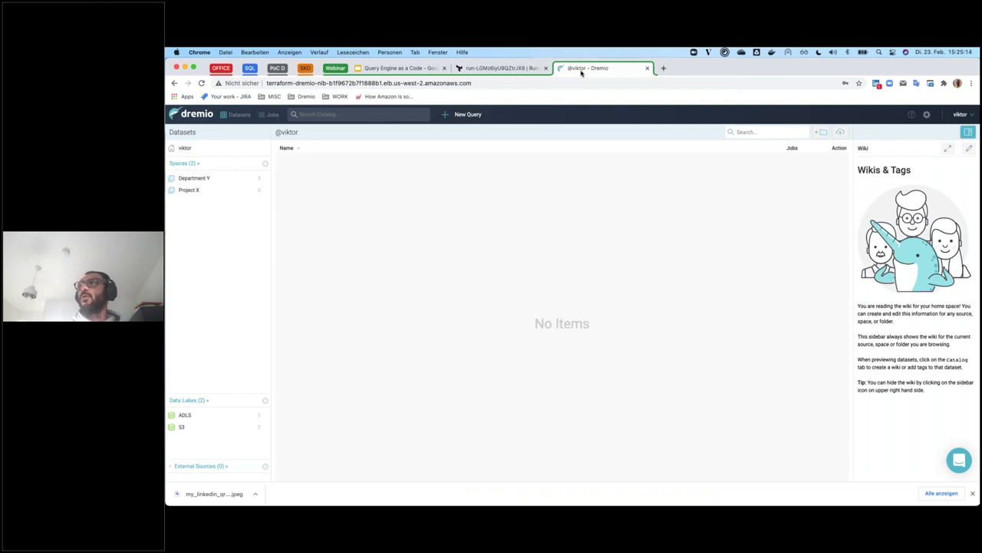
click(927, 114)
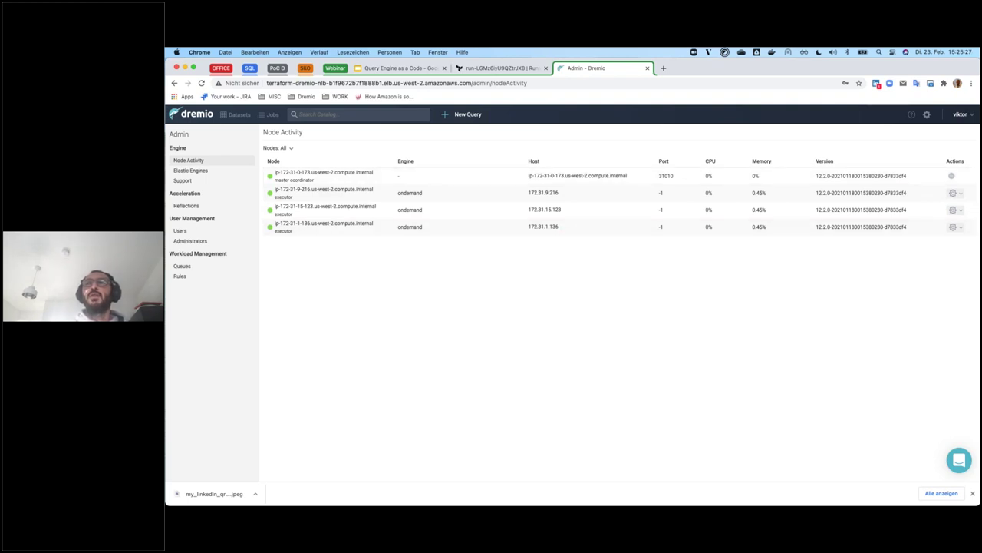
Look over the data lake source types in the datasets view, examining the new Azure Storage and Amazon S3 source forms without saving.
click(204, 120)
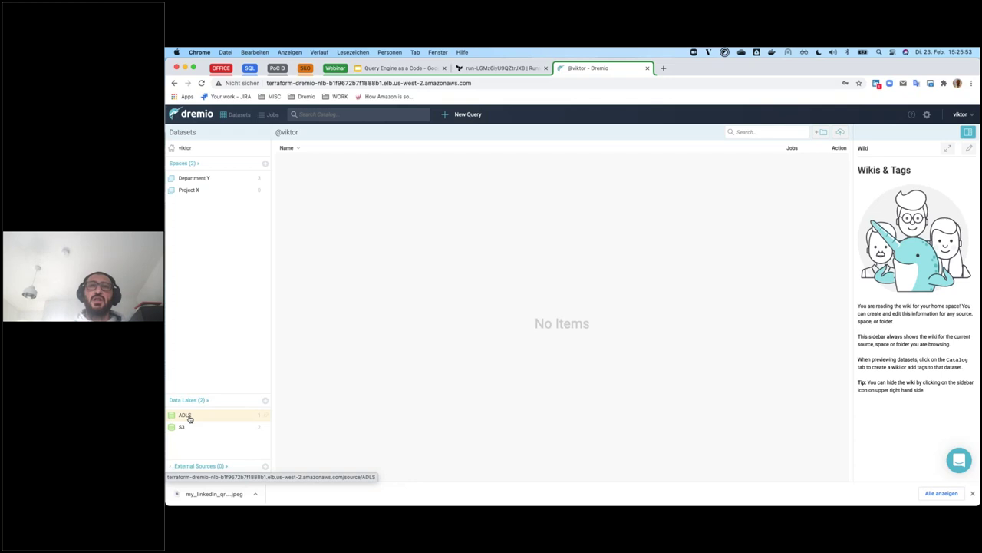
click(266, 401)
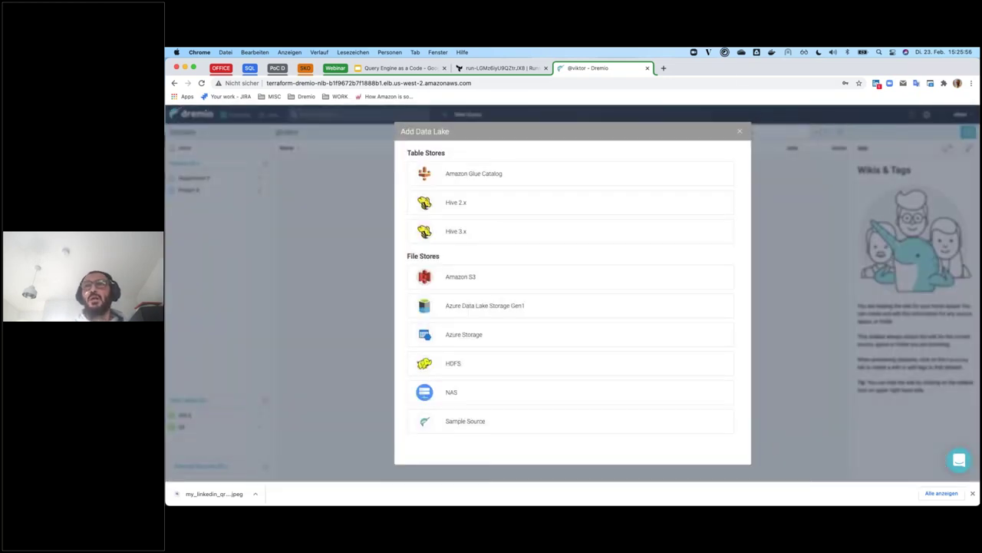
click(550, 341)
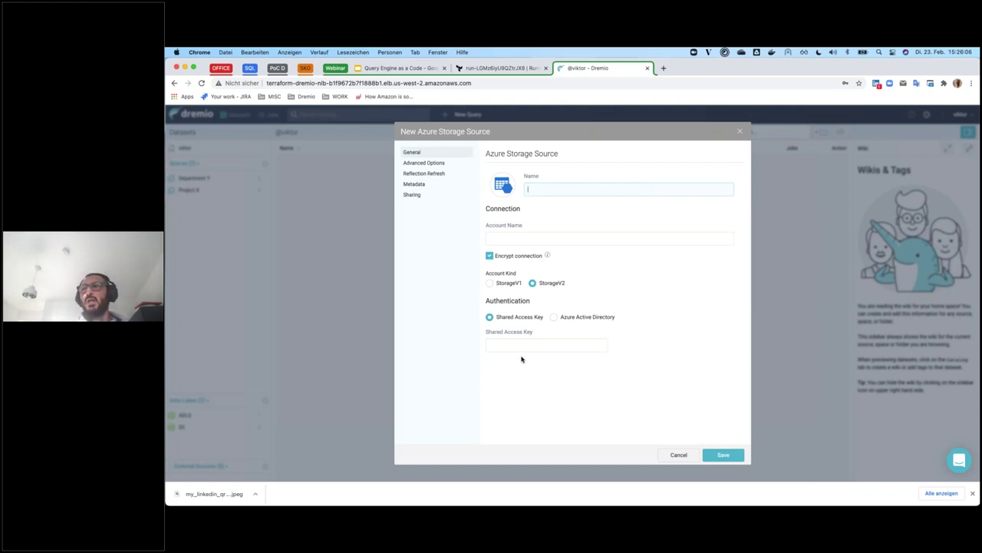
click(680, 454)
click(266, 400)
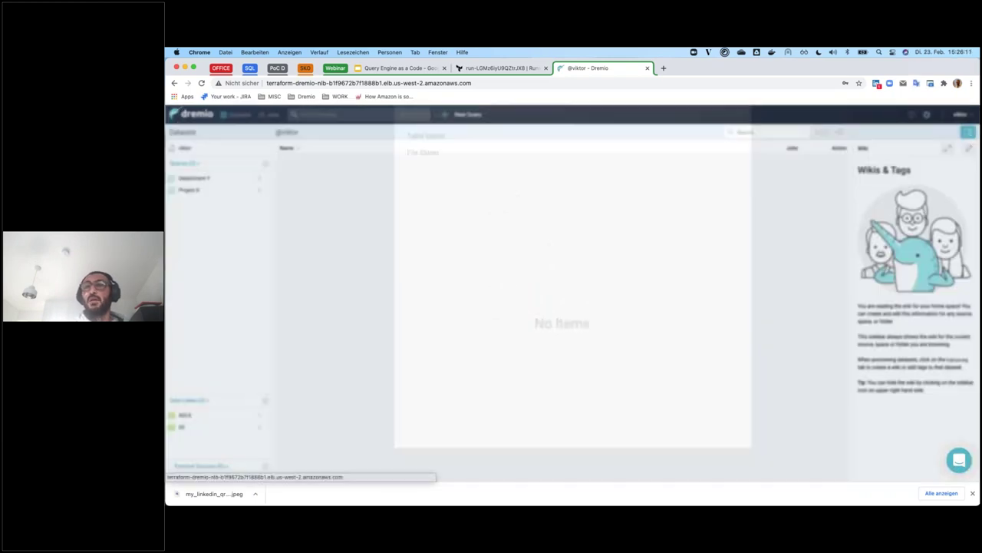
click(470, 279)
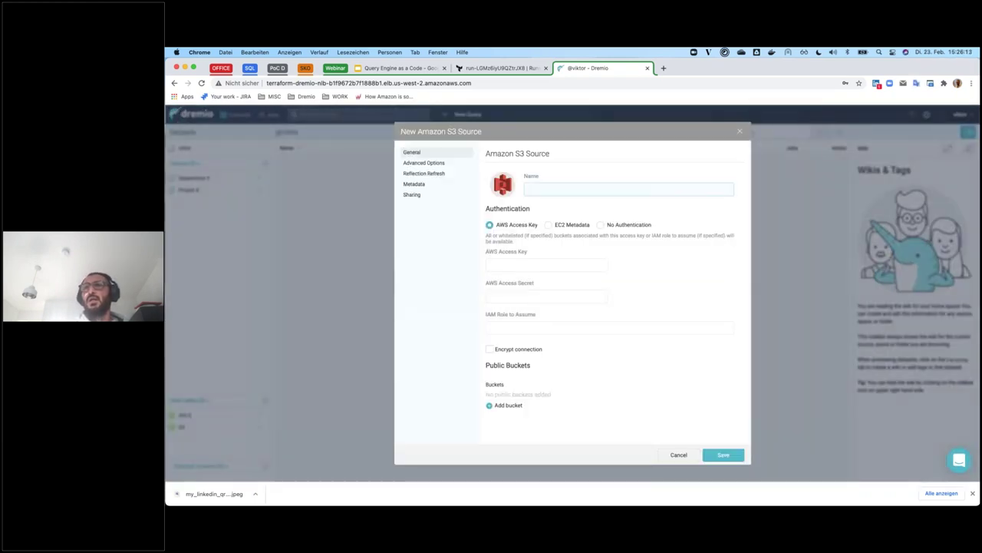
click(740, 132)
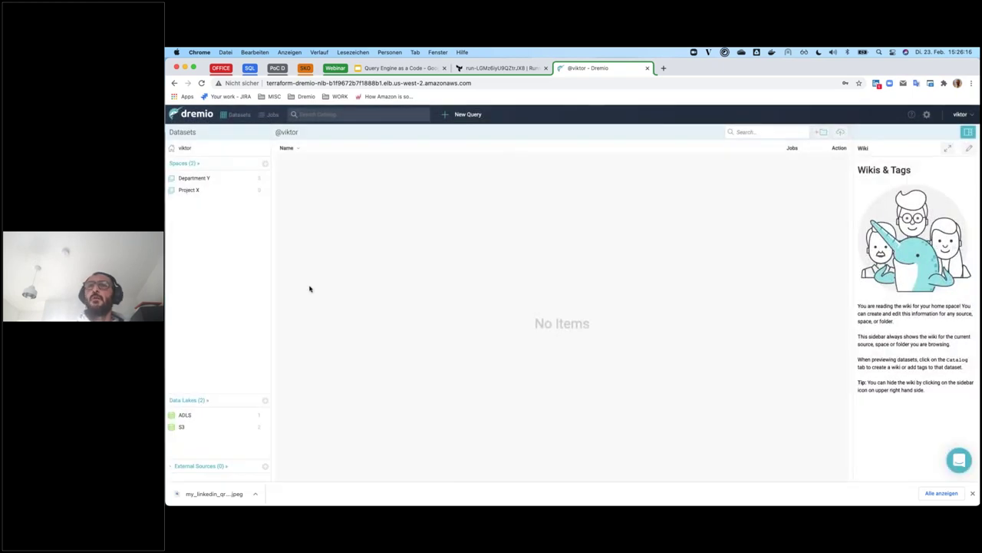
Browse the S3 source down to its sample folder, and the Application folder of the Department Y space.
click(184, 429)
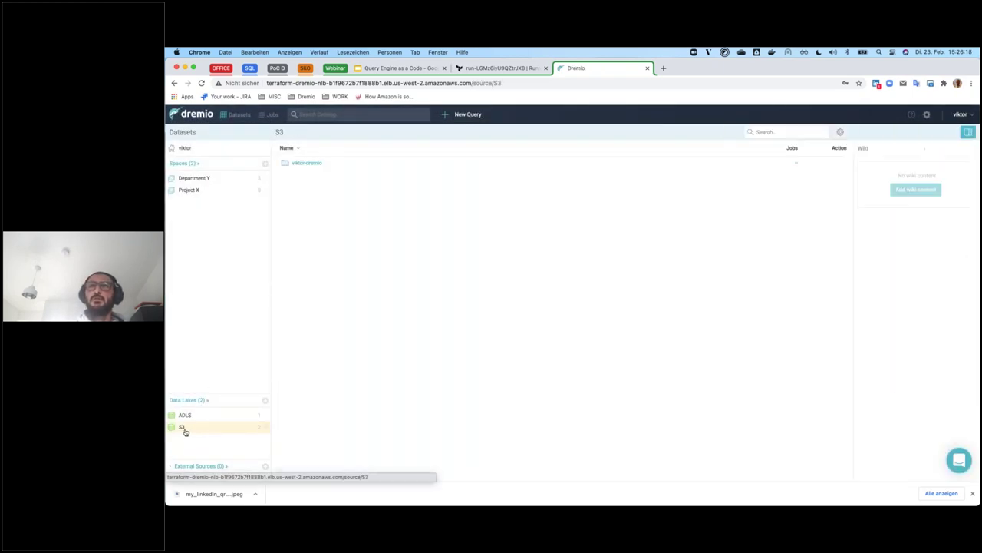
click(305, 164)
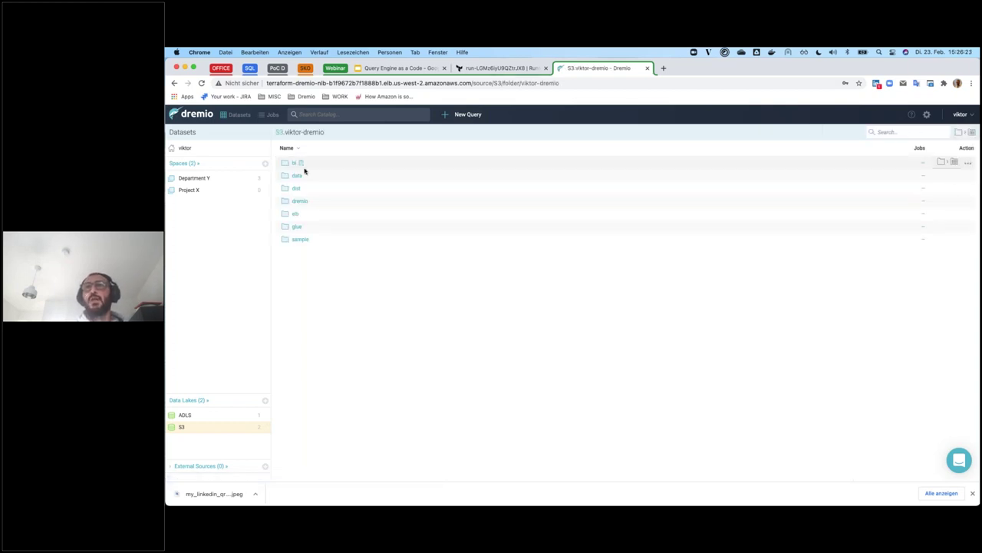
click(300, 240)
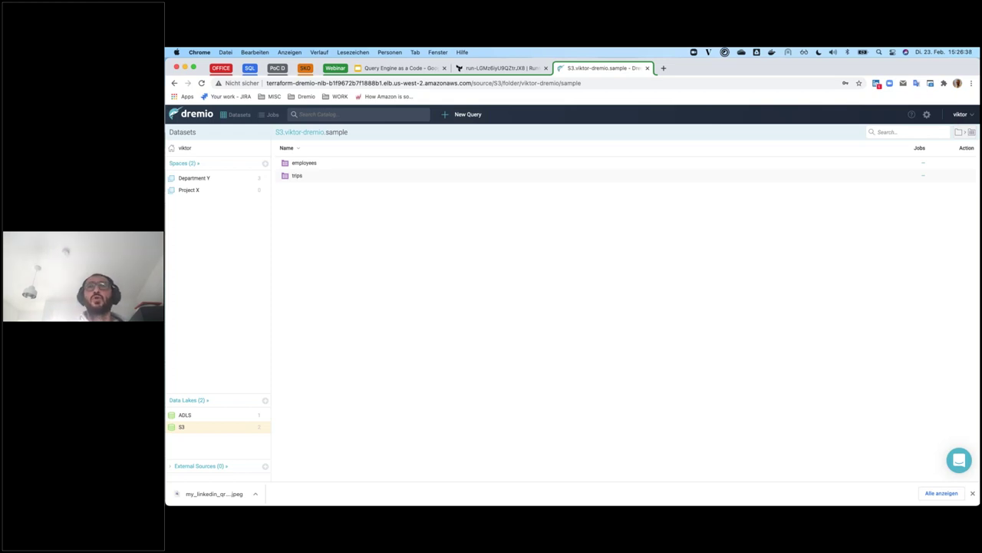
click(206, 180)
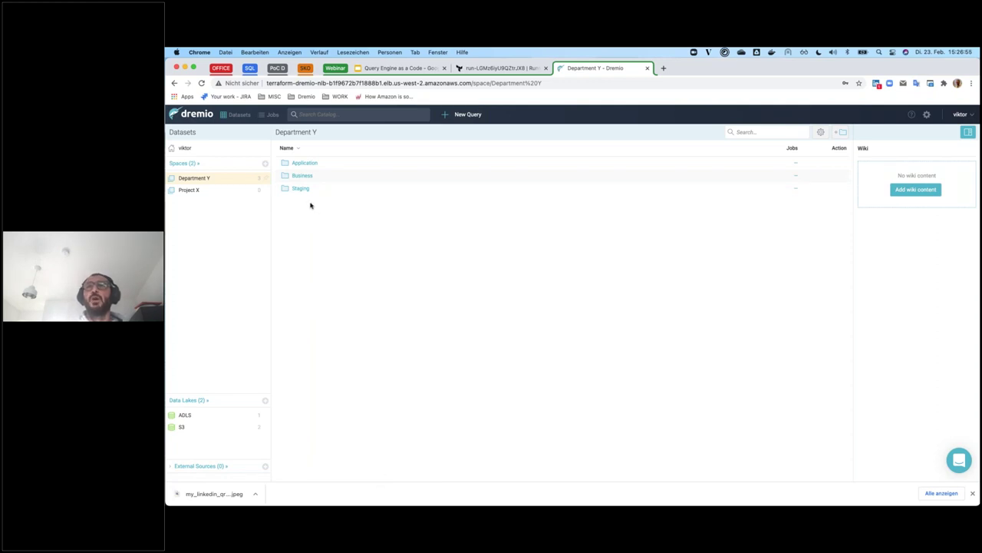
click(304, 163)
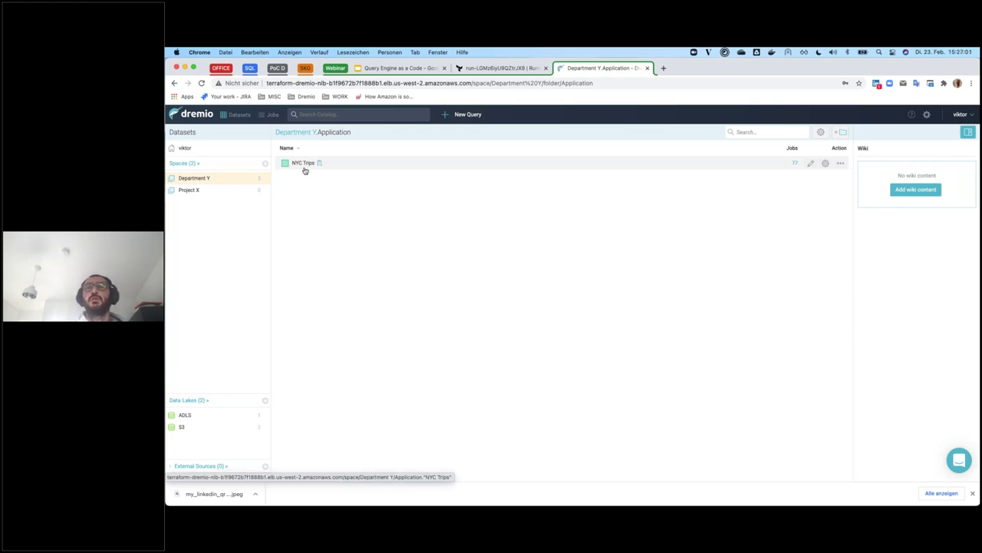
Start a file upload to the home space and choose departments.csv from the dimensions folder.
click(228, 153)
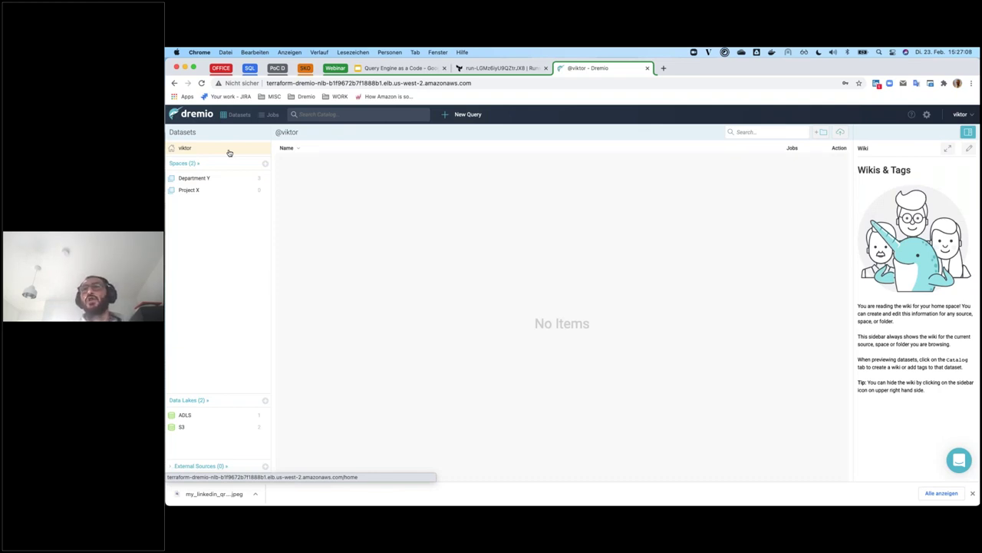
click(841, 134)
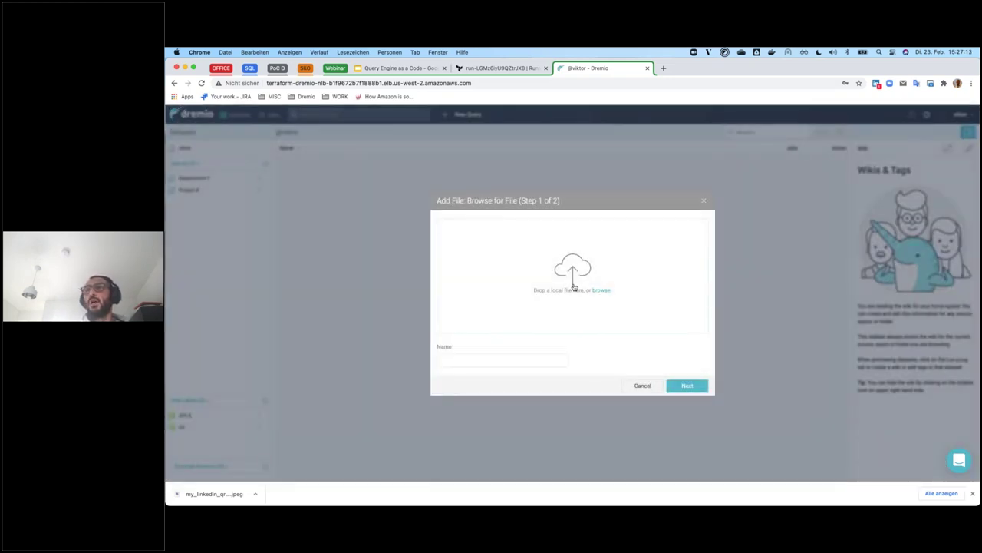
click(601, 290)
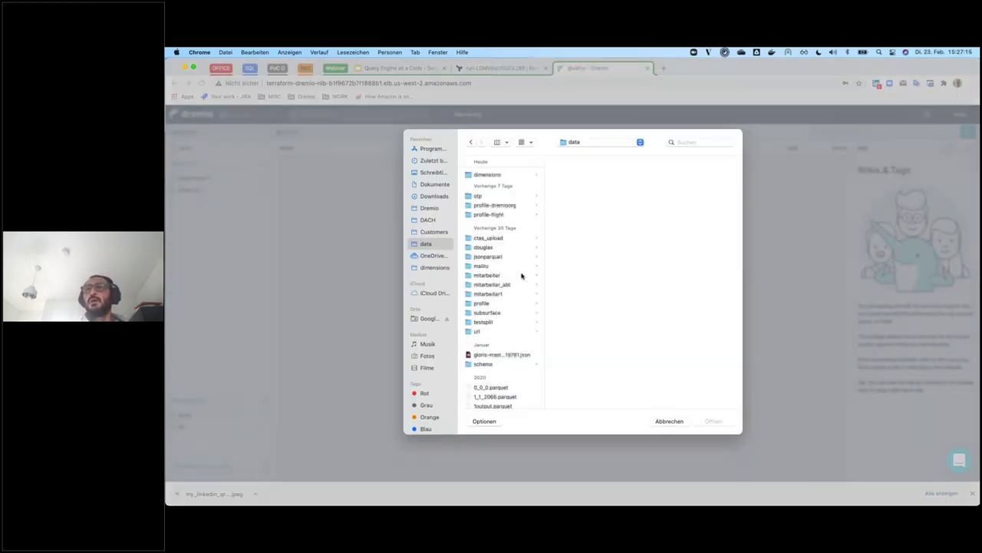
click(433, 267)
click(494, 174)
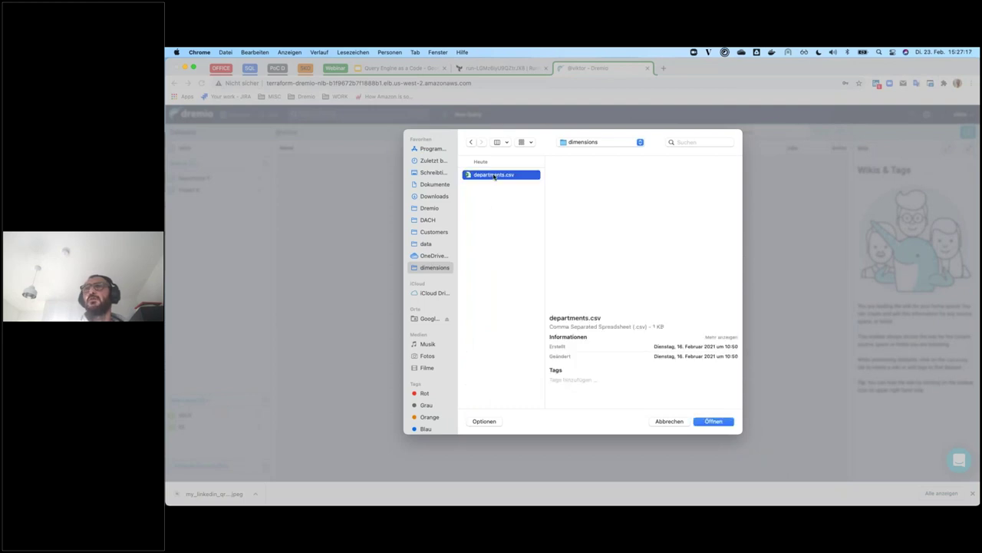
click(713, 420)
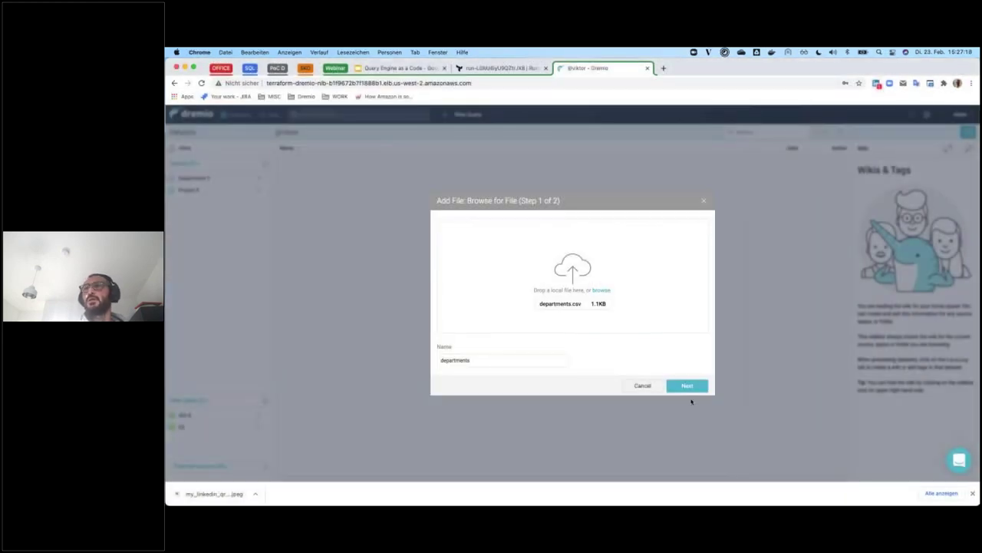
Format the departments file as comma-delimited text with Extract Field Names enabled, and save it.
click(686, 386)
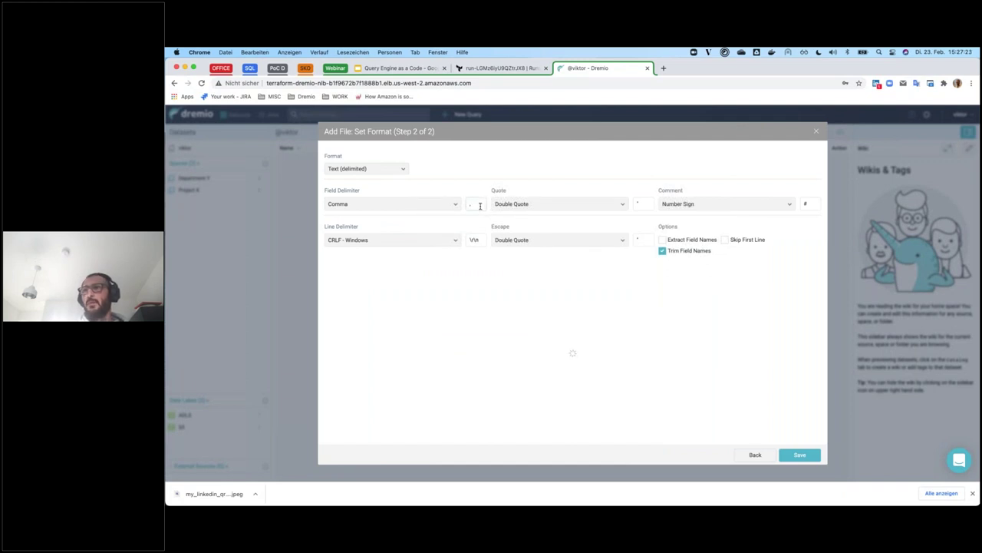
click(480, 206)
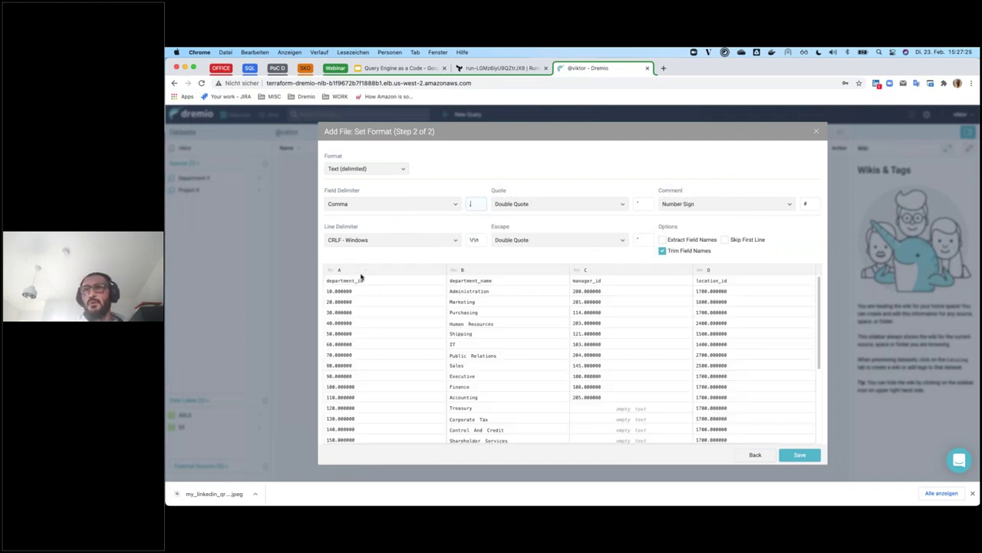
click(683, 240)
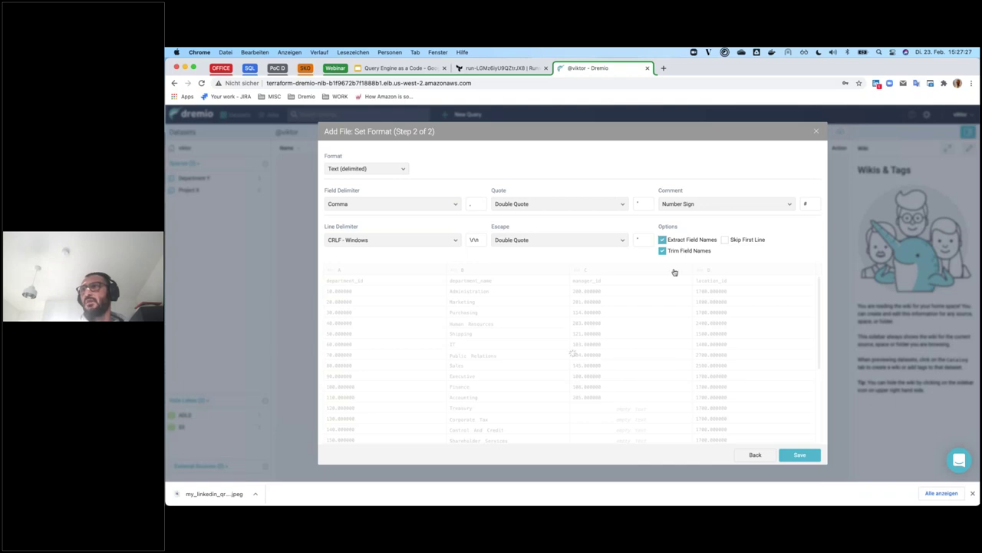
click(798, 456)
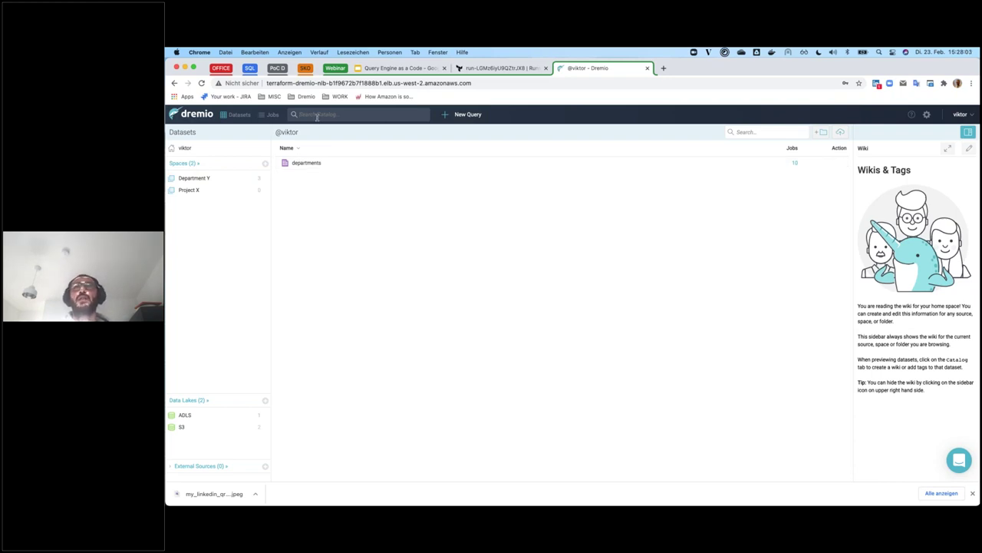
Search the catalog for Trips and open the Department Y.Application NYC Trips dataset to read its wiki and field list.
text(Trips)
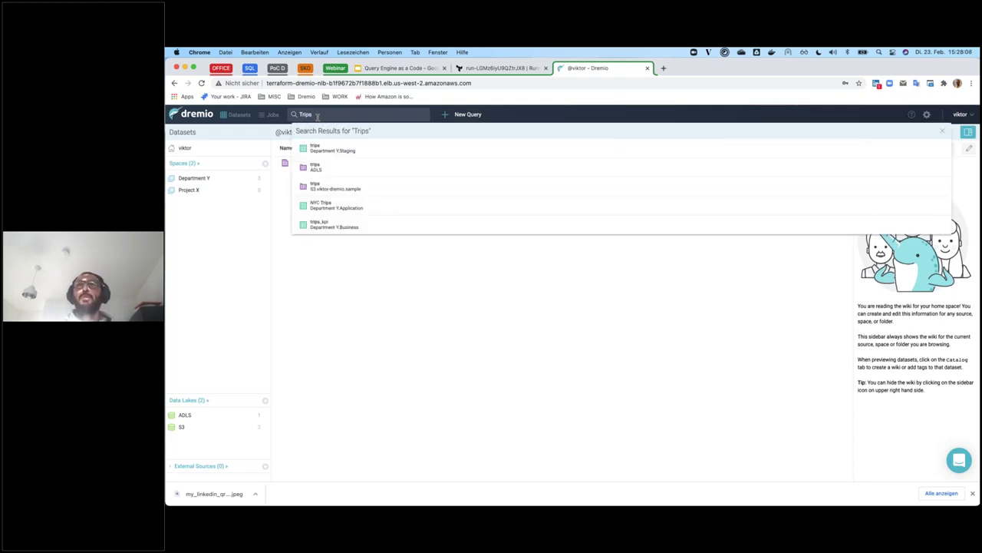
click(334, 208)
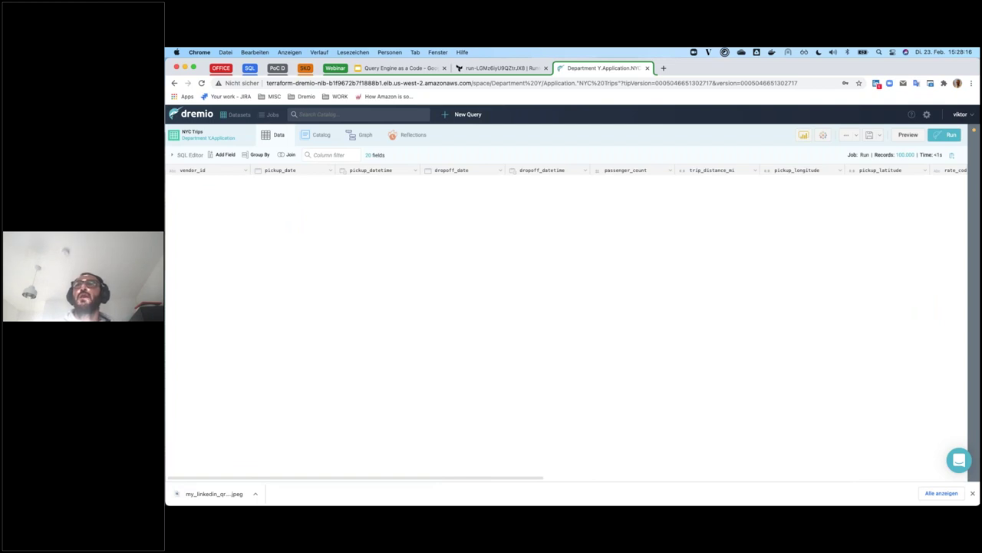
click(315, 136)
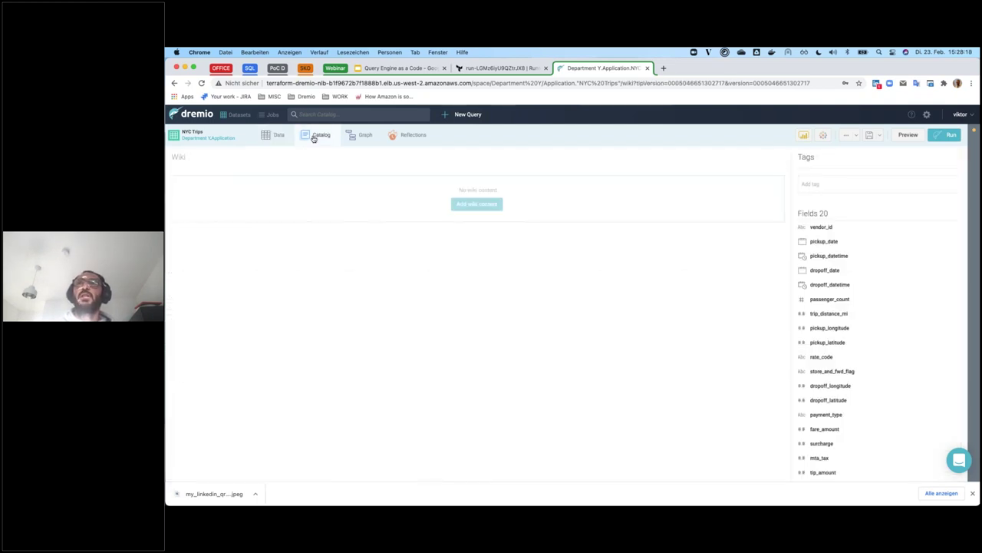
scroll(276, 280, down, 5)
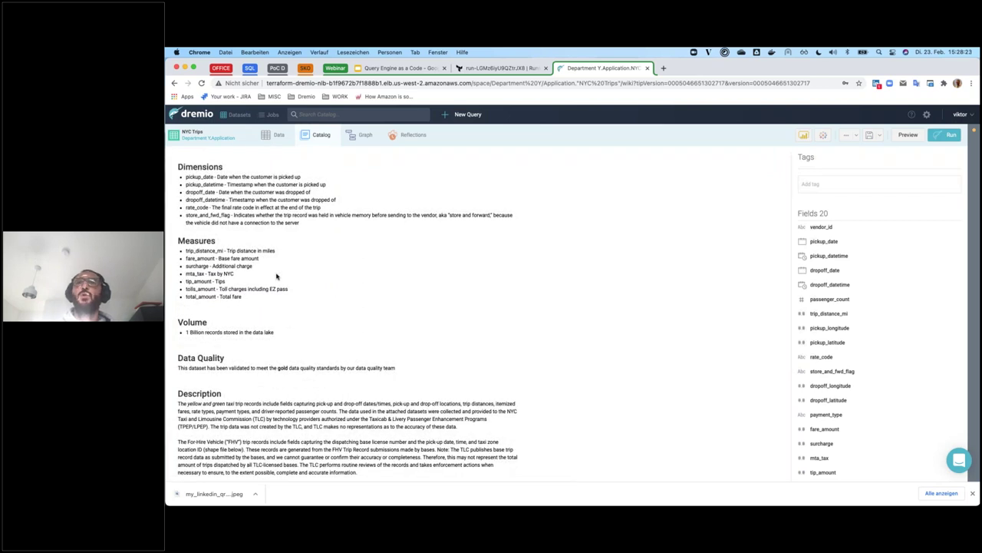
scroll(276, 276, up, 5)
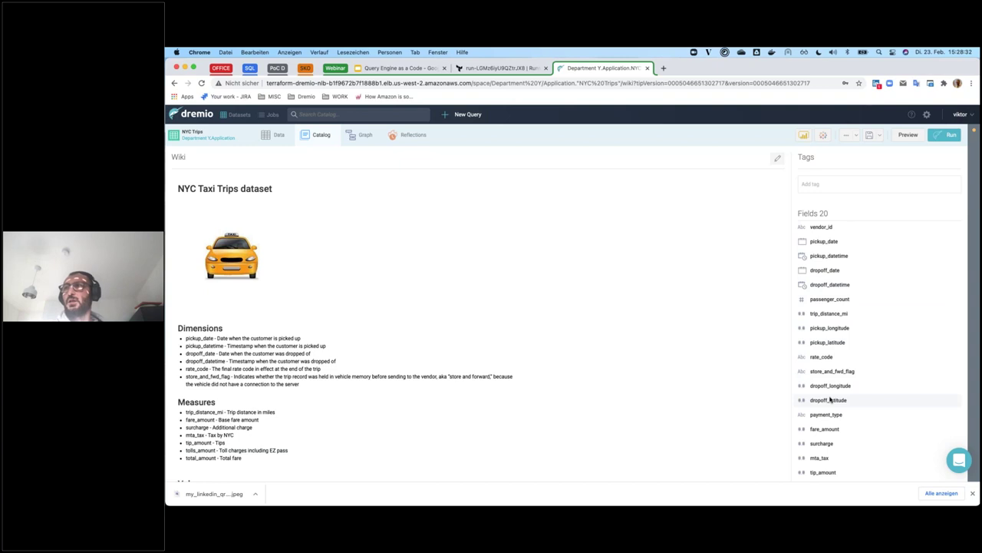
scroll(825, 349, down, 1)
Add the tags Gold and 4711 to the NYC Trips dataset.
click(816, 185)
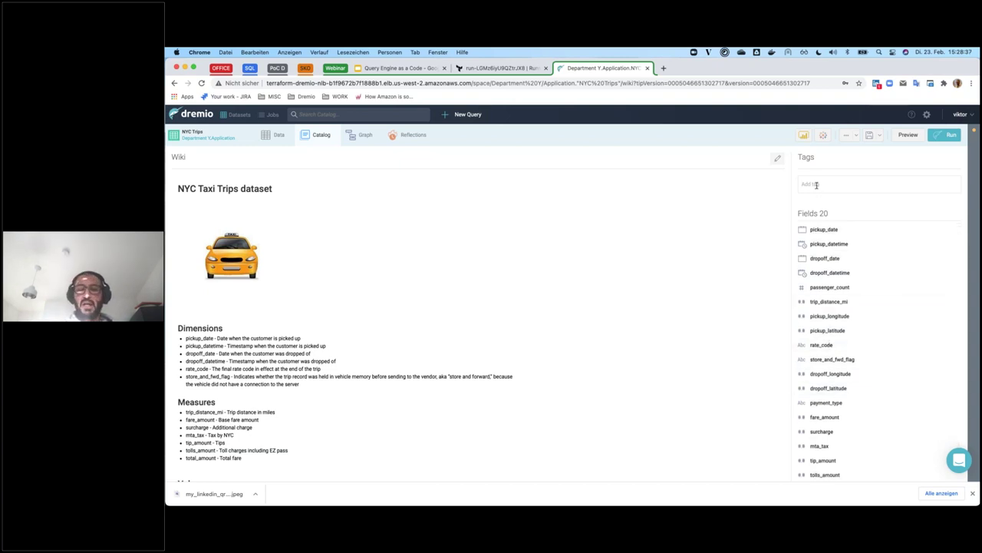
text(q)
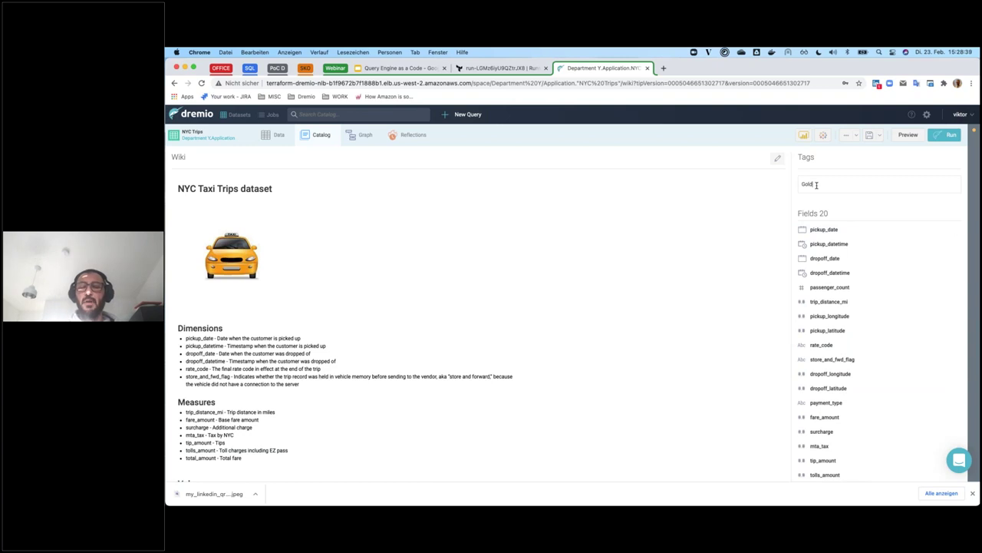
key(Return)
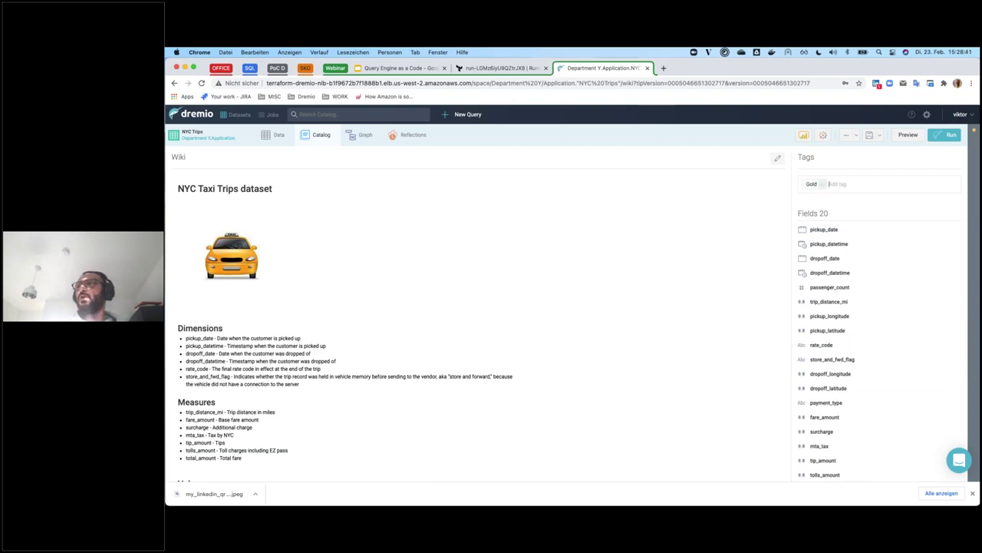
text(4711)
key(Return)
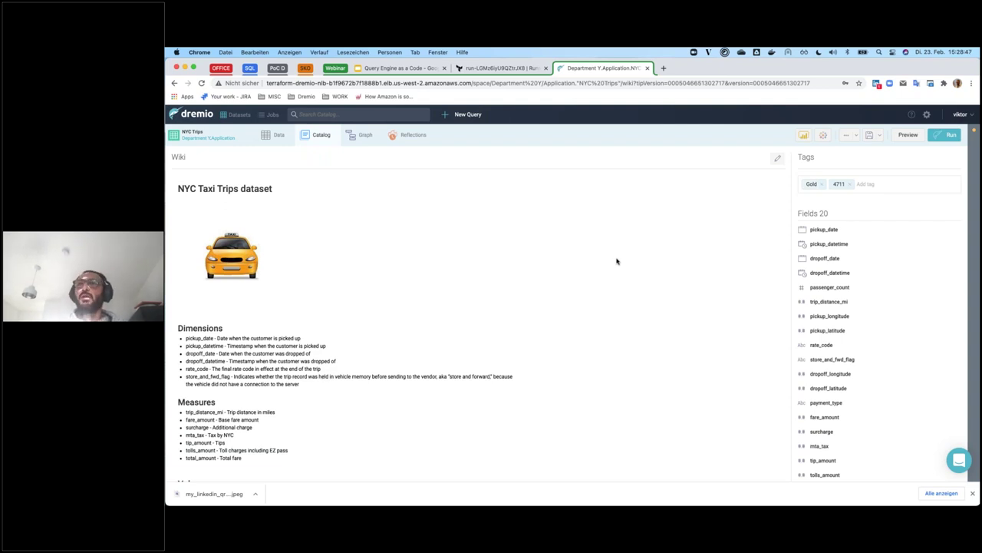
Search the catalog for datasets tagged Gold, and close the results.
click(383, 112)
text(Gold)
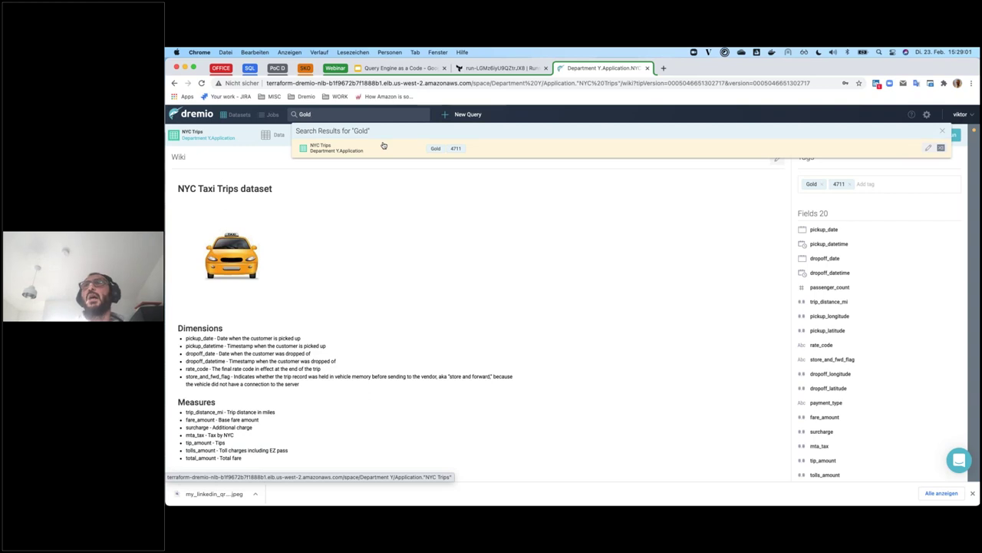
click(376, 211)
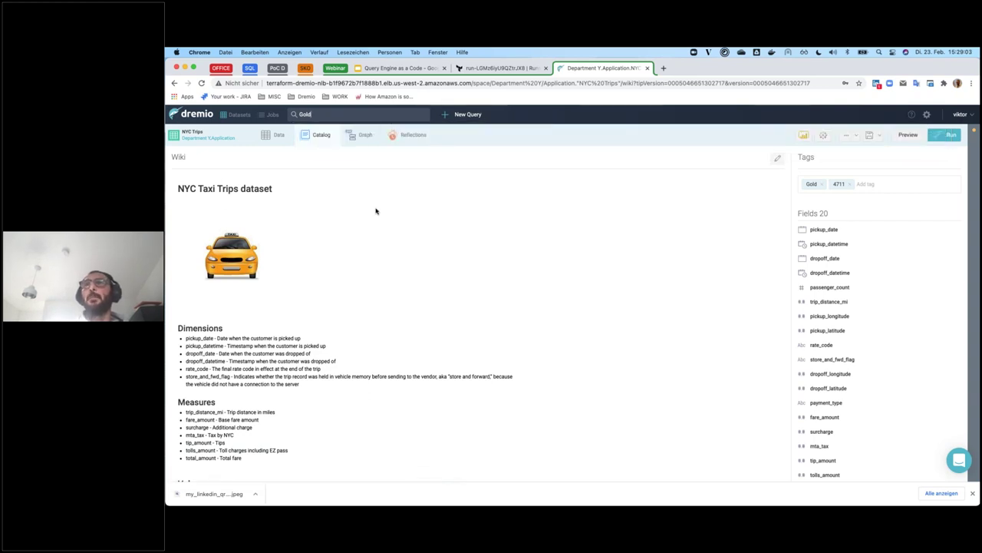
Group the NYC Trips data by a single row-count measure without dimensions, and run the query on the full dataset.
click(283, 141)
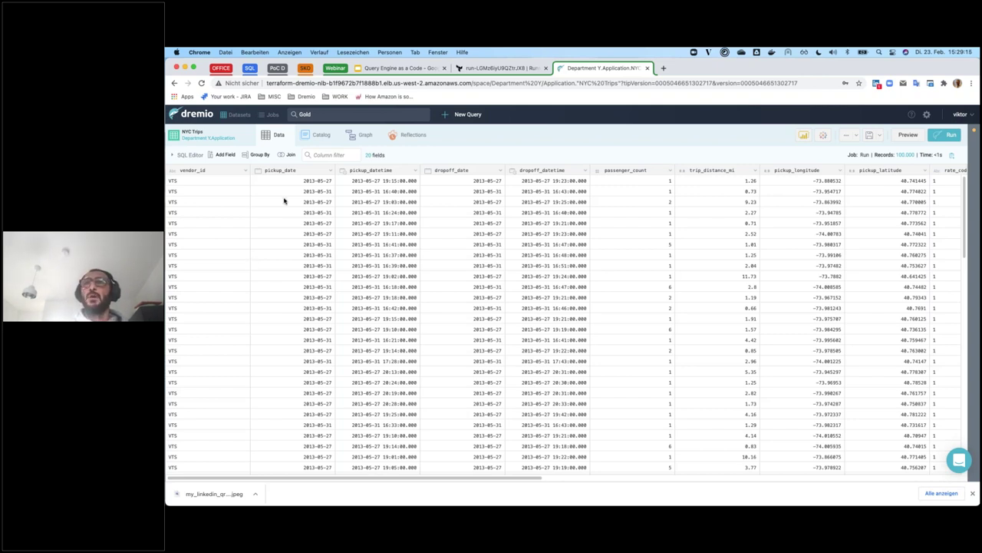
click(262, 157)
click(649, 243)
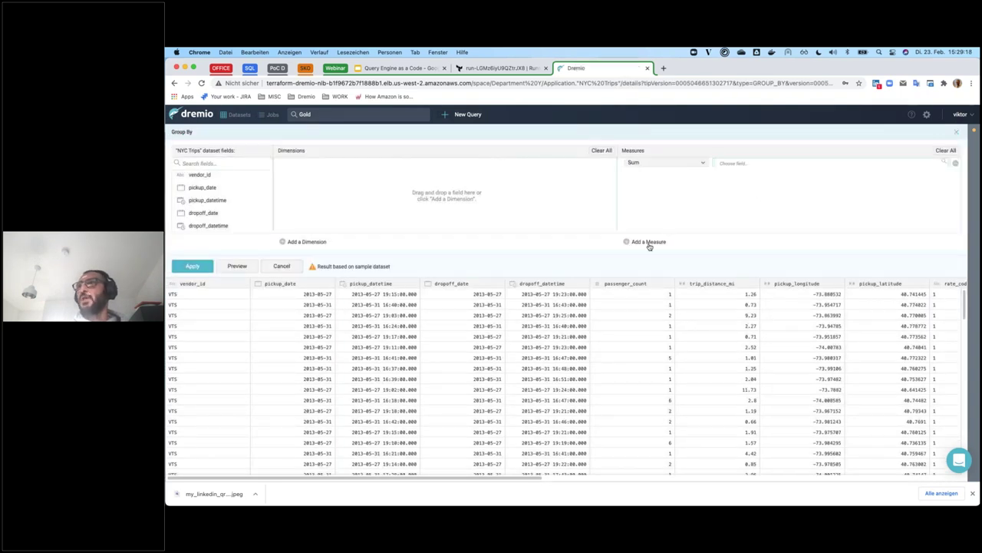
click(644, 162)
click(643, 217)
click(237, 263)
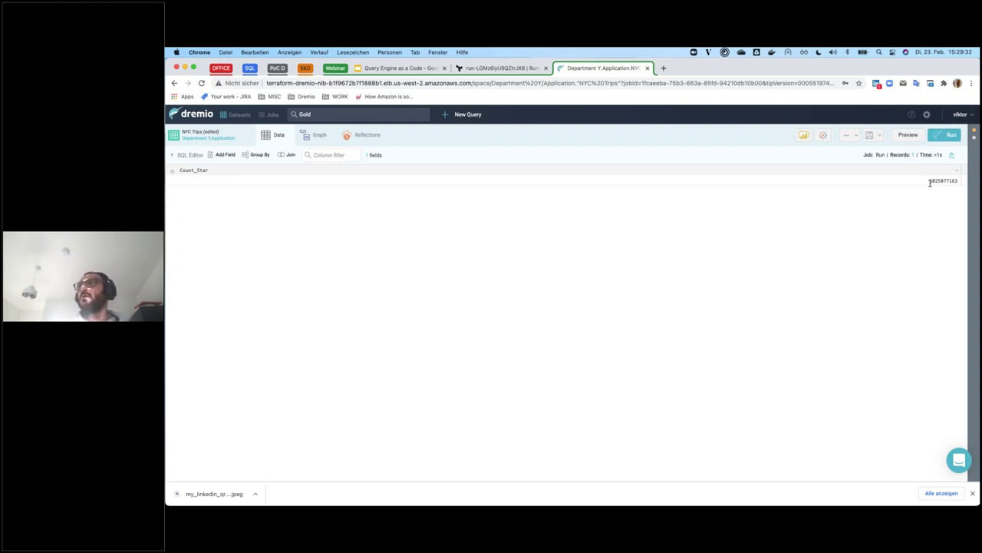
mouse_move(975, 137)
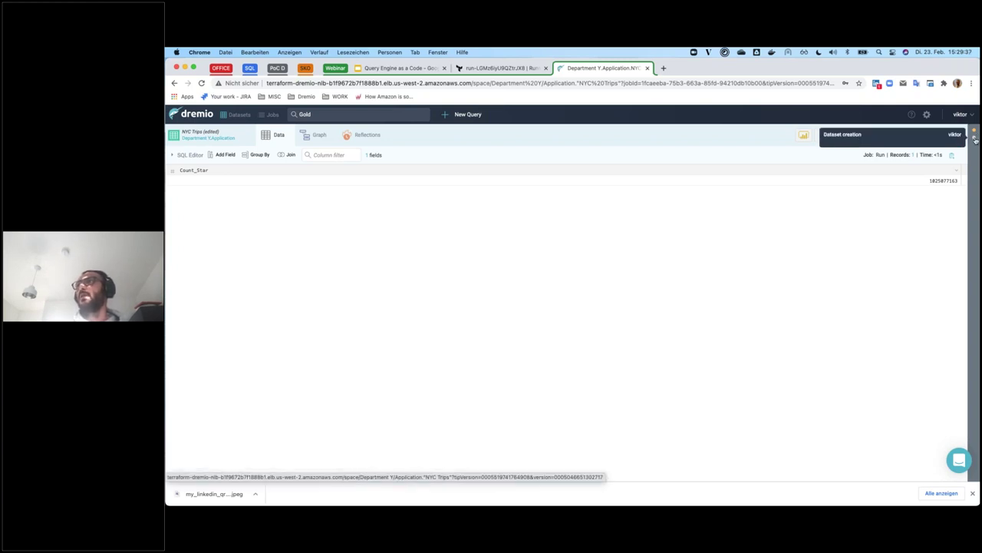
Return the NYC Trips query to its ungrouped version and open the dataset in Tableau.
click(975, 136)
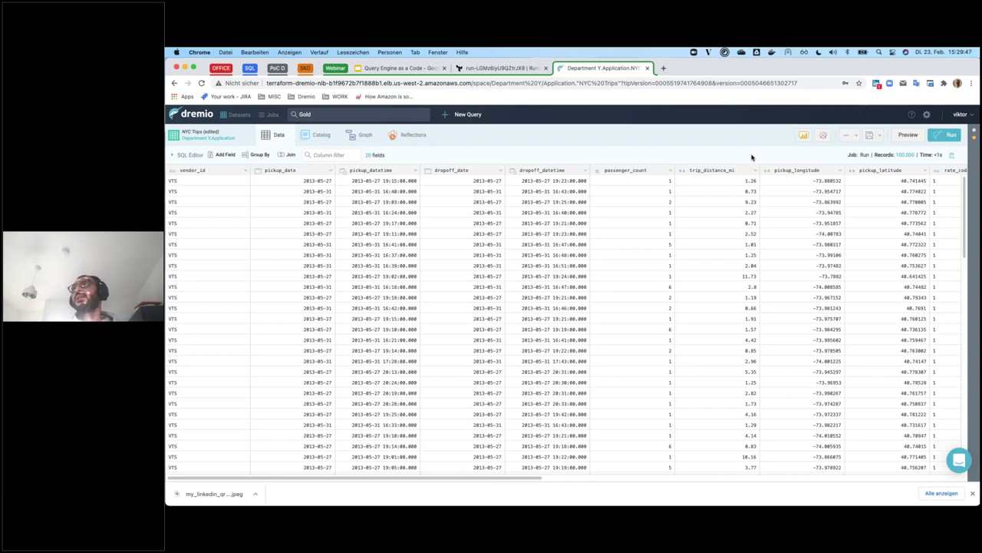
click(823, 136)
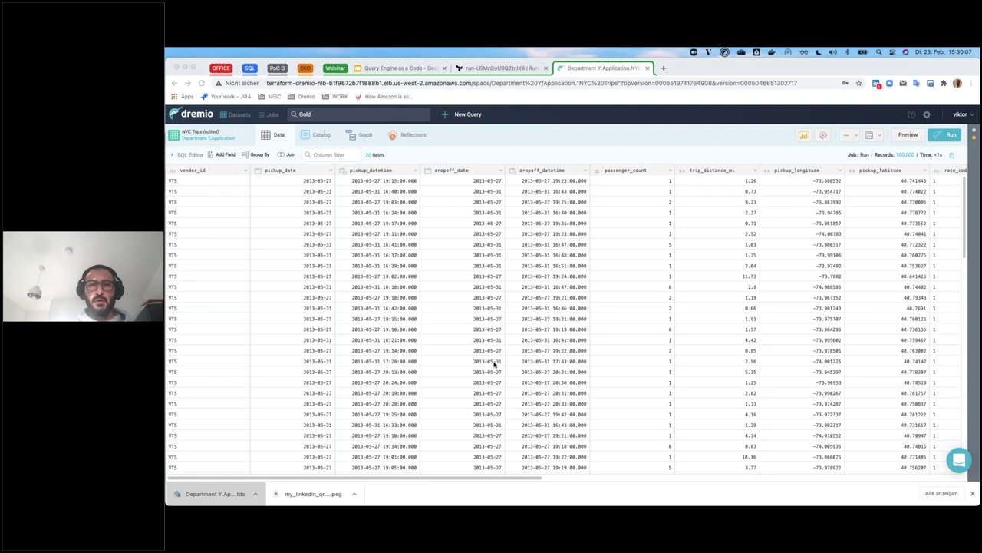
click(629, 494)
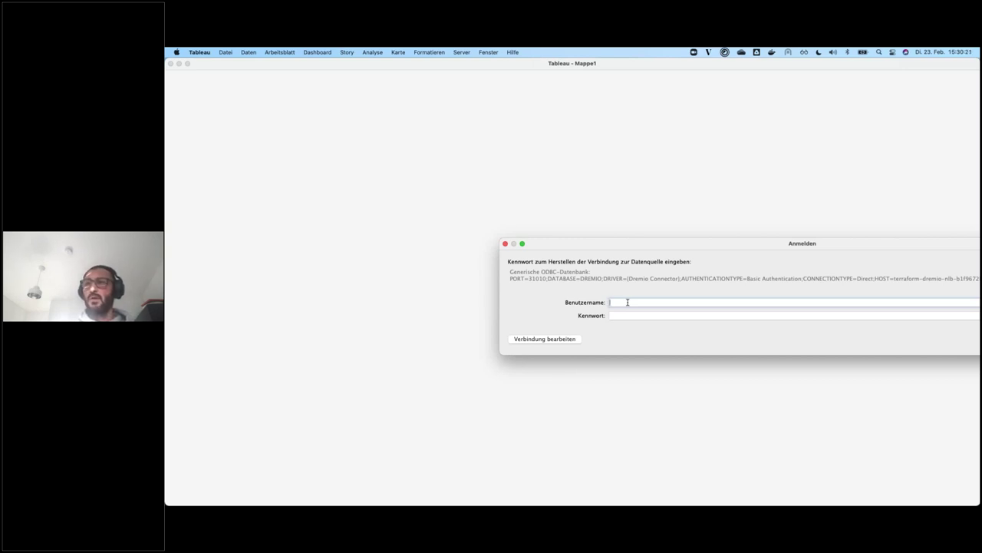
Sign in to the Dremio data source with the username and the account password.
text(viktor)
key(Tab)
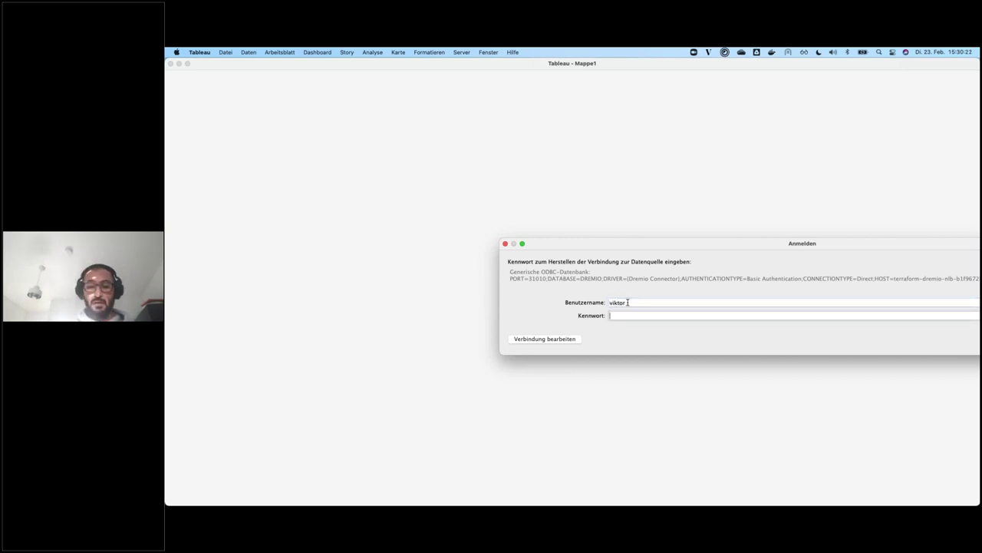
text(********)
key(Return)
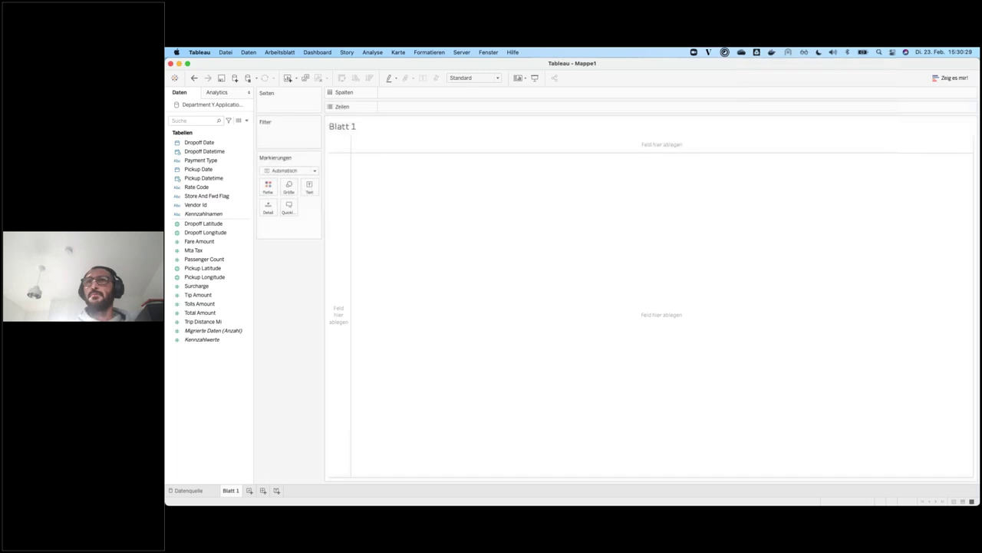
Widen the field list and plot Migrierte Daten (Anzahl) in rows against the year of Pickup Date in columns.
drag(254, 243, 307, 243)
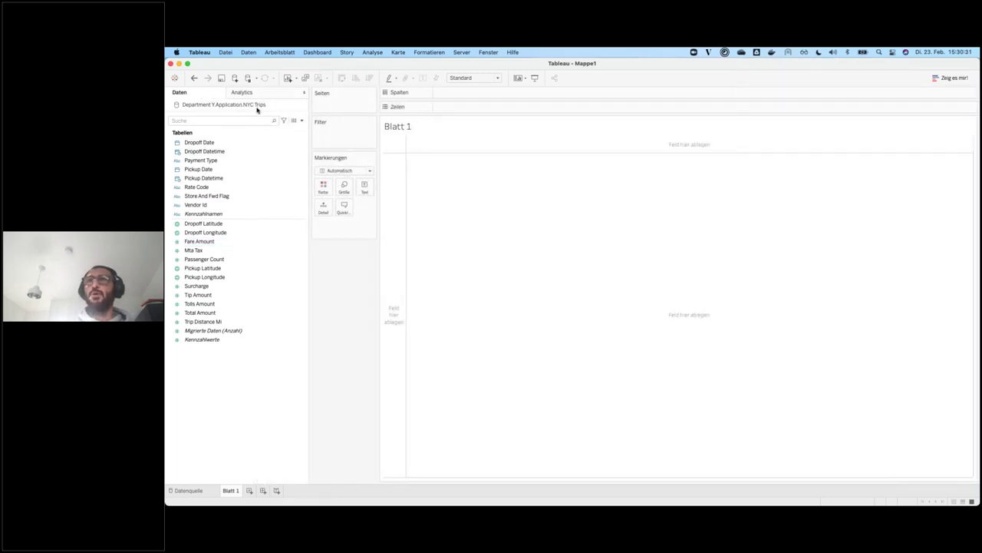
click(249, 339)
drag(242, 336, 432, 284)
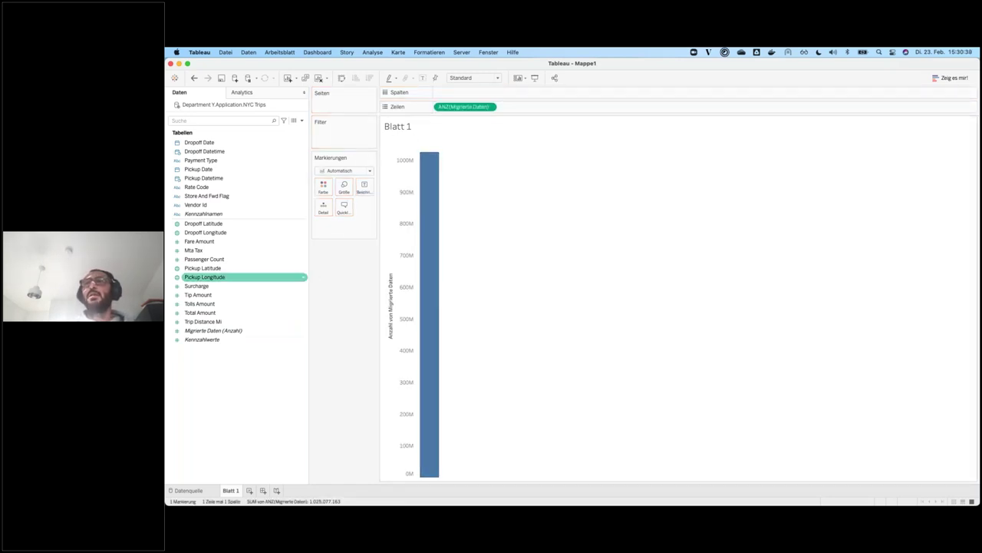
drag(242, 170, 468, 93)
mouse_move(434, 188)
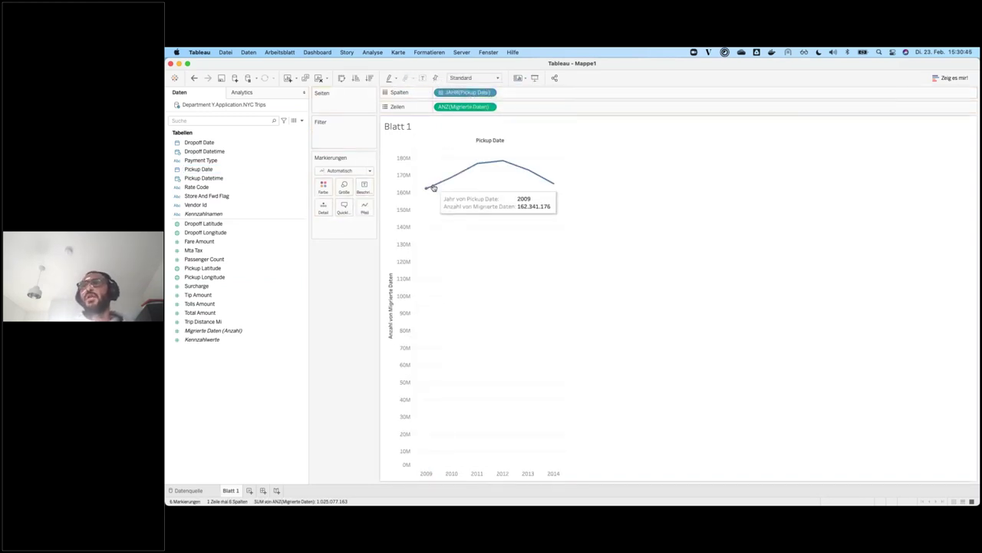
mouse_move(507, 167)
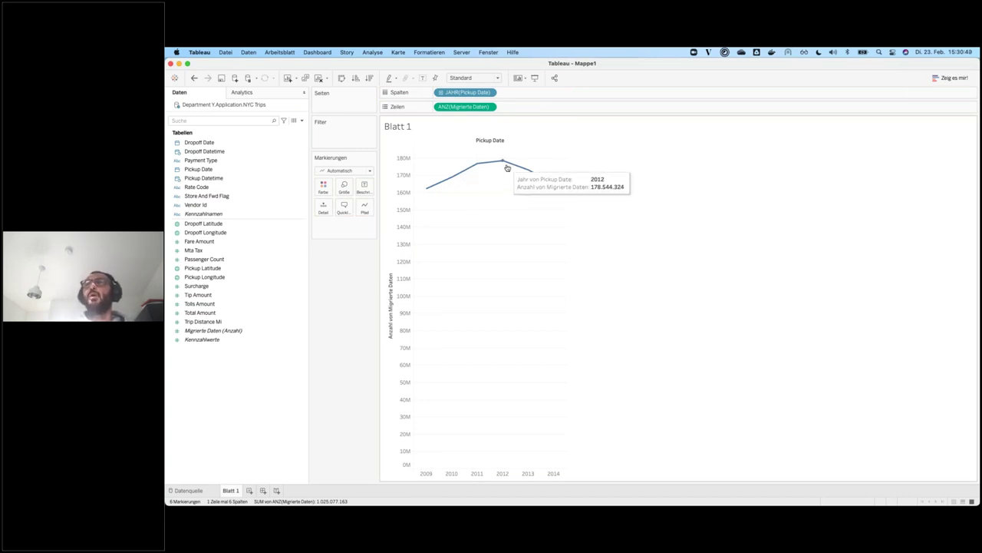
Add Tip Amount to the rows as a second measure and aggregate it as an average.
click(259, 304)
drag(238, 302, 528, 109)
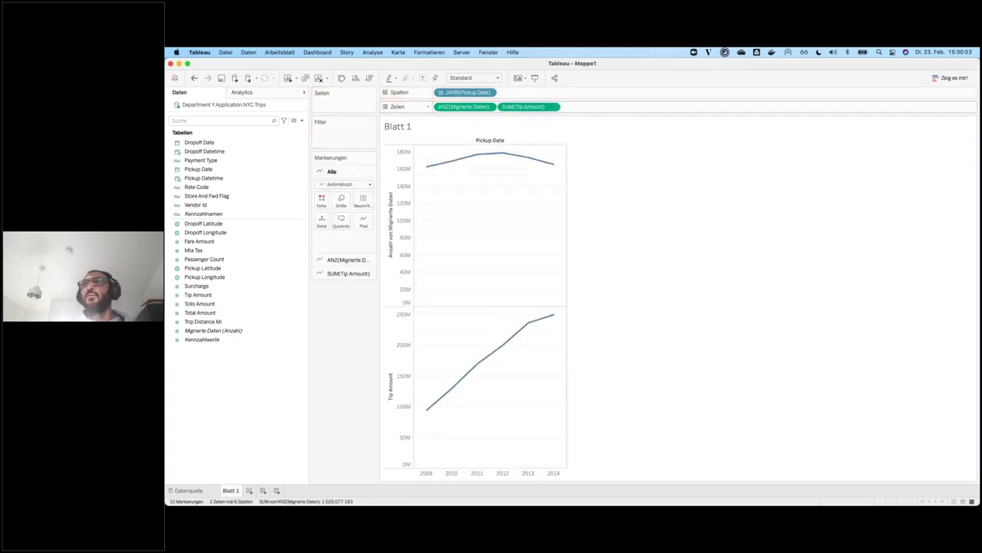
click(552, 107)
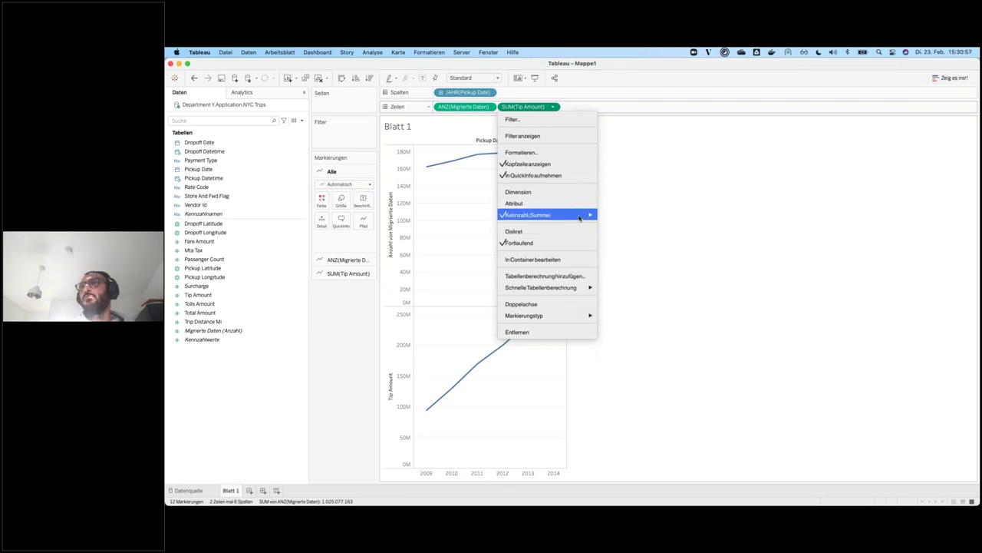
mouse_move(579, 218)
click(621, 228)
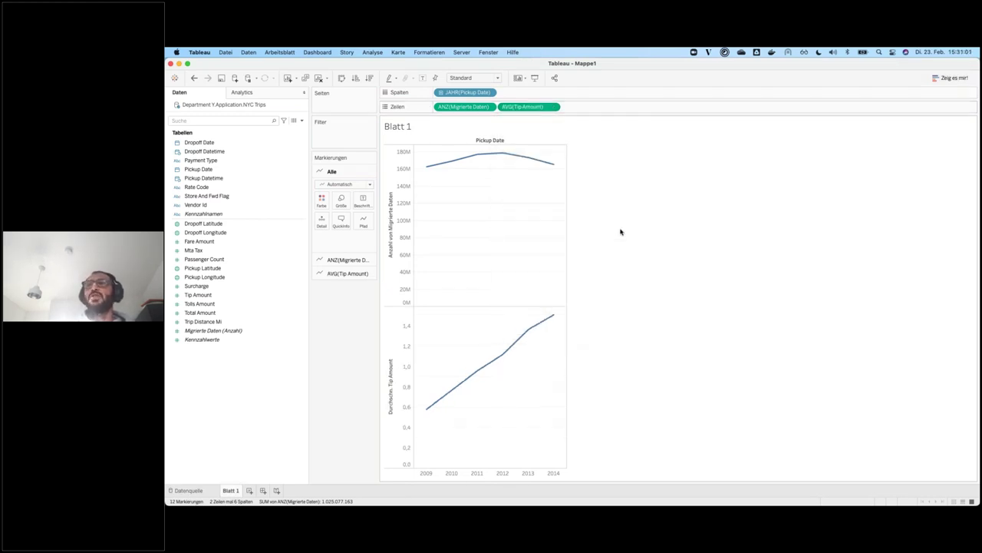
Change the Pickup Date granularity to continuous quarters, inspect the curve, and refine it to continuous days.
click(489, 93)
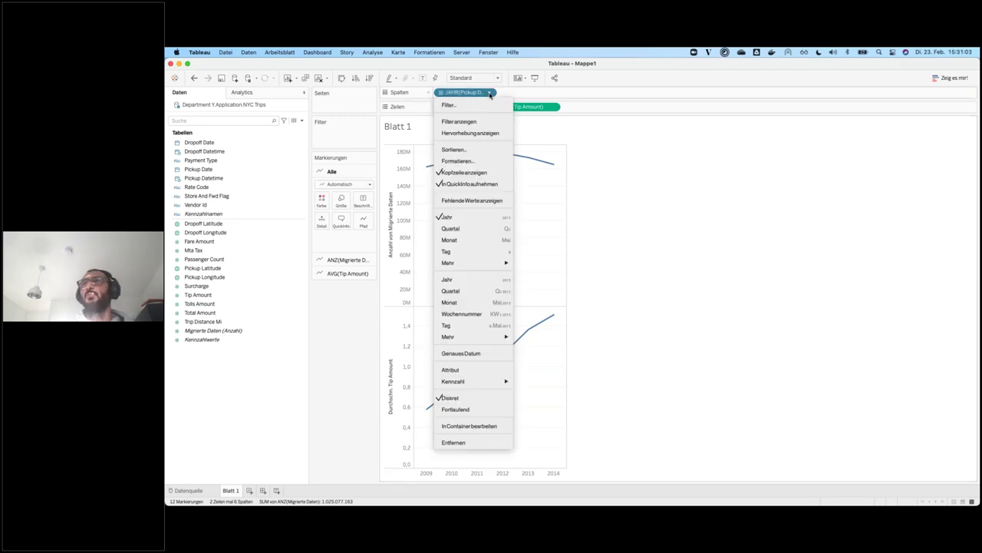
click(461, 292)
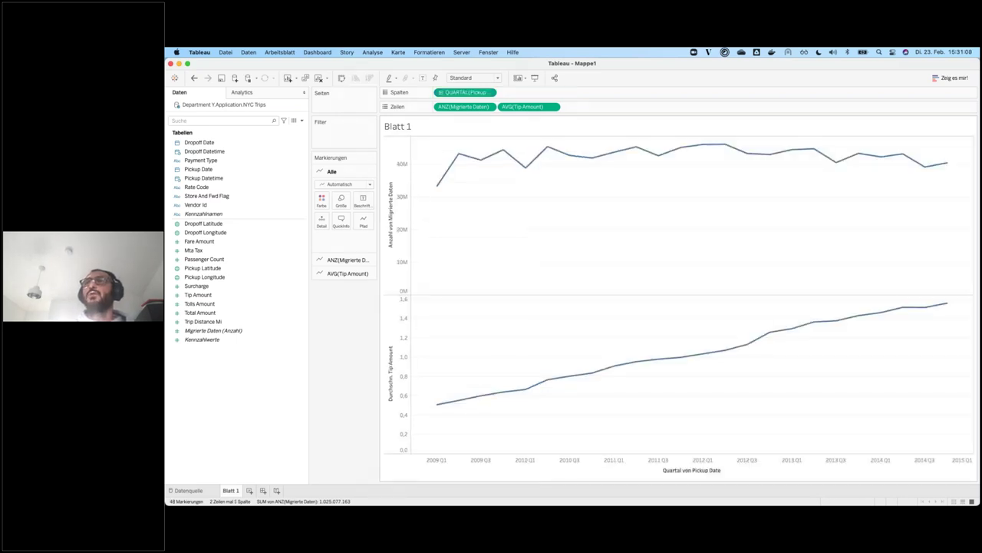
mouse_move(440, 190)
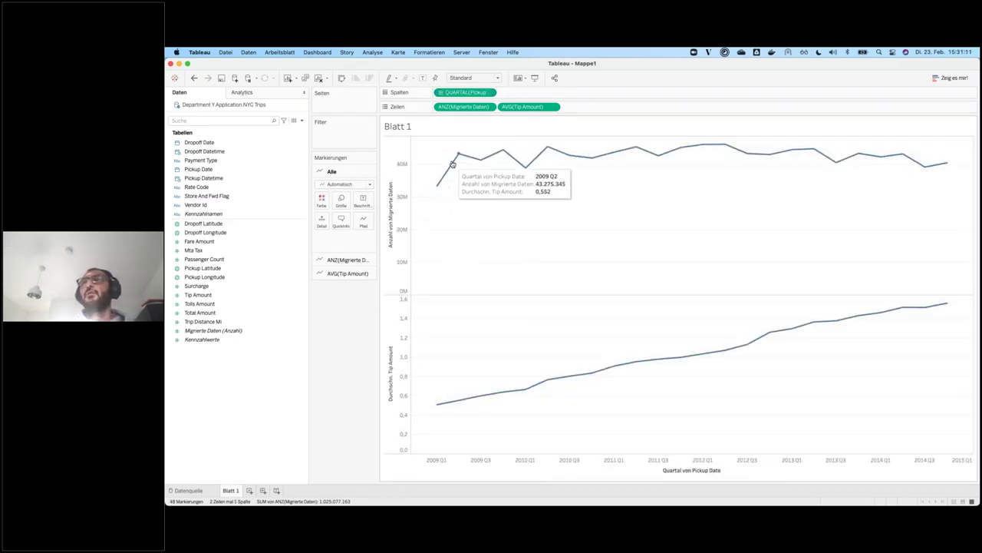
mouse_move(503, 155)
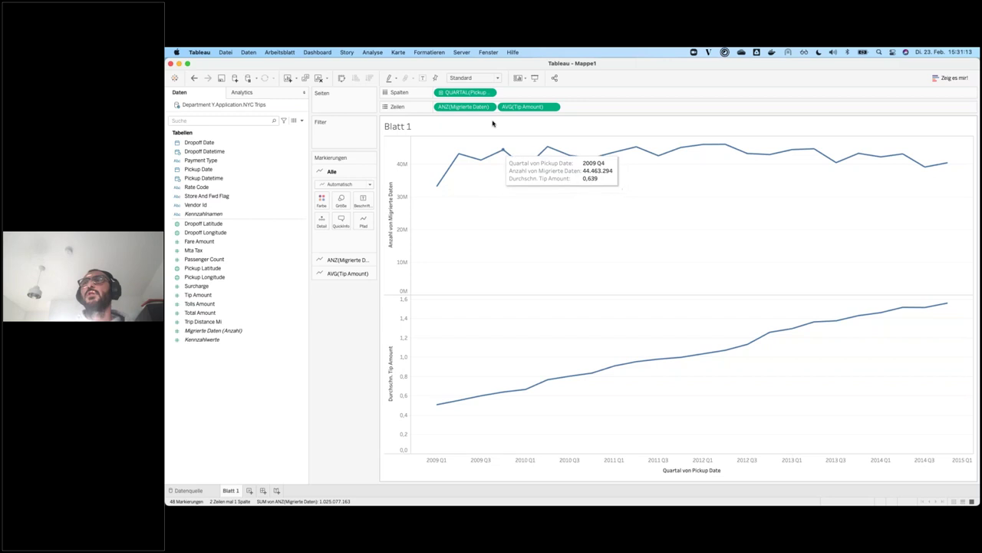
click(489, 93)
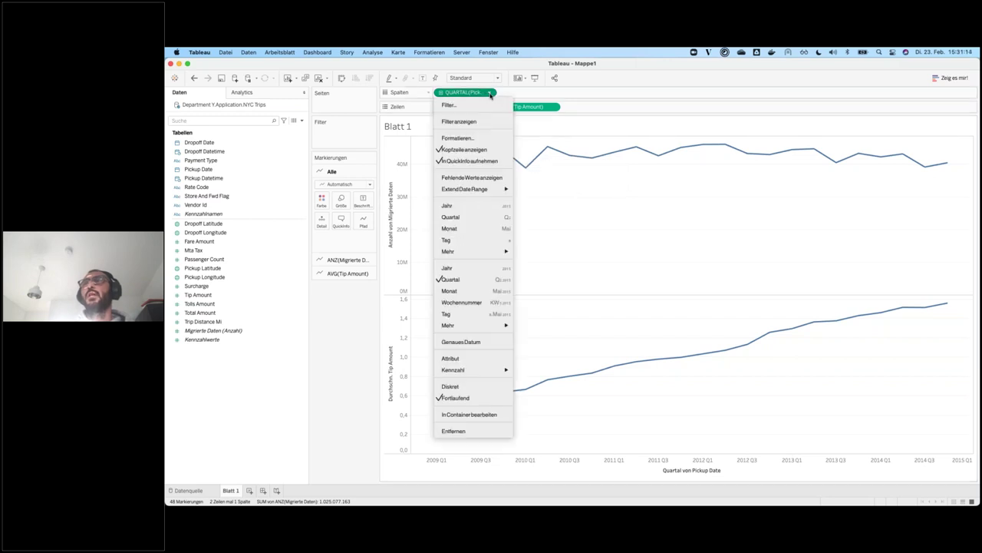
click(461, 314)
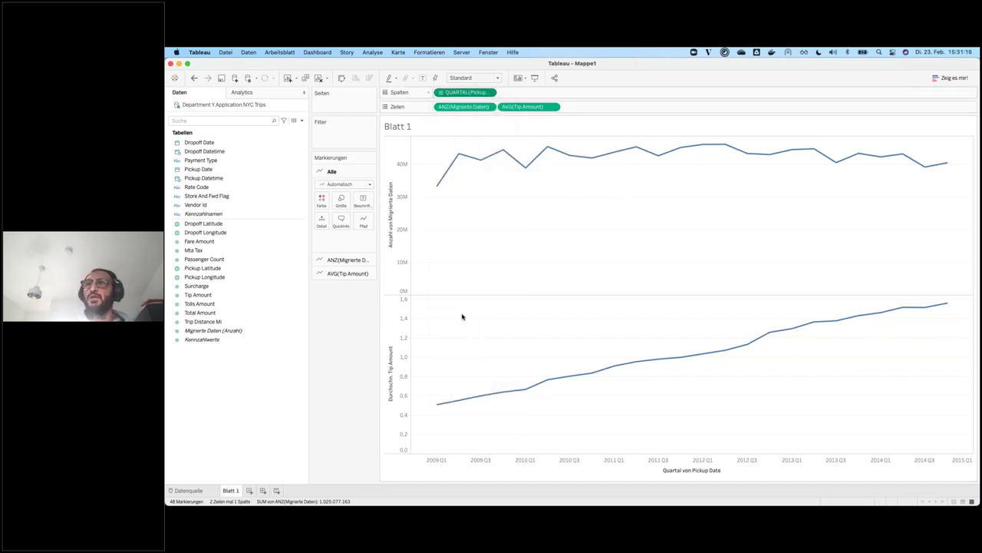
mouse_move(462, 221)
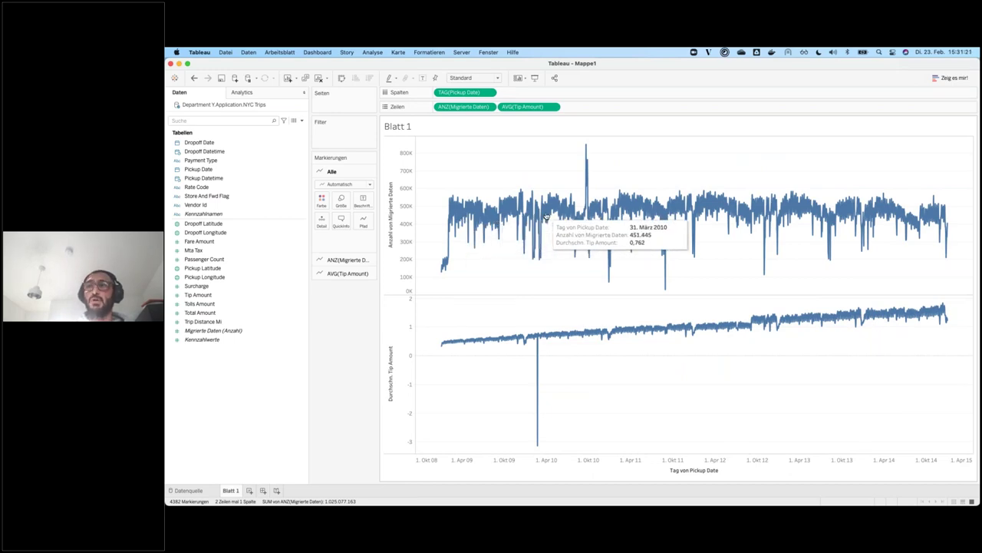
Switch to Dremio in Chrome and open the admin settings to examine the node activity.
key(ctrl+Up)
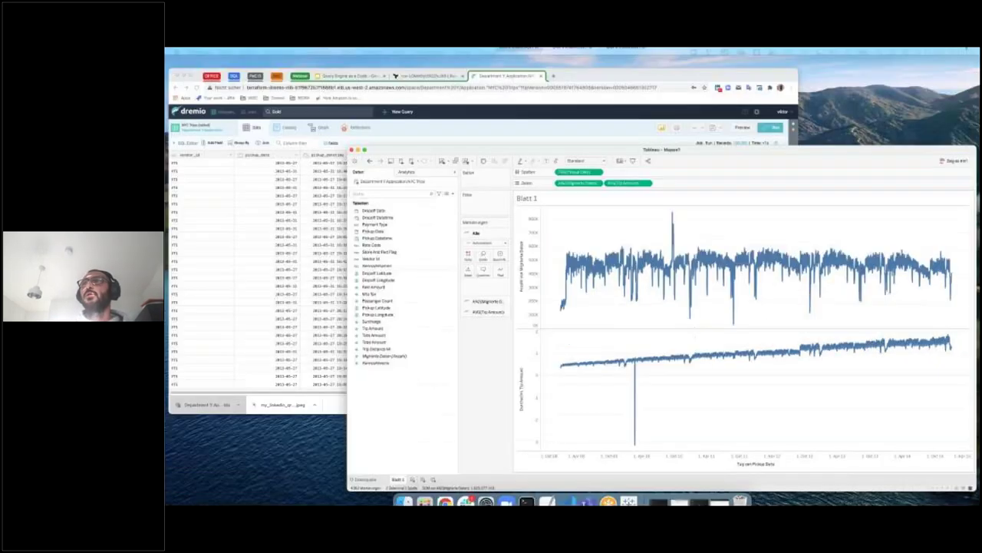
click(491, 192)
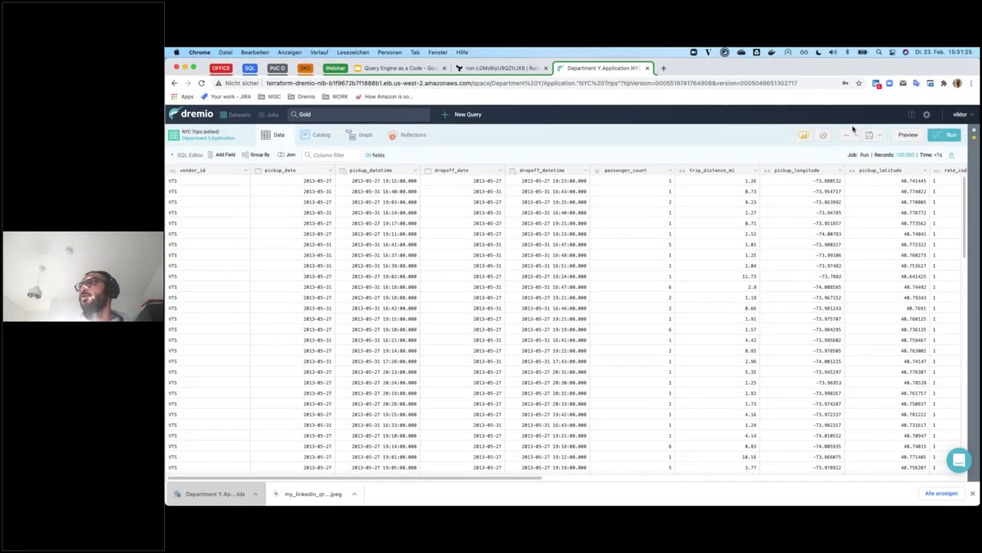
click(927, 116)
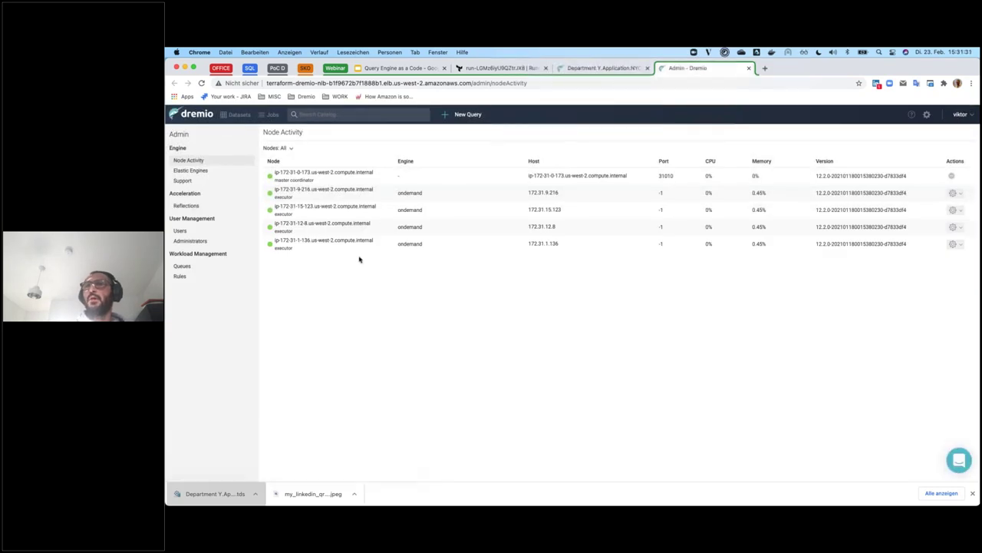
Read the finished apply log of the Terraform Cloud run for the added resources and compare it with Dremio's node list.
click(499, 67)
click(361, 330)
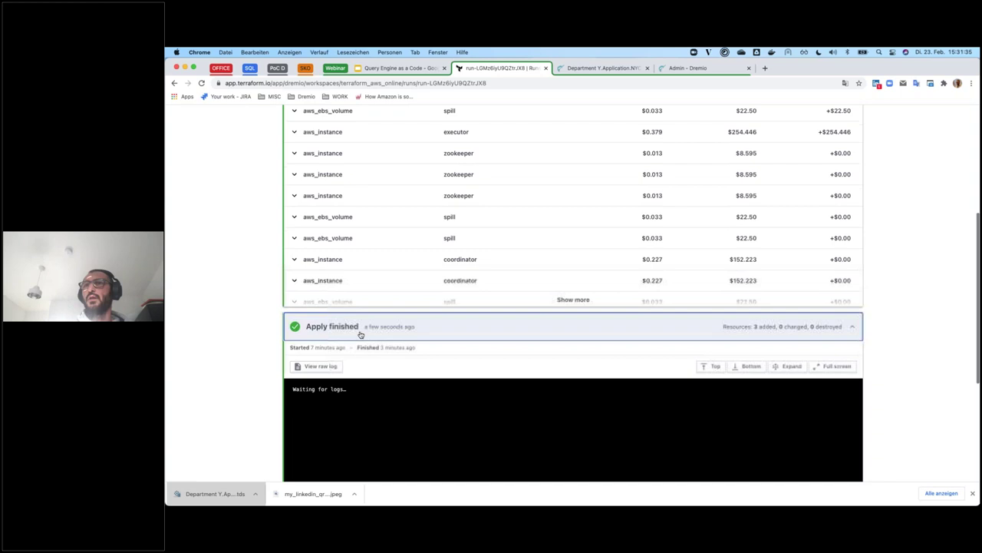
scroll(357, 322, down, 3)
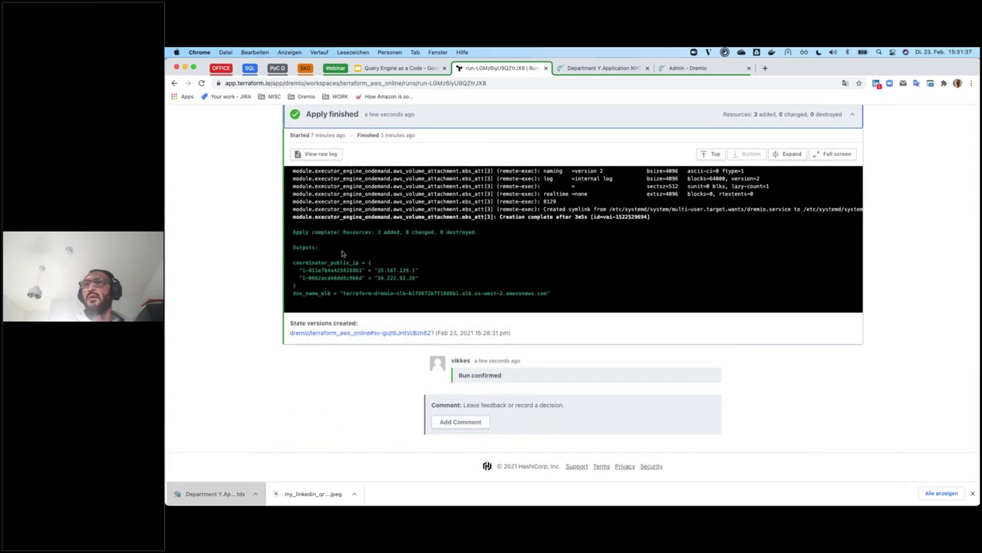
drag(344, 232, 384, 222)
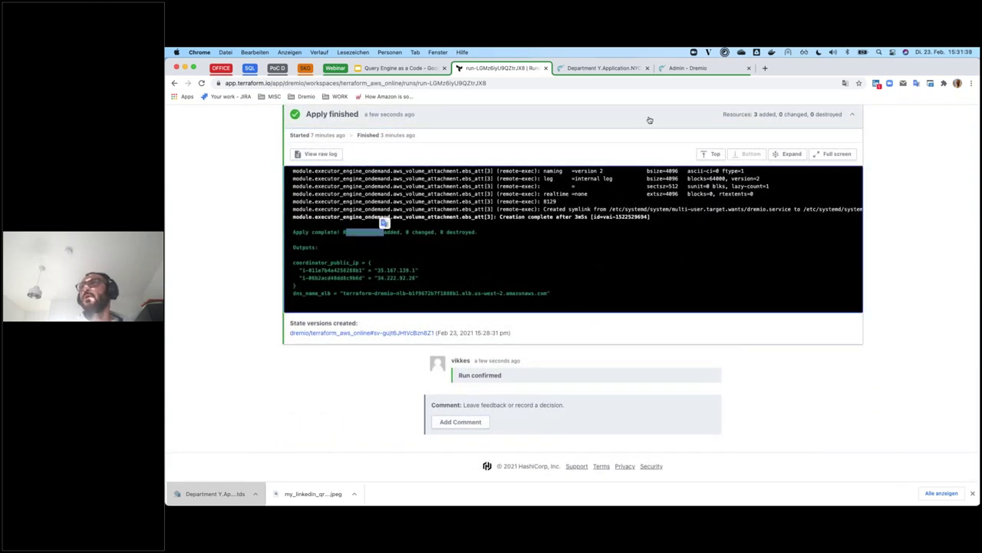
click(679, 69)
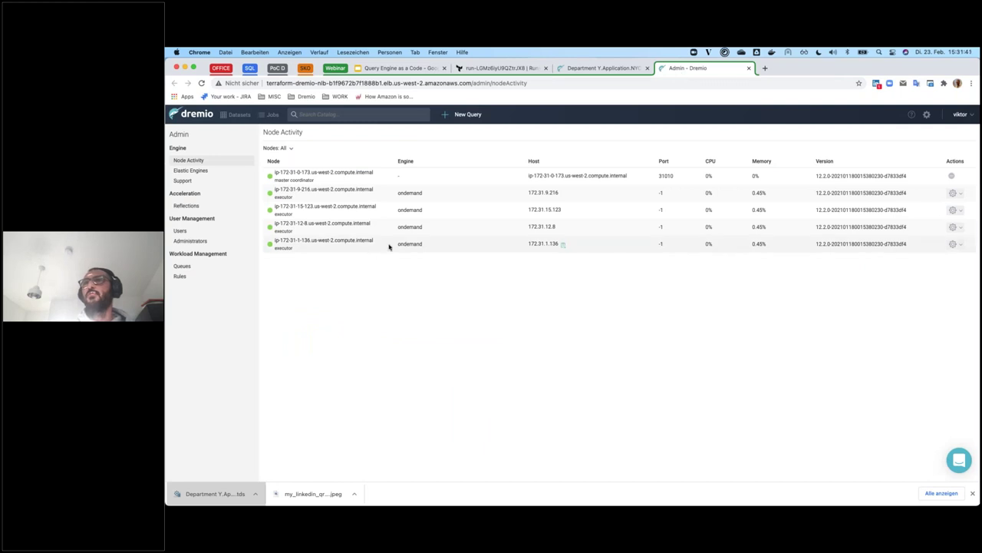
Open the job history, leaving the dataset unsaved, and examine the latest NYC Trips job's SQL and the Accelerated By section.
click(586, 68)
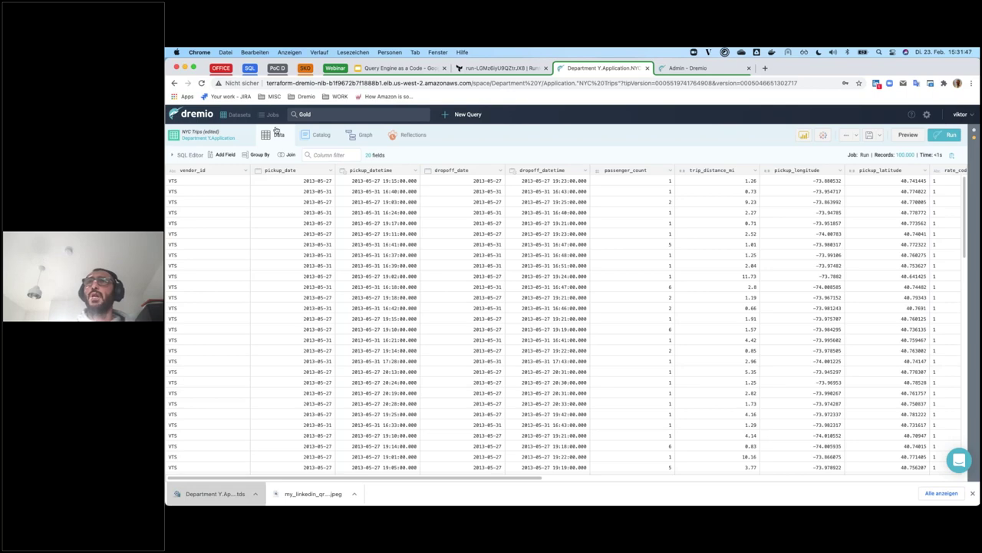
click(273, 115)
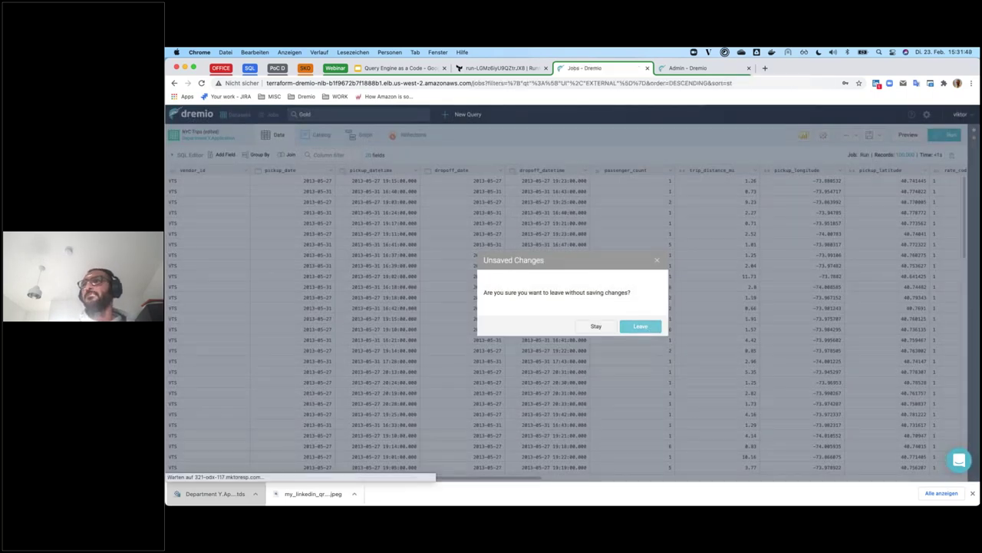
click(640, 325)
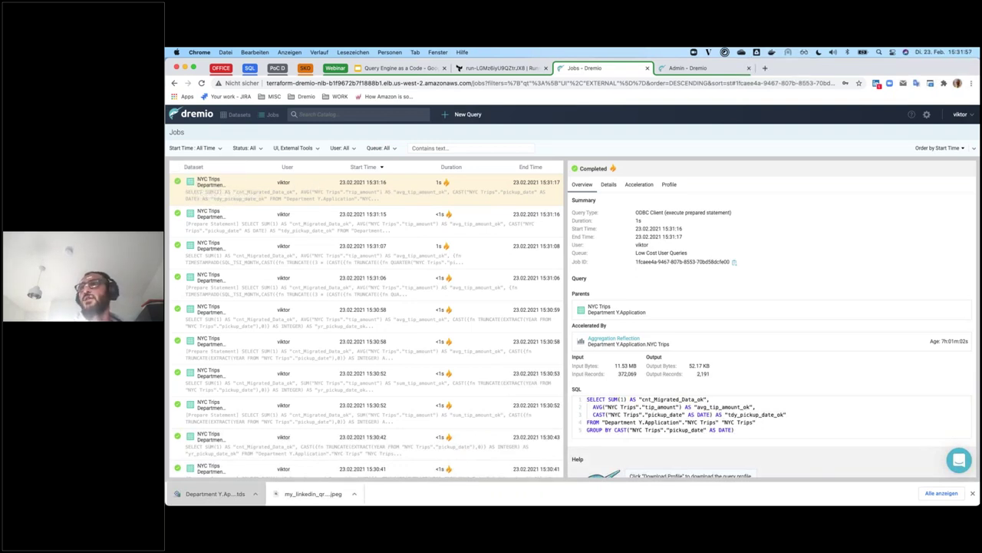
drag(738, 431, 587, 399)
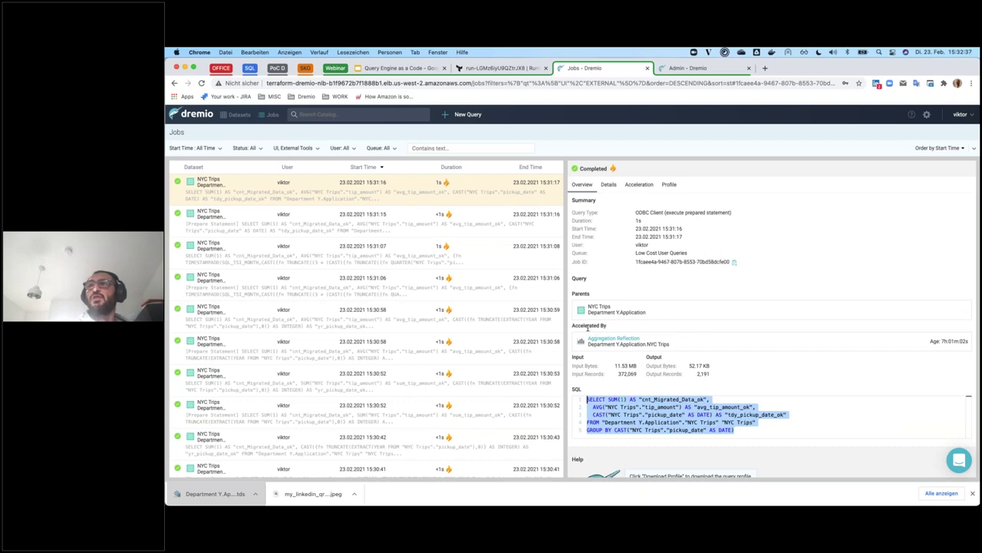
drag(572, 325, 606, 324)
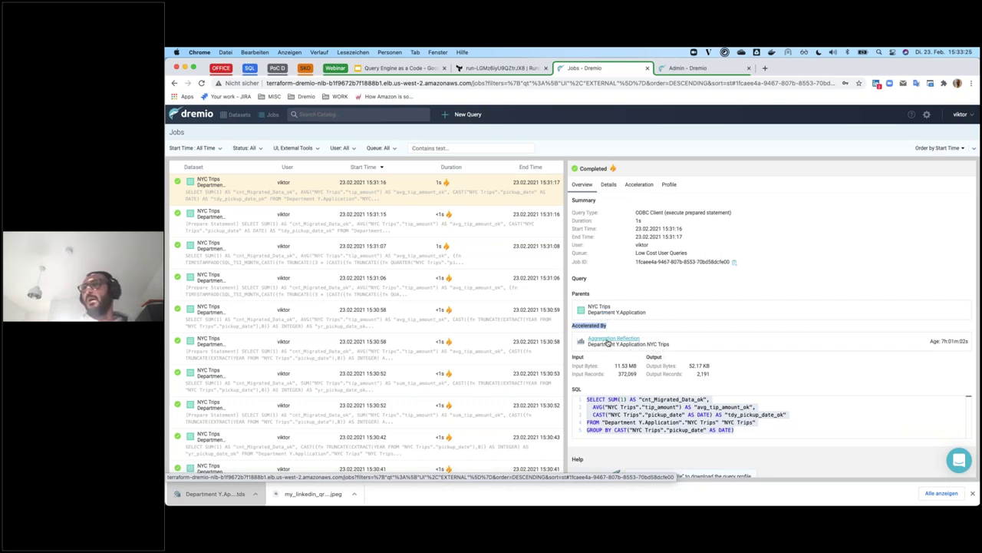
Define an additional aggregation reflection on NYC Trips with vendor_id and pickup_date as dimensions, passenger_count as measure, sorted by pickup_date and partitioned by vendor_id.
click(607, 340)
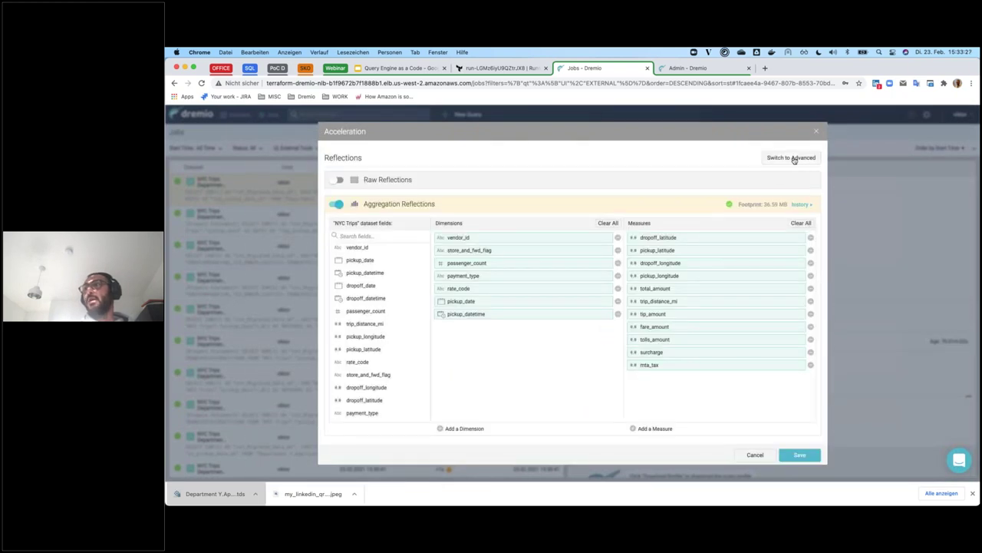
click(795, 159)
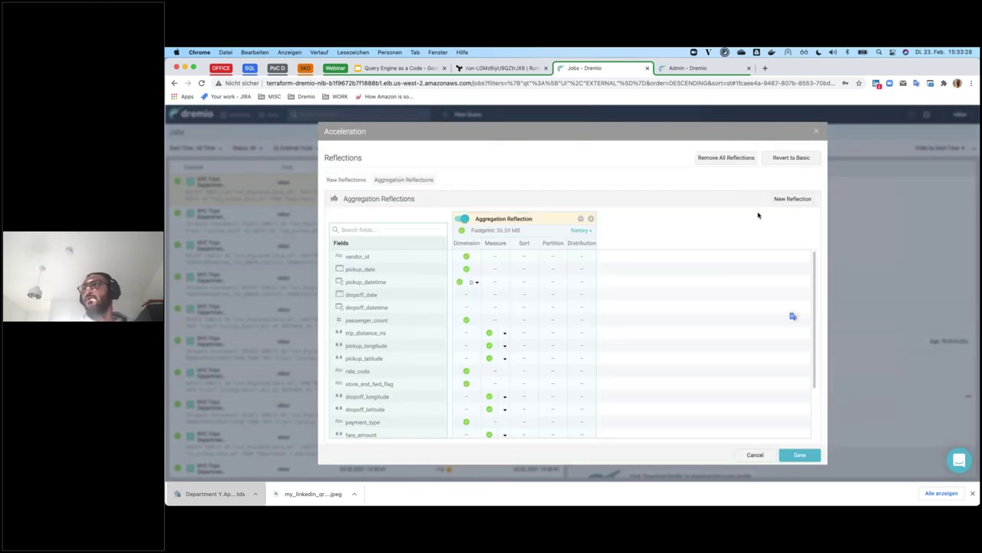
click(794, 200)
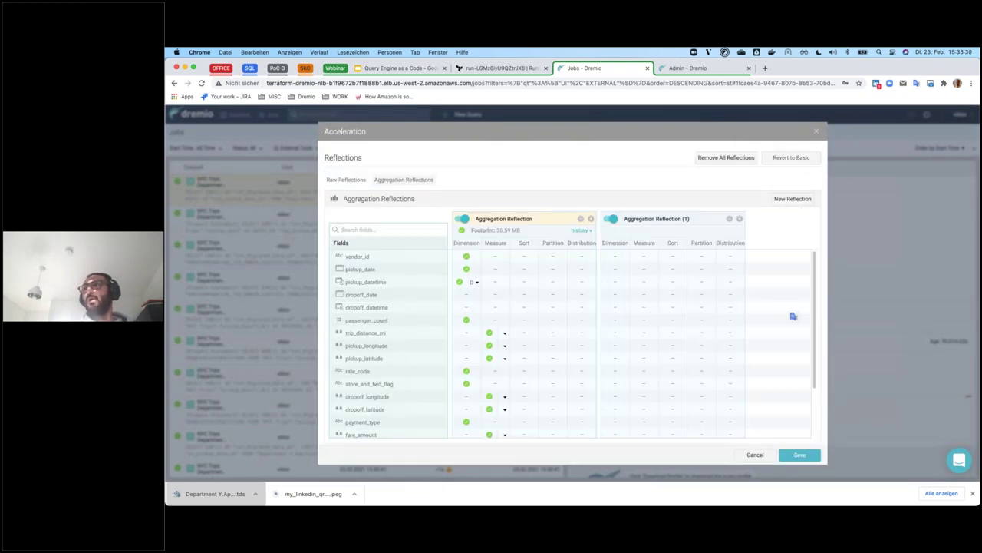
click(615, 269)
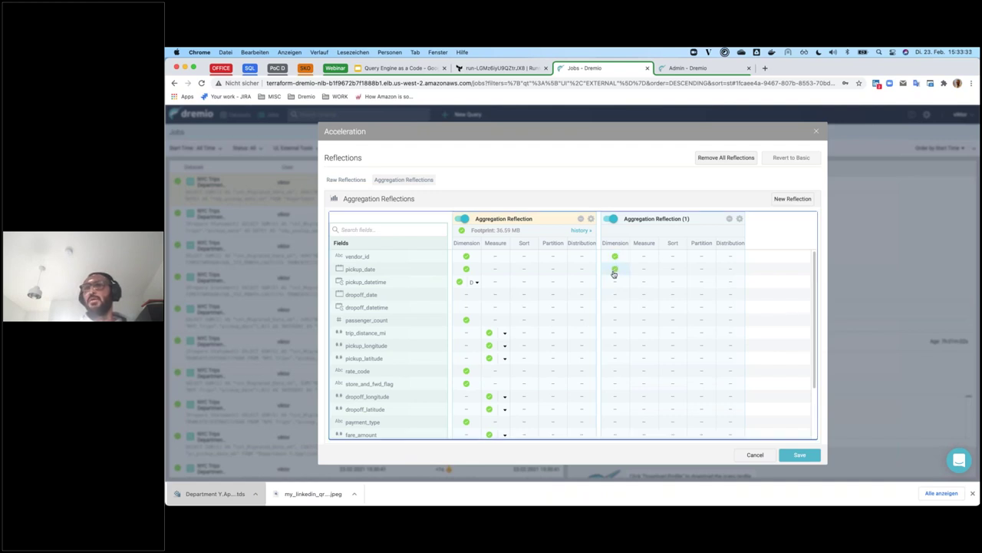
click(643, 321)
click(672, 269)
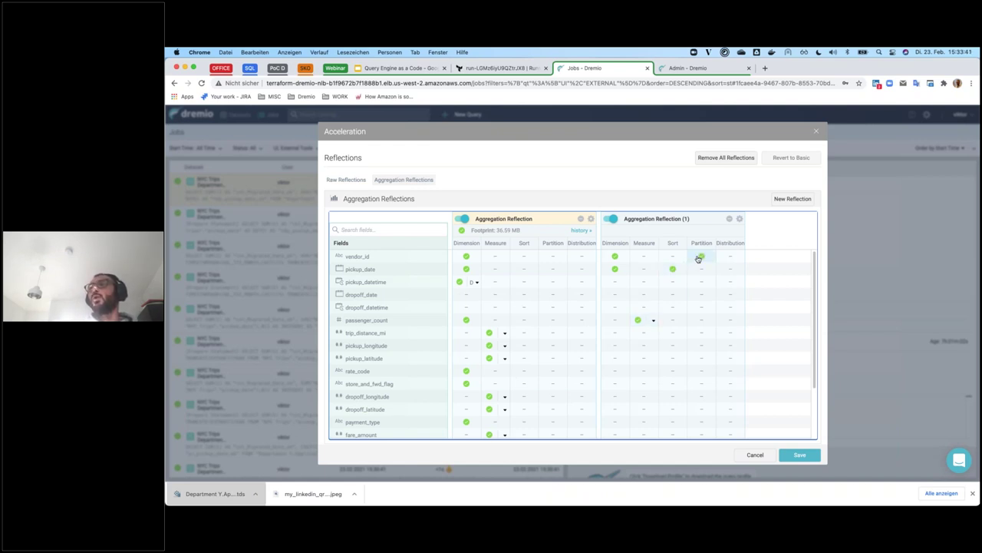
click(698, 258)
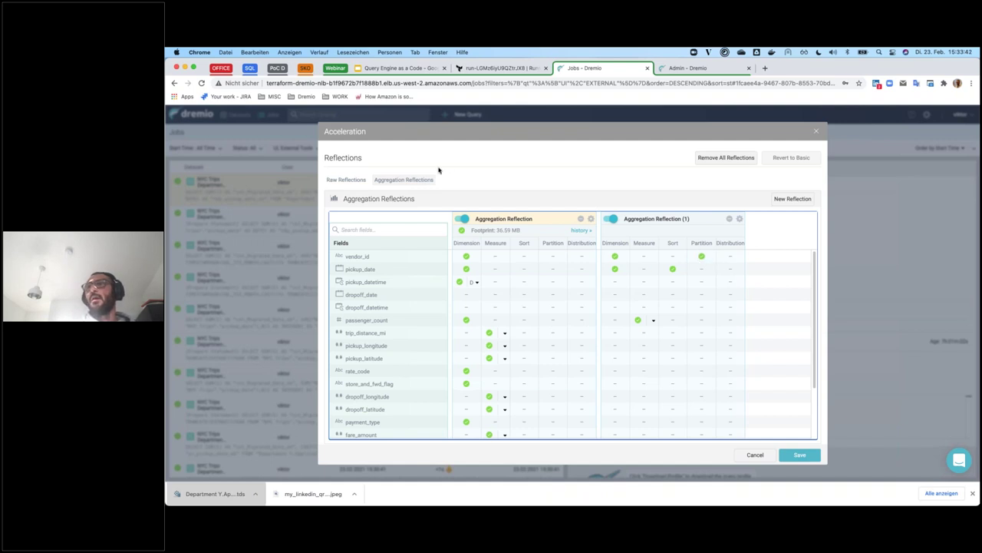
Define an additional raw reflection displaying vendor_id, the pickup and dropoff date fields, trip_distance_mi and pickup_latitude, and close the reflection settings without saving.
click(346, 181)
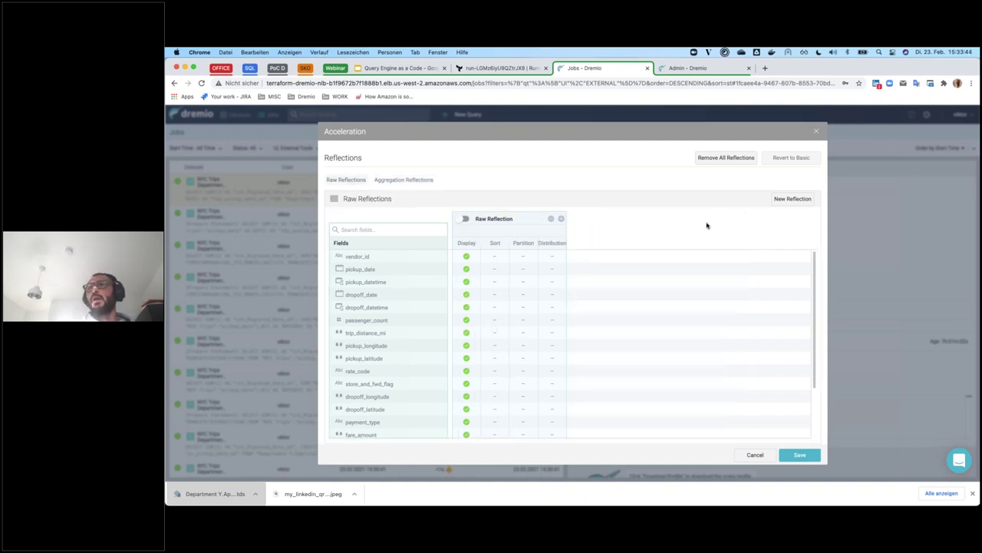
click(795, 199)
click(585, 256)
click(585, 269)
click(585, 282)
click(585, 294)
click(585, 307)
click(585, 332)
click(585, 361)
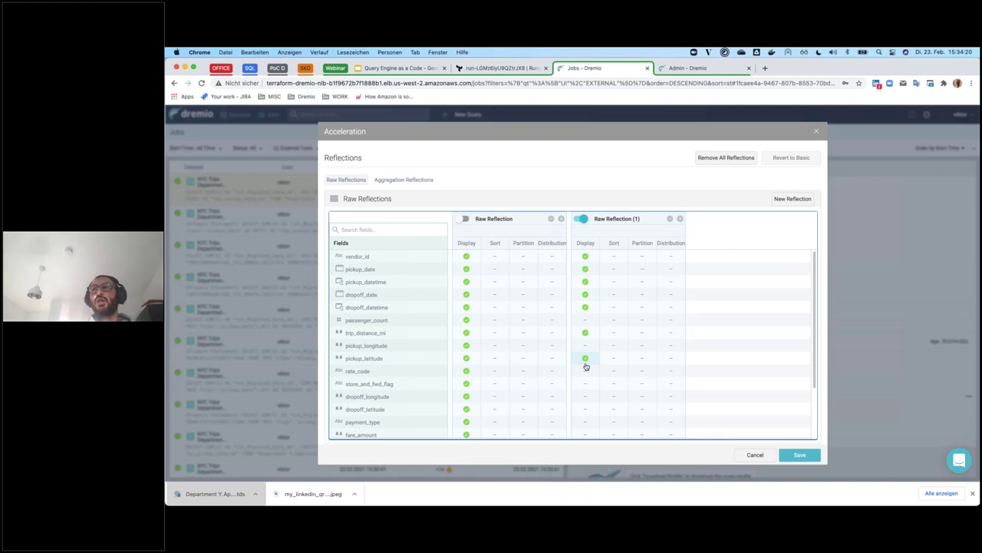
click(817, 132)
click(640, 327)
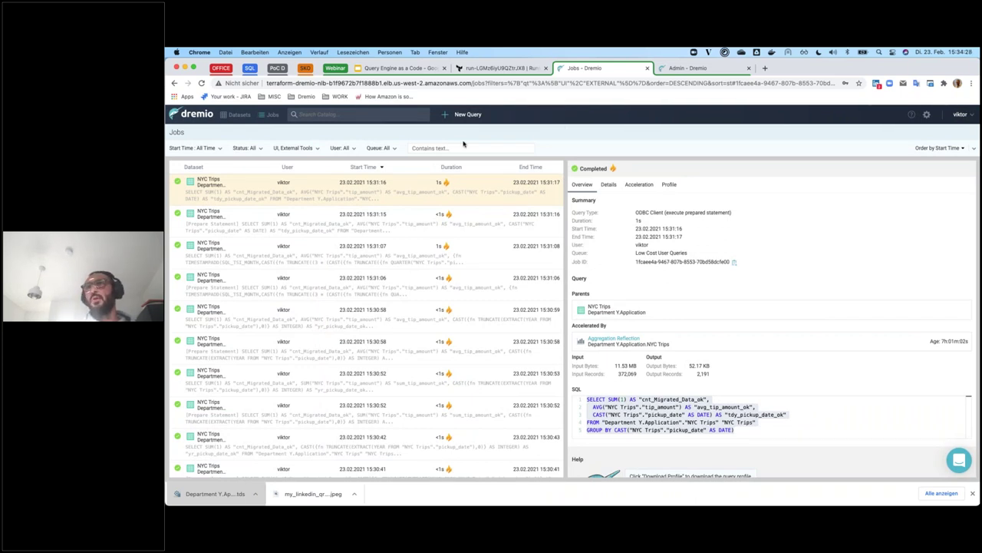
Search the catalog for employees and open the employees dataset from the S3 sample folder.
click(352, 116)
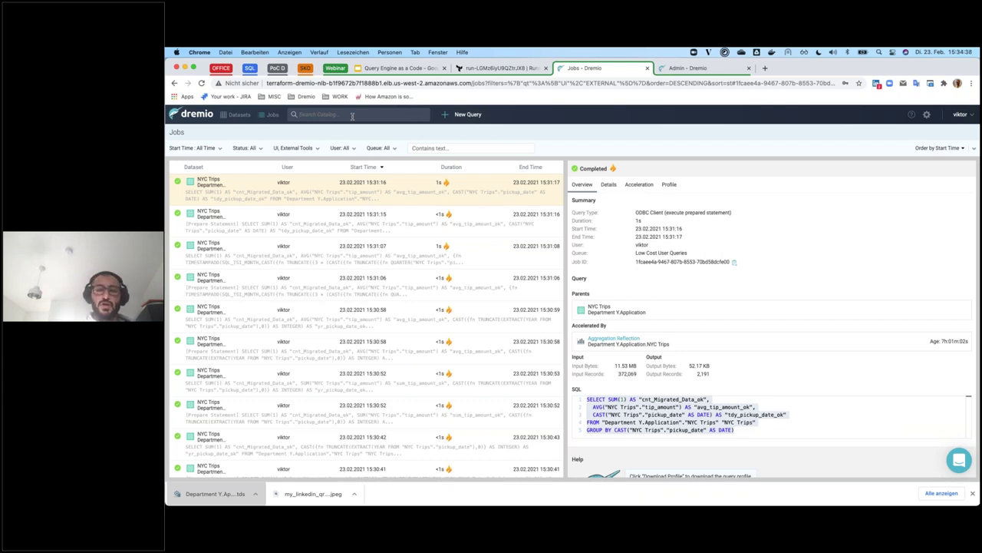
text(e)
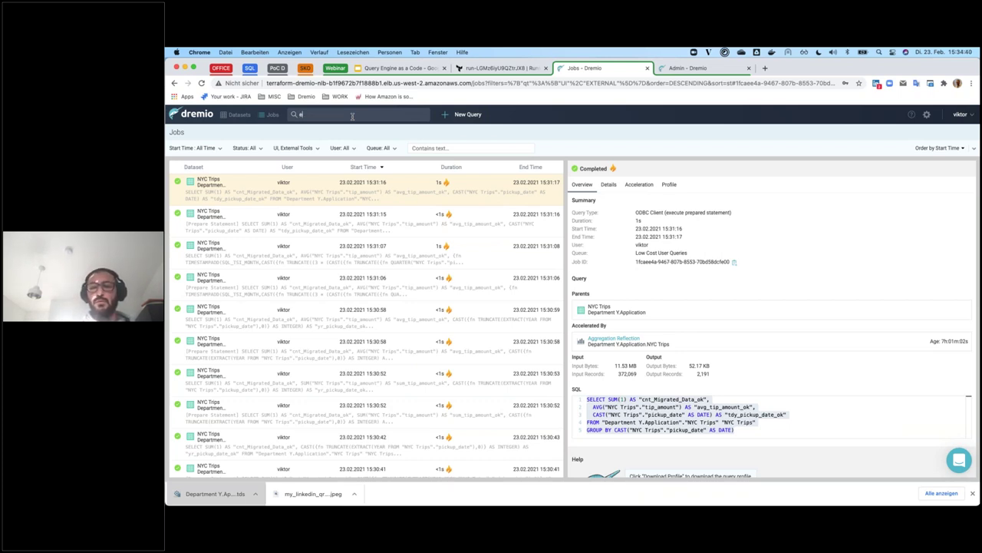
text(mployees)
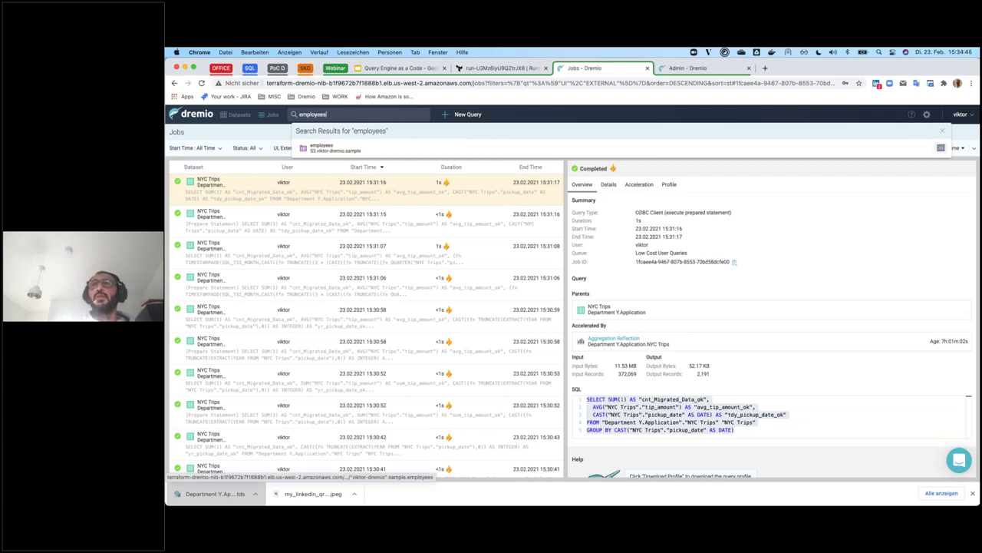
click(352, 151)
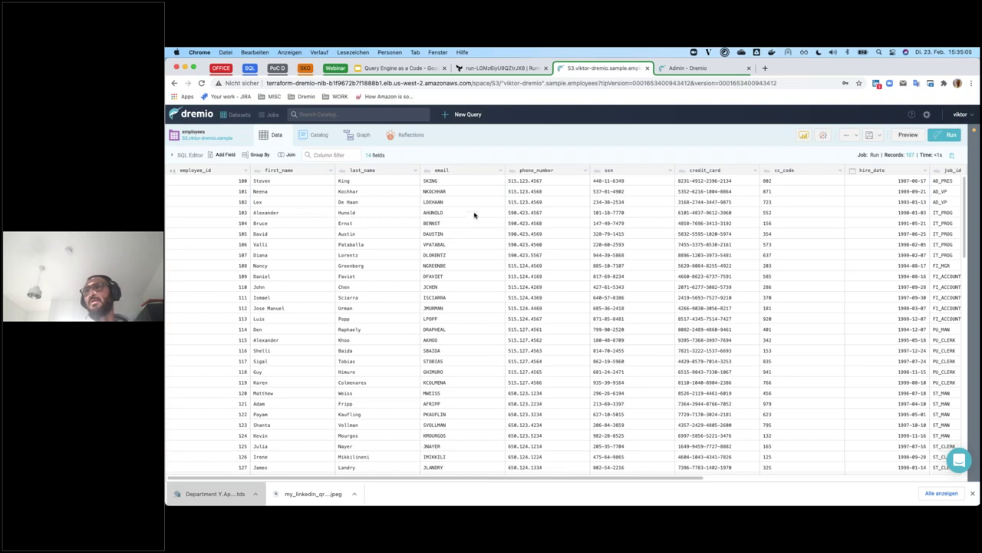
Convert the values of the email column to lowercase, dropping the source field.
click(499, 173)
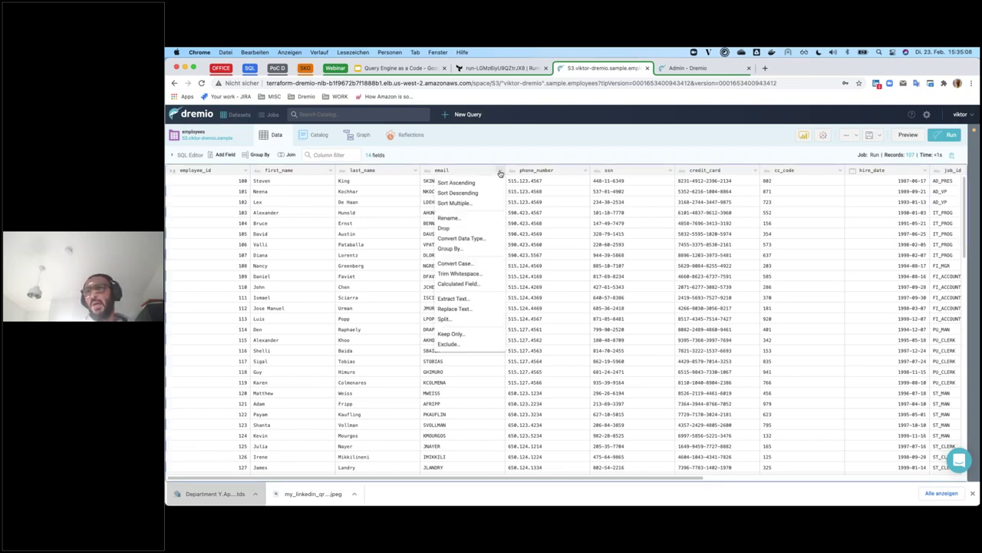
click(457, 264)
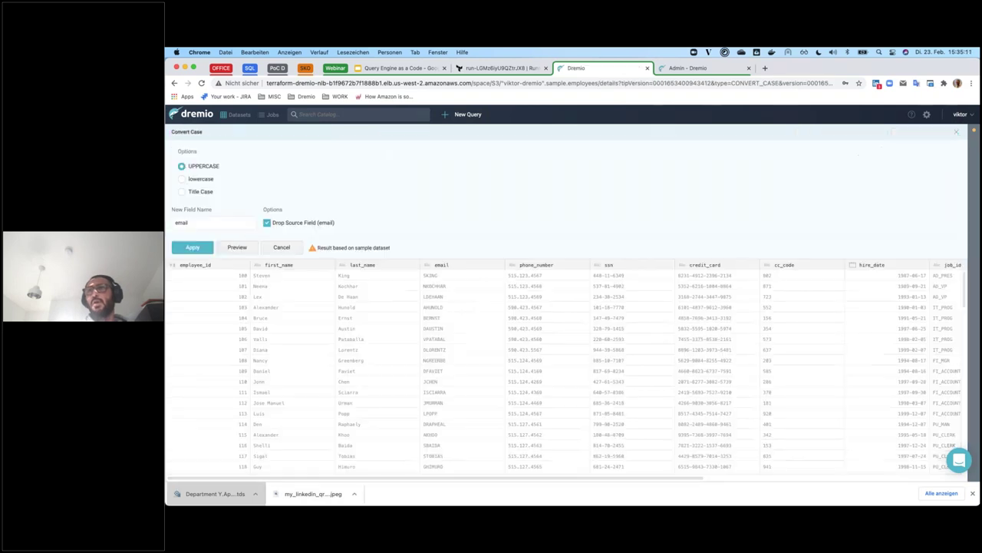
click(200, 180)
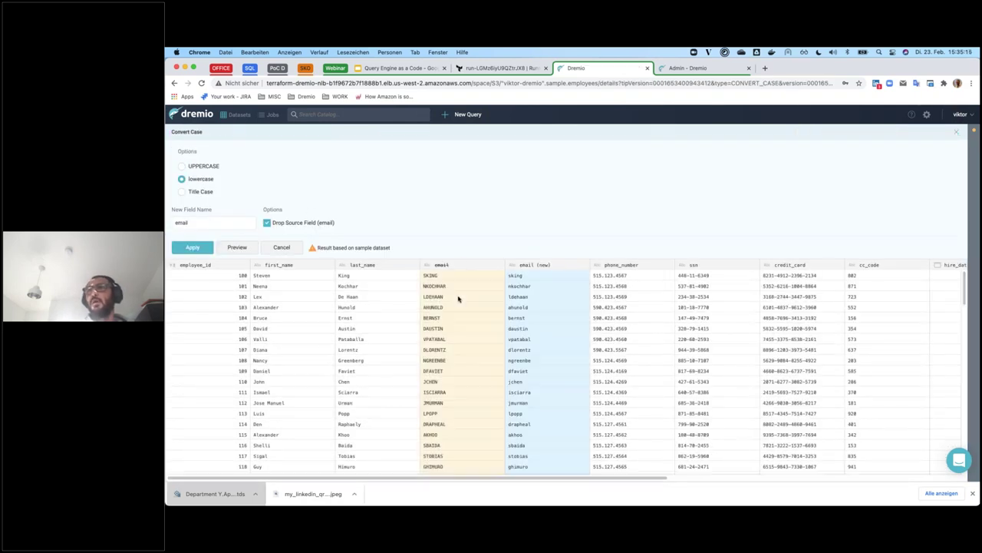
click(196, 249)
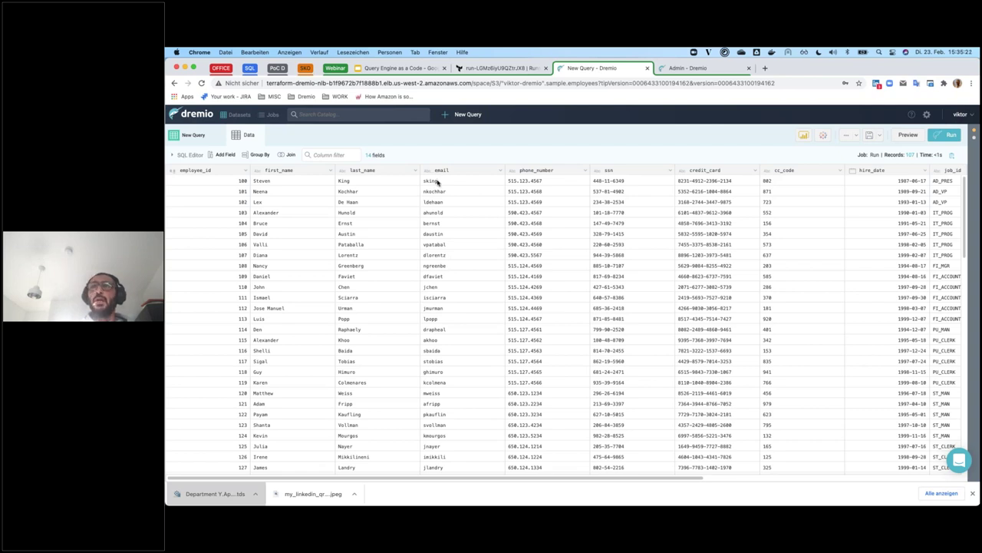
click(499, 171)
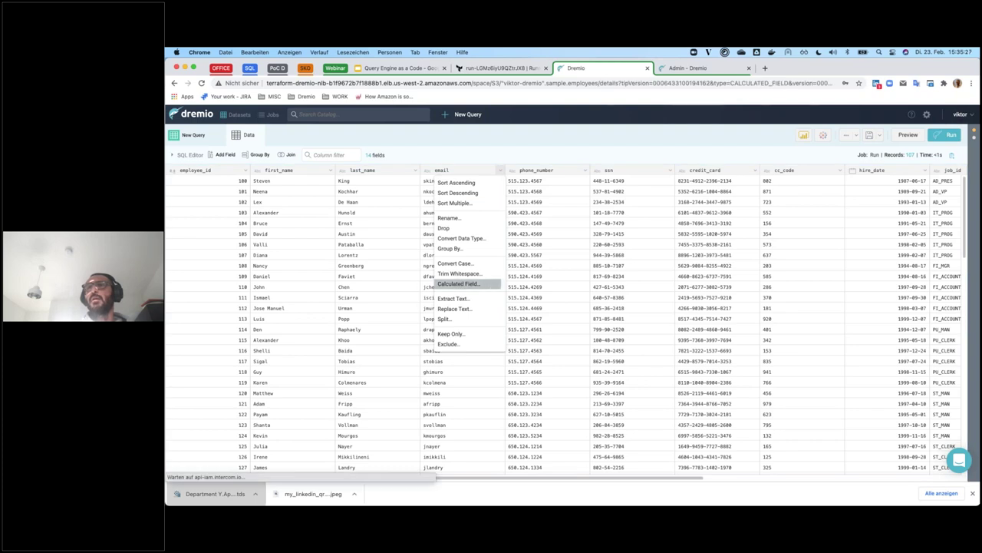
click(459, 283)
key(super+a)
key(BackSpace)
click(632, 154)
text(conc)
click(568, 164)
text("email")
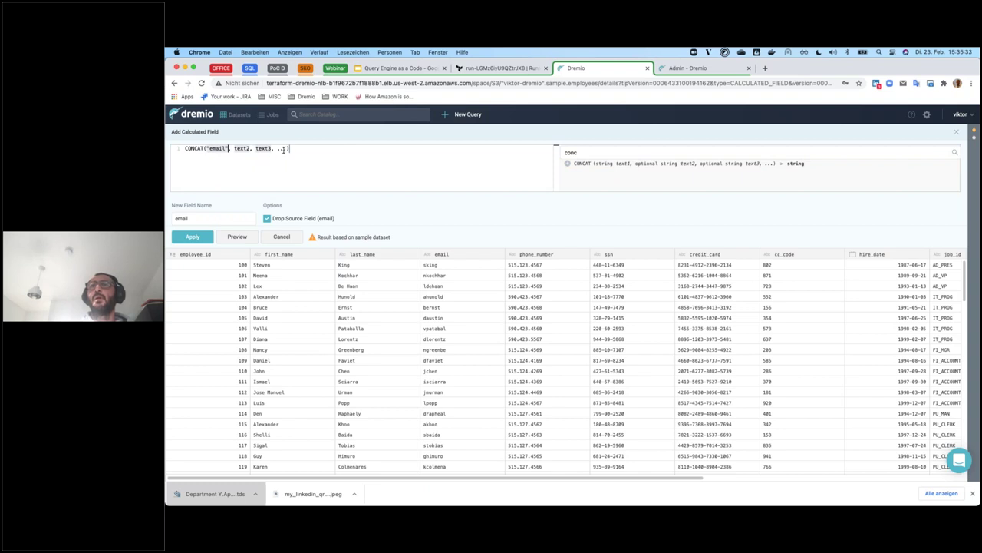
drag(285, 149, 235, 150)
key(BackSpace)
text(", ')
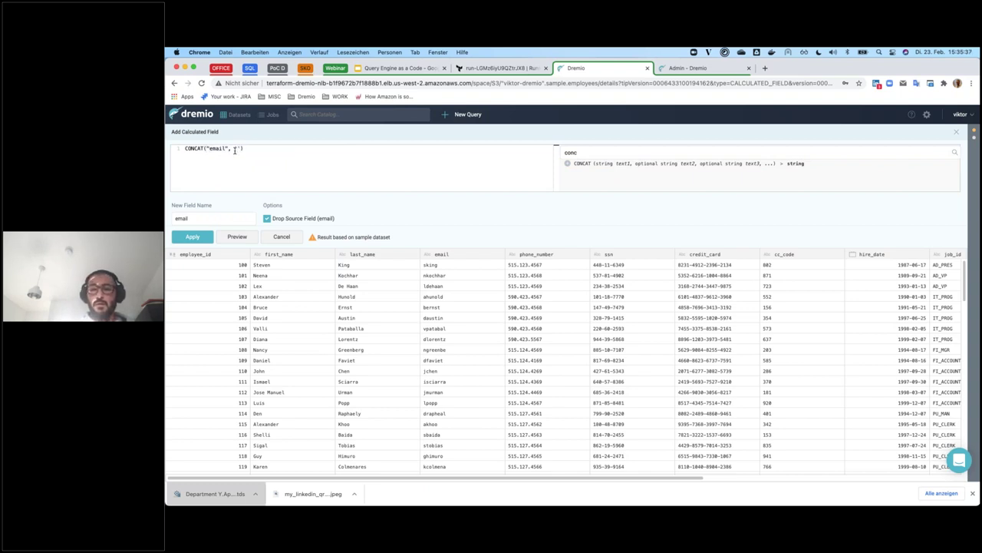
text(@dremio.com)
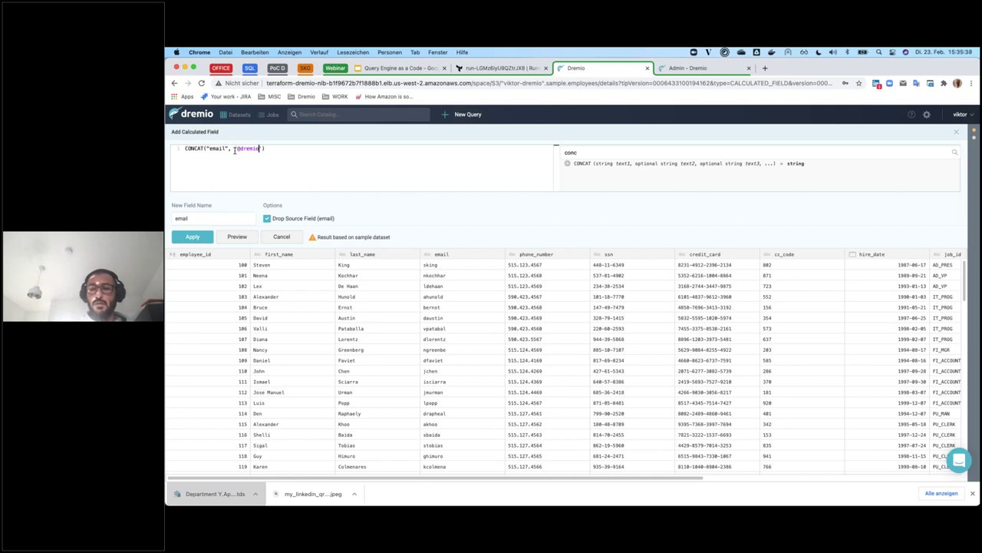
click(197, 238)
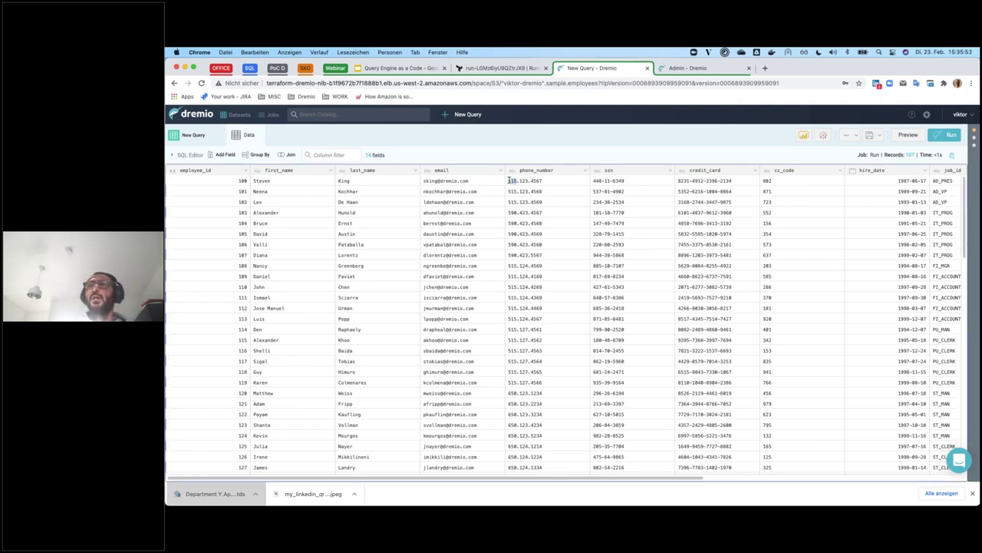
Extract the first digit group (\d+ first) of phone_number into a new field named area code, keeping the source field.
drag(517, 181, 528, 181)
click(459, 191)
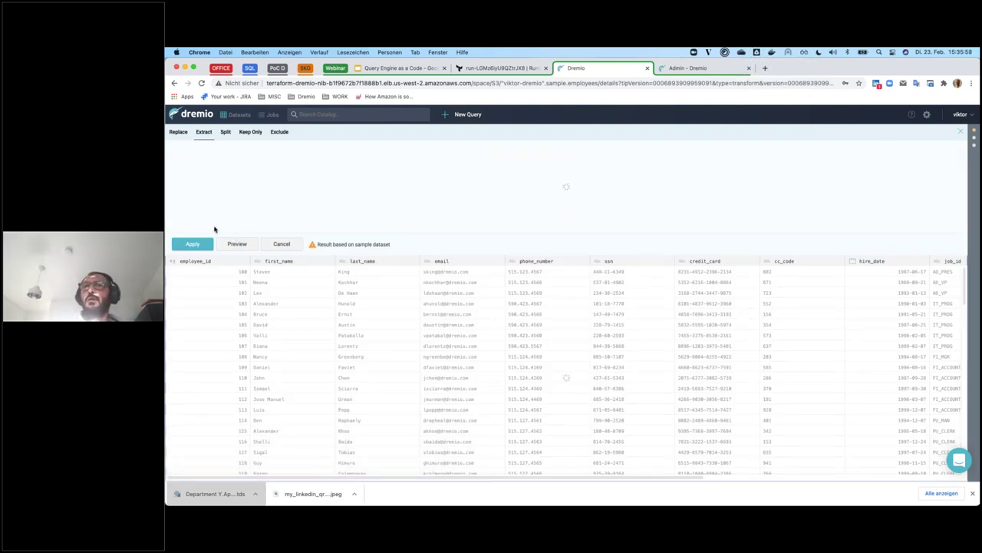
click(232, 225)
key(super+a)
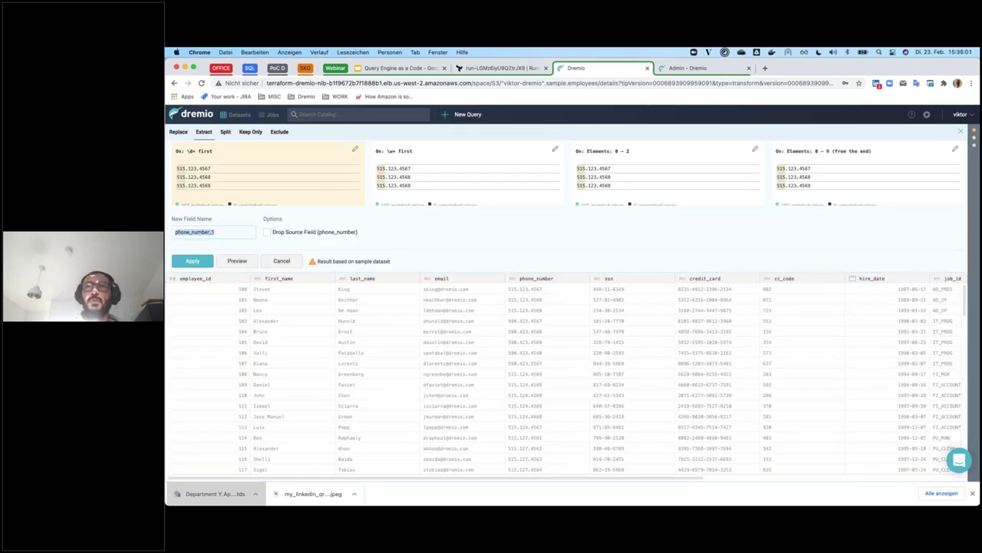
text(are)
key(Down)
key(Return)
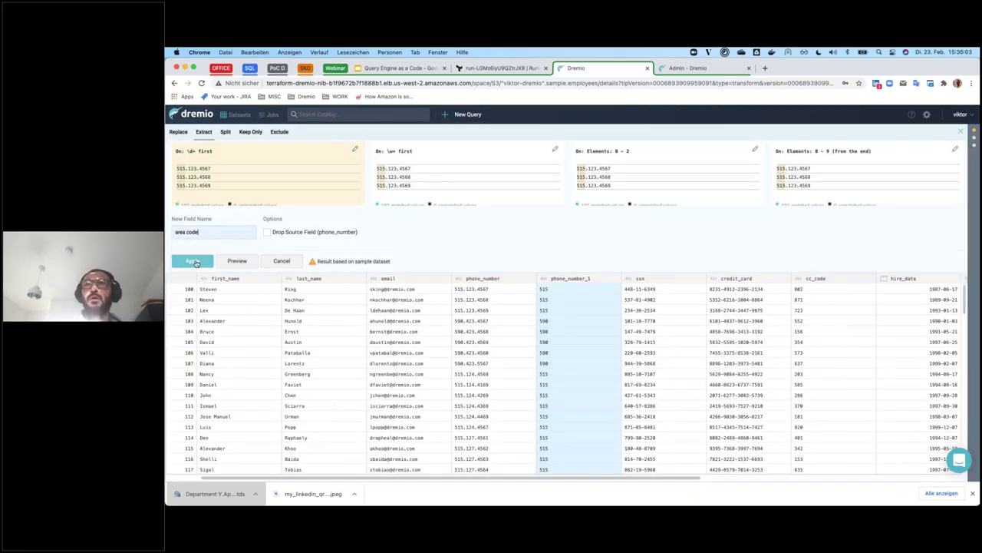
key(Return)
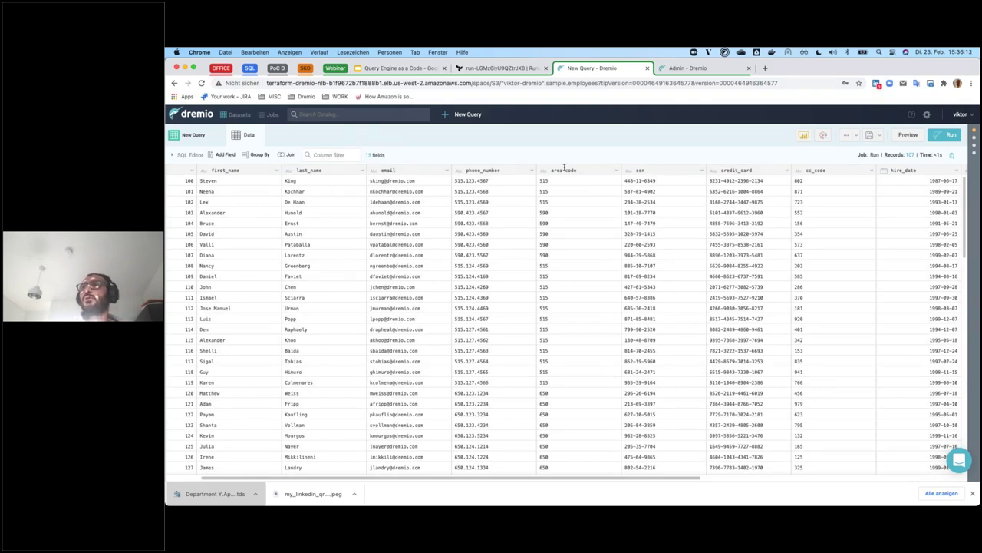
Drop the phone_number column from the employees query.
click(531, 174)
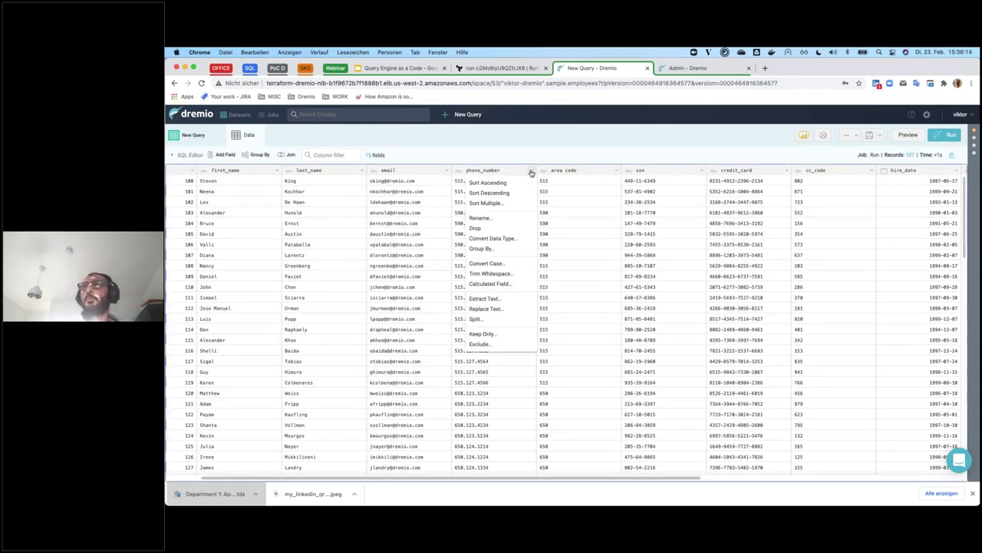
click(479, 231)
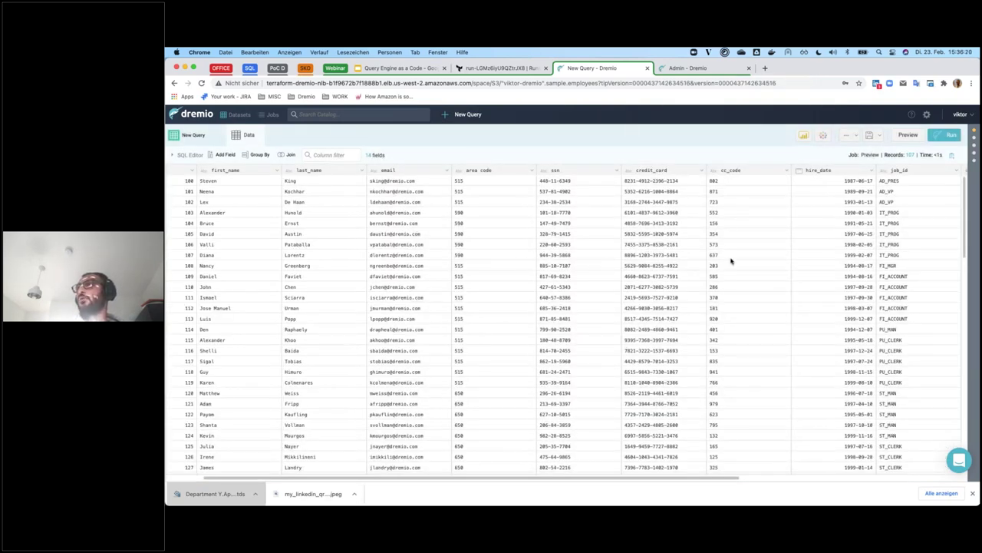
key(ctrl+Right)
key(ctrl+Left)
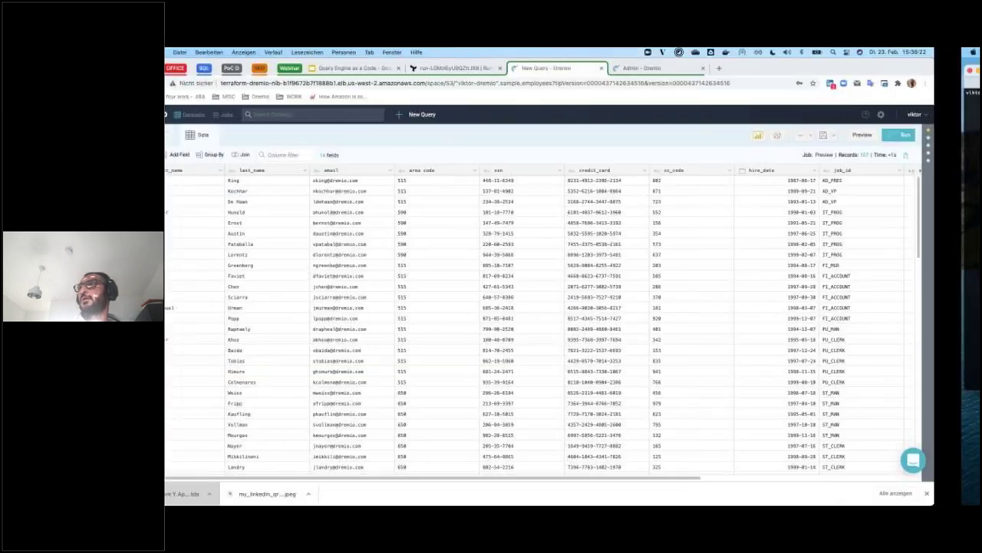
Start a custom join for the employees query, searching for departments and choosing that dataset as the join table.
scroll(894, 188, right, 5)
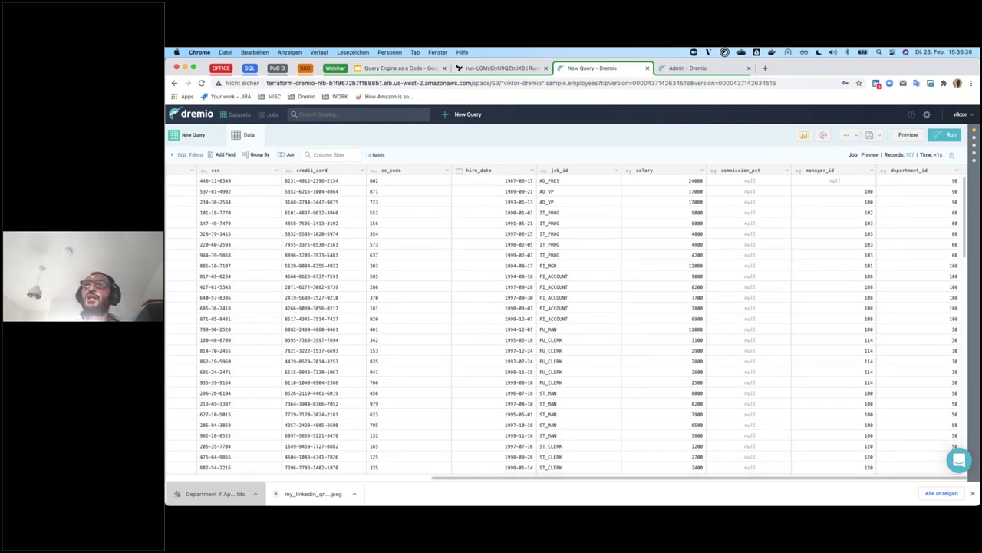
click(291, 156)
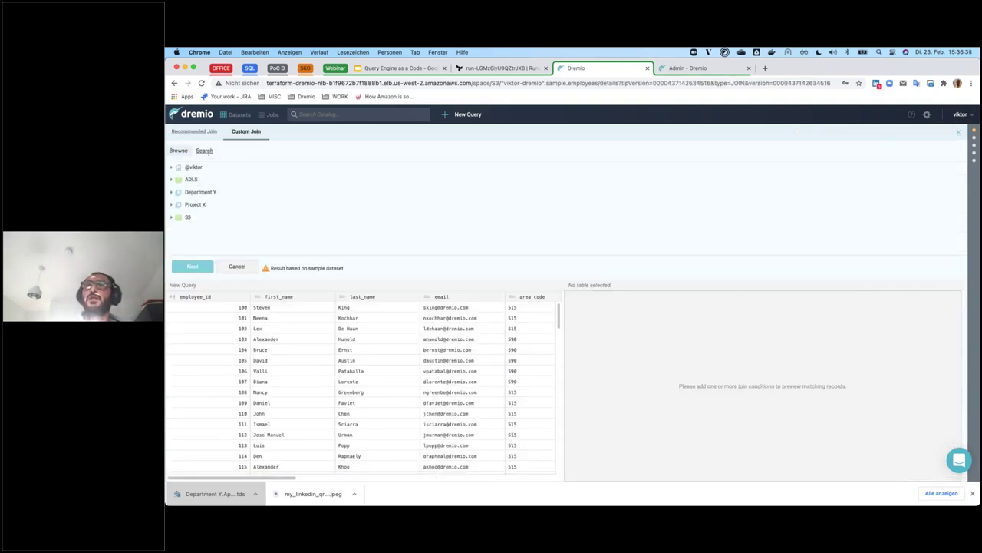
text(departments)
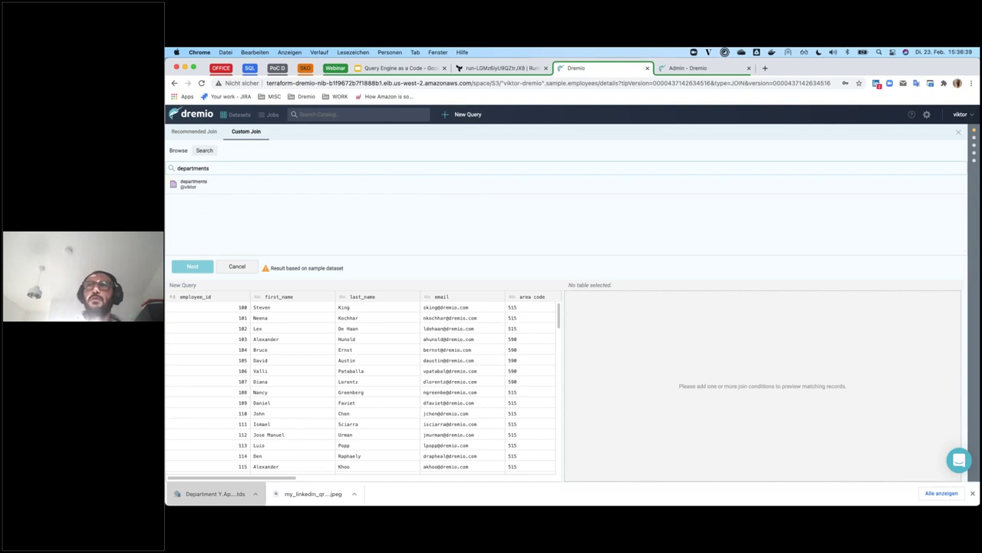
click(239, 185)
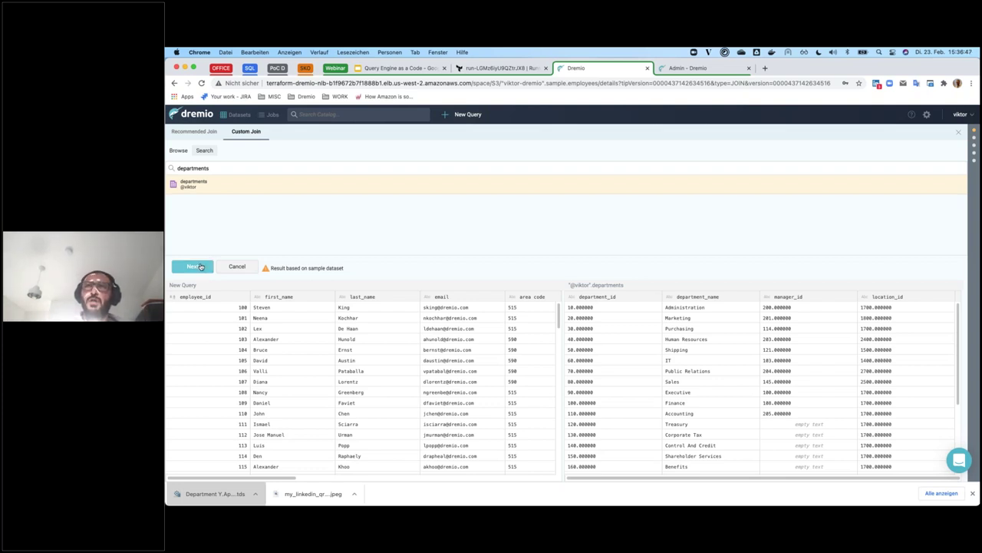
click(200, 266)
Apply an inner join condition matching department_id of the employees query to department_id of departments.
scroll(222, 218, down, 3)
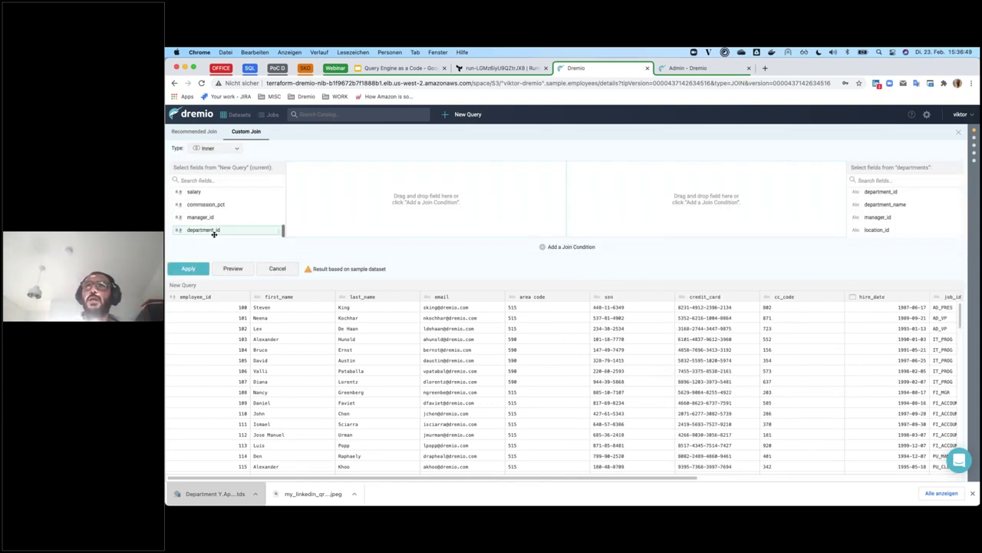
drag(203, 229, 426, 198)
drag(880, 191, 729, 171)
click(186, 269)
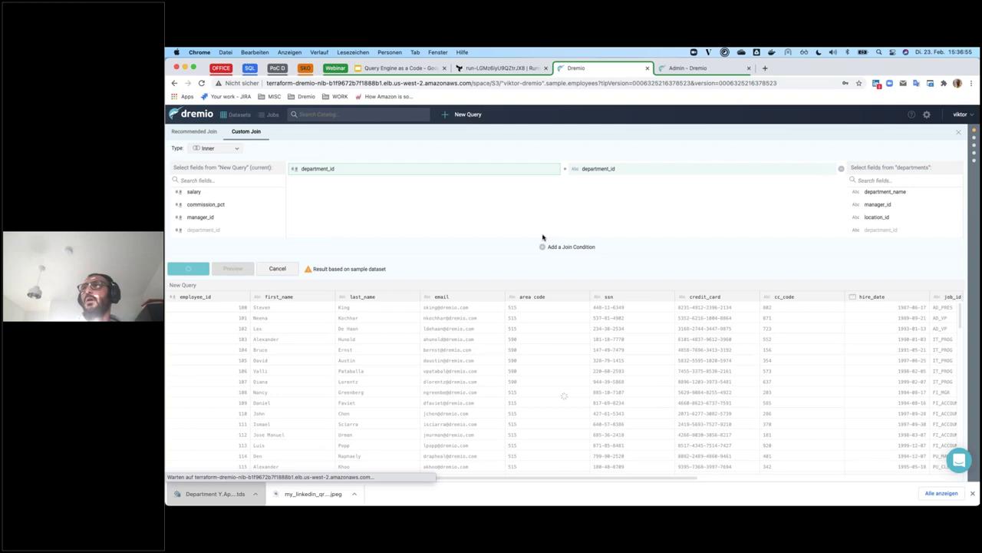
Reload the joined query, expand the join error's details and show the generated SQL.
key(super+r)
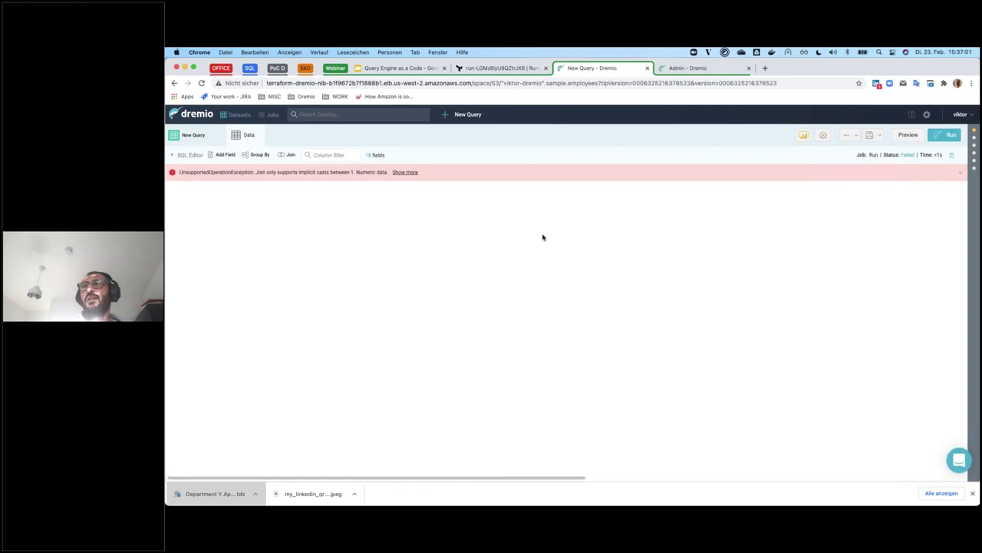
click(406, 173)
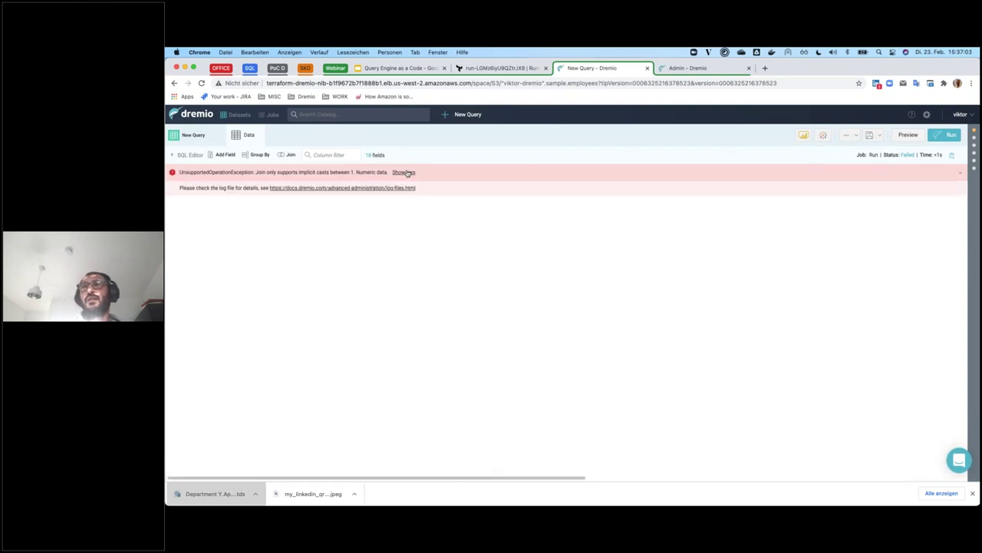
click(181, 155)
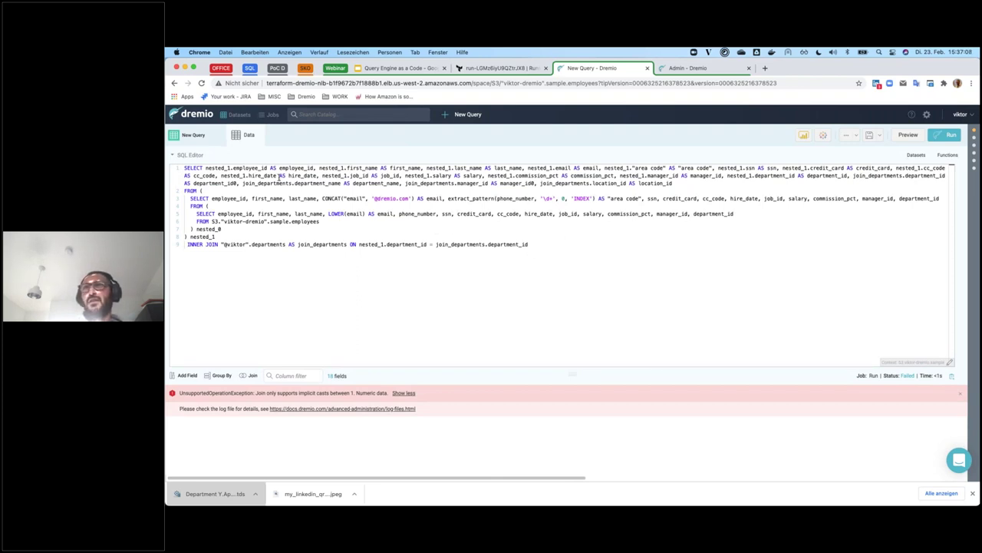
Leave the joined query without saving and convert department_id of the departments dataset to Float, dropping the source field.
click(199, 118)
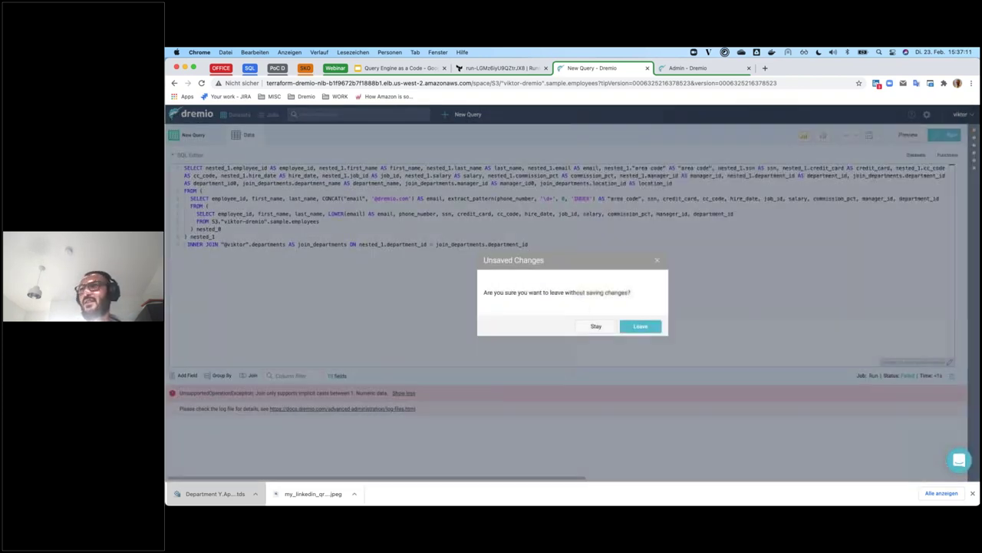
click(631, 330)
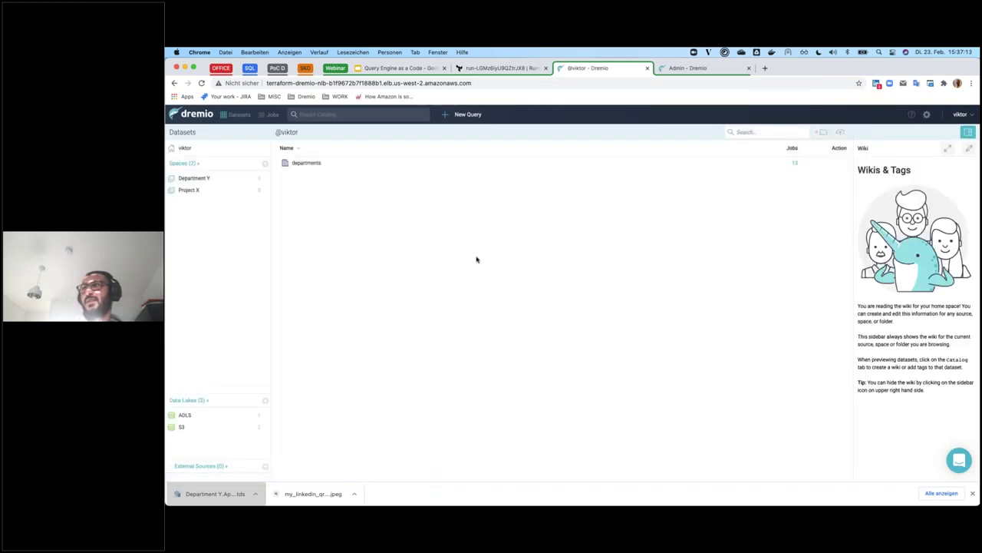
click(307, 164)
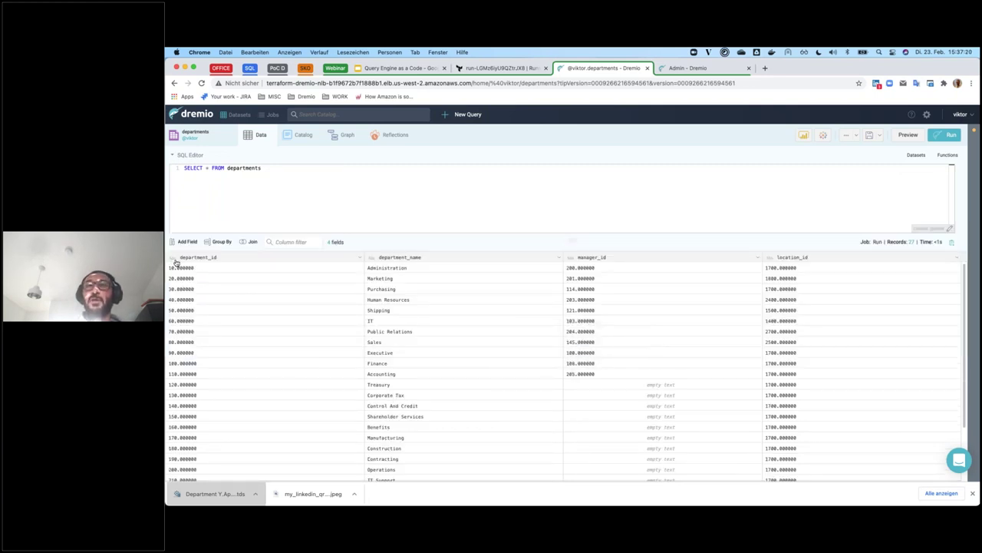
click(173, 258)
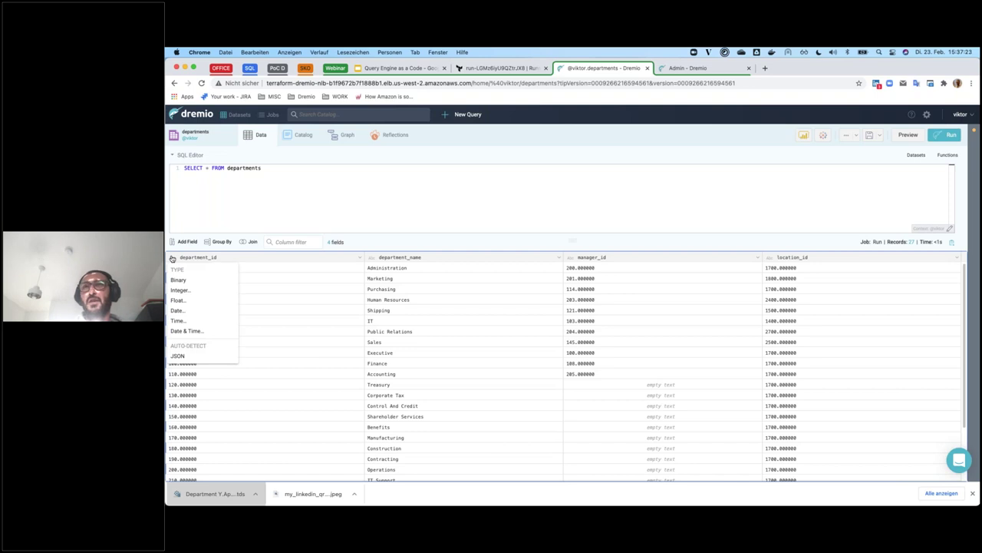
click(190, 300)
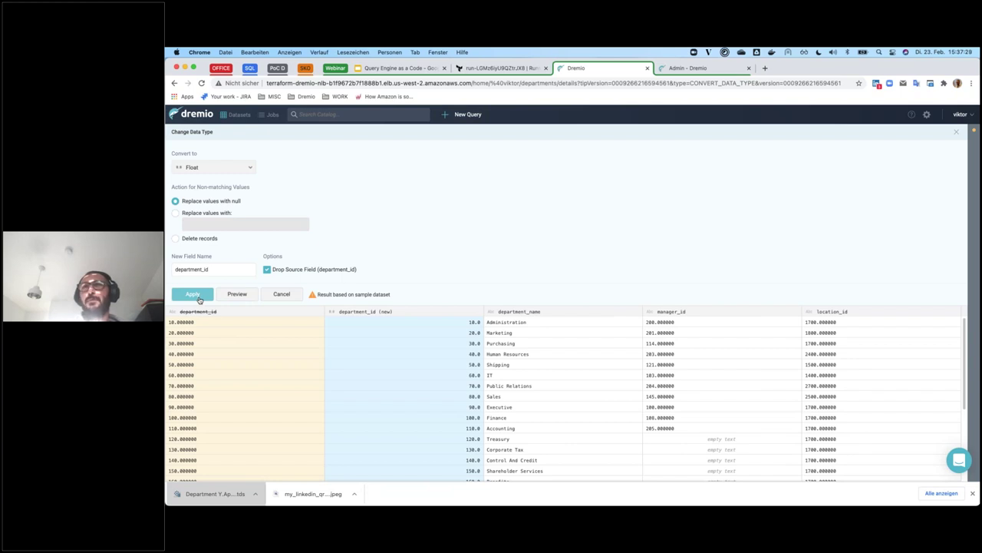
click(192, 296)
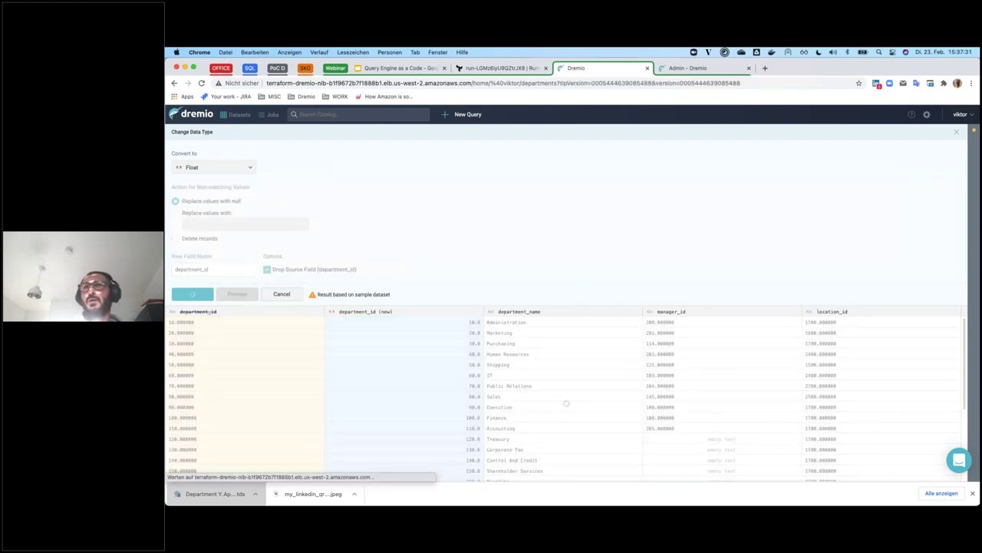
Save the converted departments query as departments_curated in the Staging folder of Department Y.
click(879, 136)
click(857, 162)
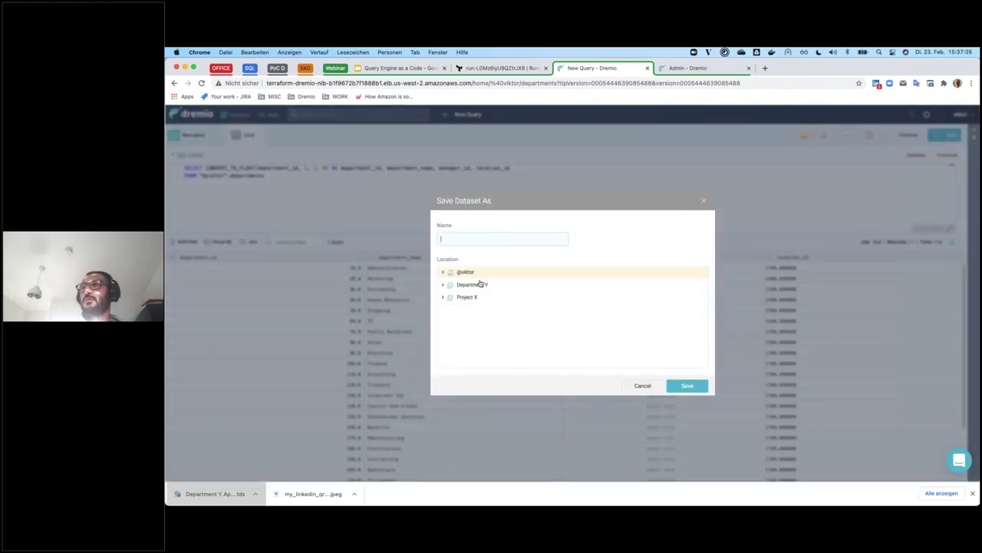
click(444, 285)
click(478, 323)
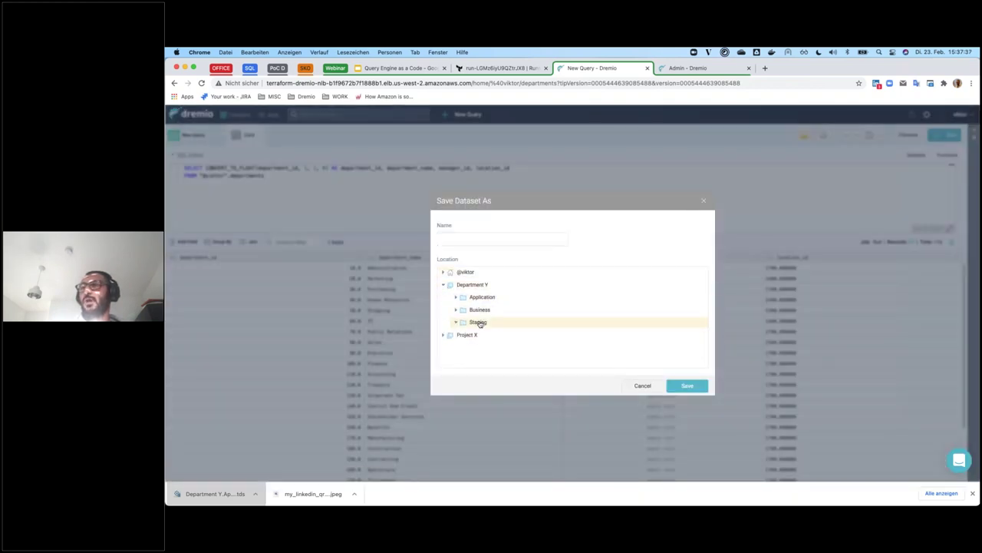
click(465, 238)
text(departments)
text(_)
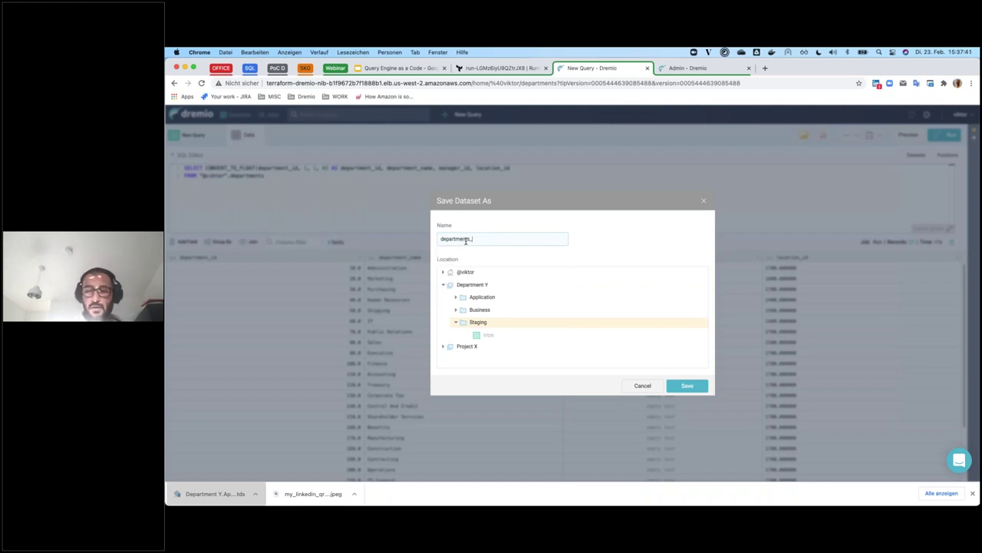
text(curated)
click(687, 385)
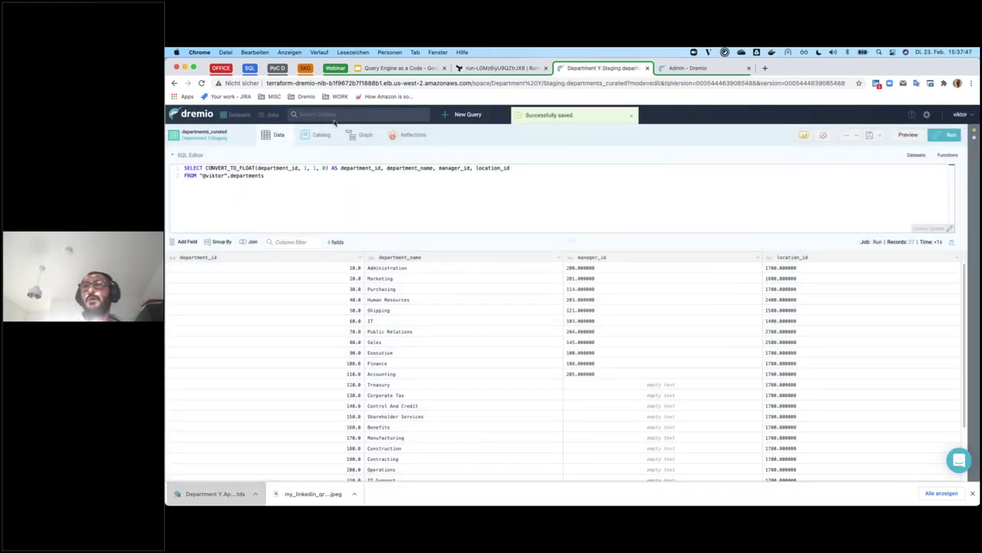
Return through the browser history to the employees query version with the area code field, before any join.
scroll(324, 114, left, 5)
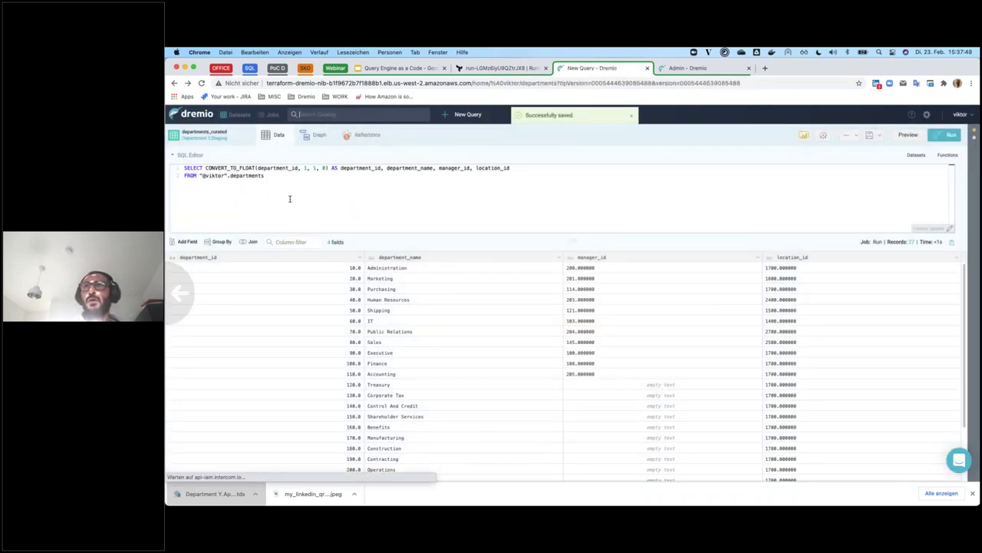
scroll(215, 186, left, 5)
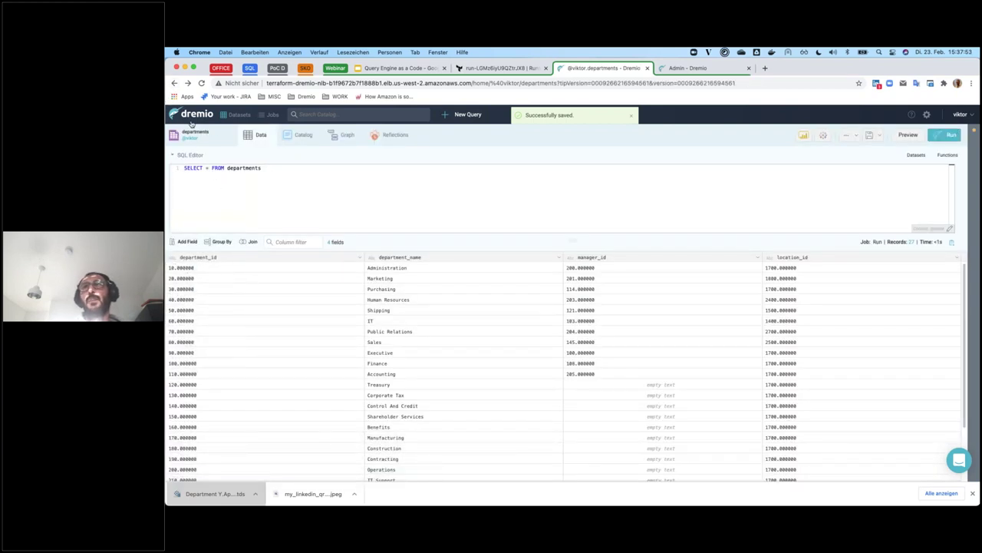
right_click(175, 83)
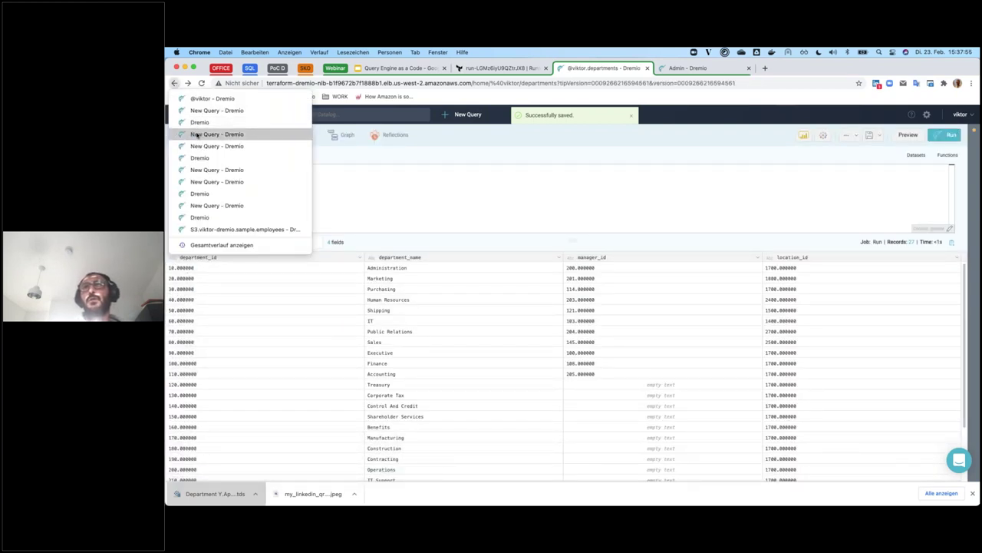
click(216, 133)
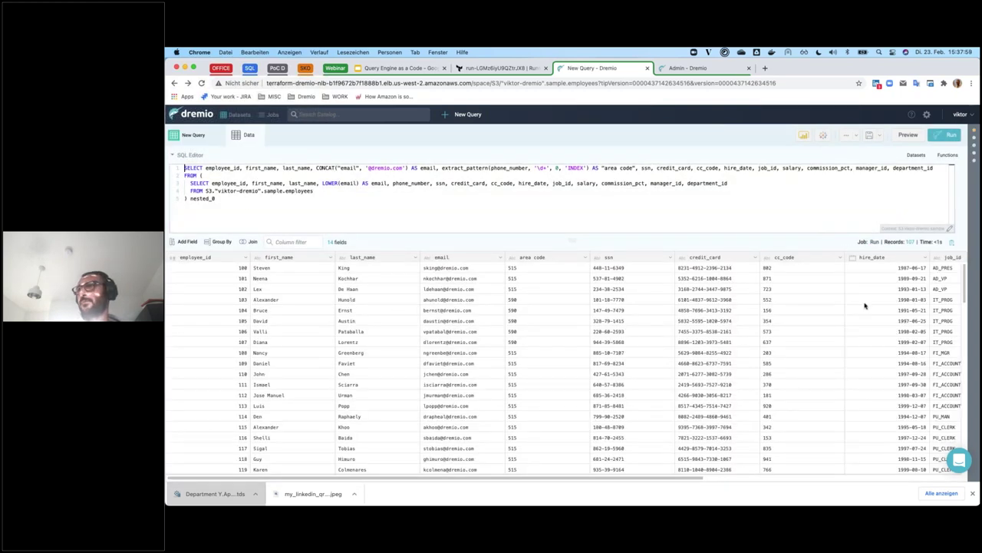
scroll(882, 286, right, 5)
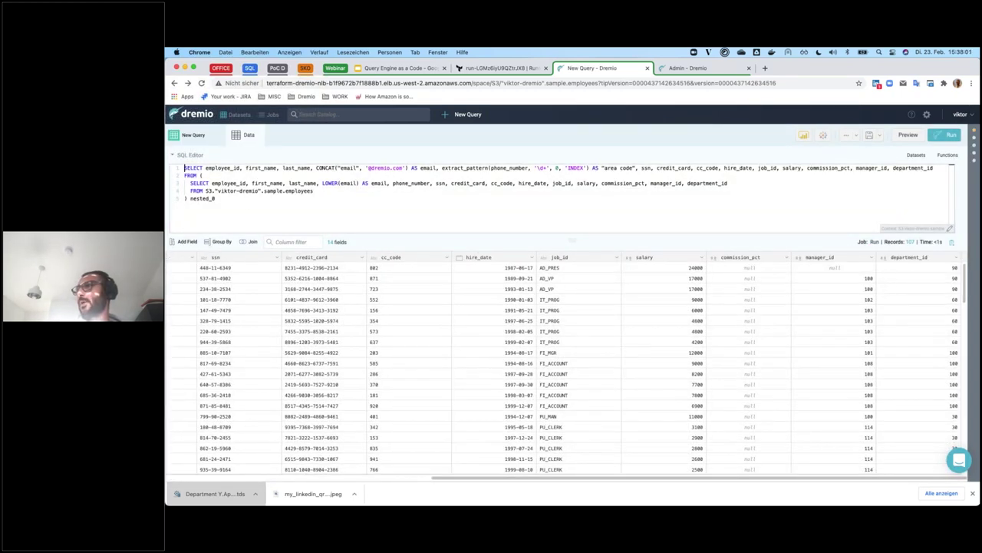
Start a custom join for the employees query, searching for departments and choosing departments_curated as the join table.
click(249, 241)
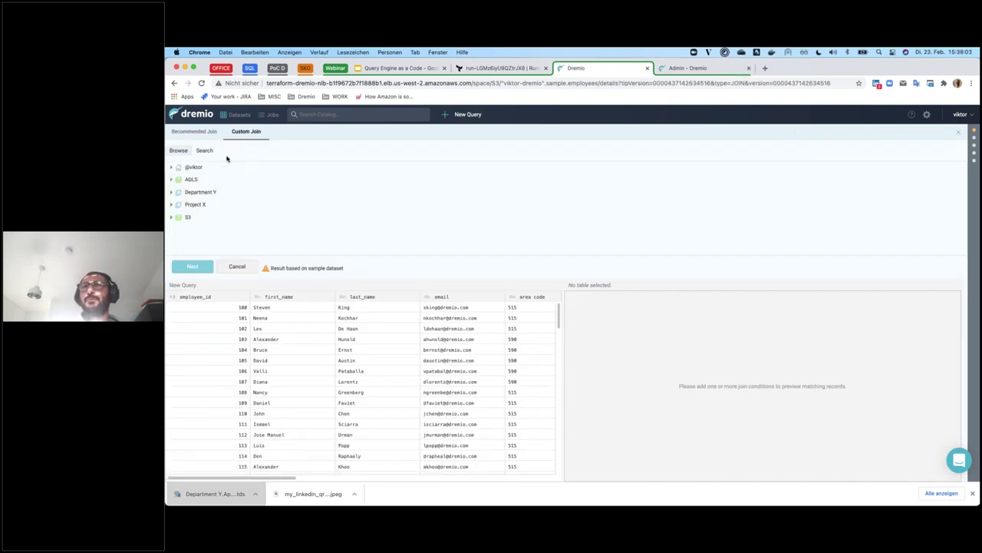
click(205, 151)
text(de)
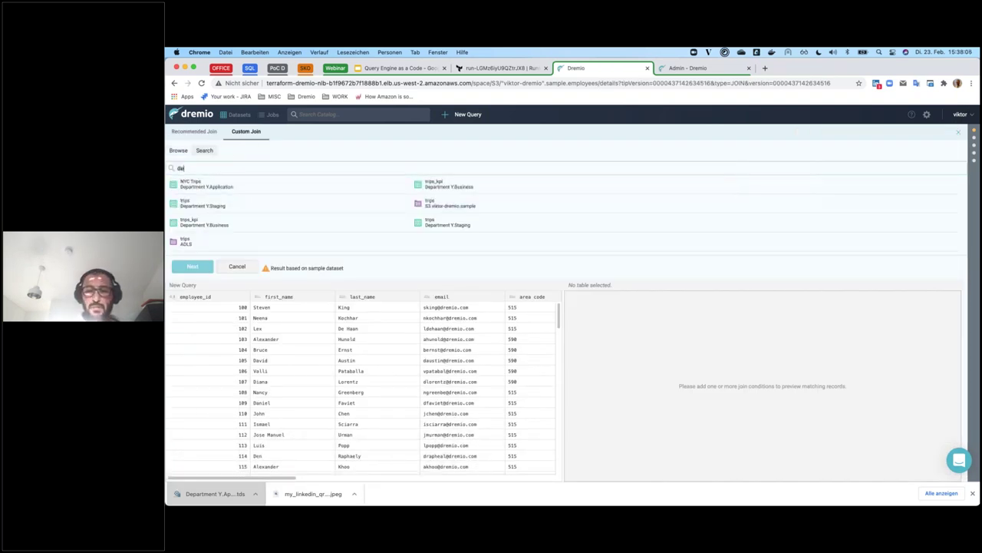
text(partments)
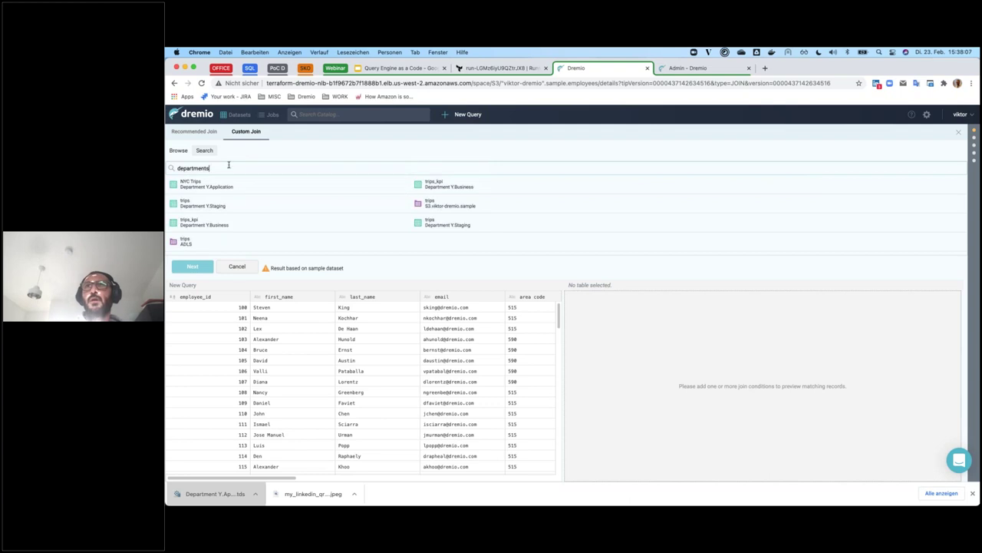
click(212, 204)
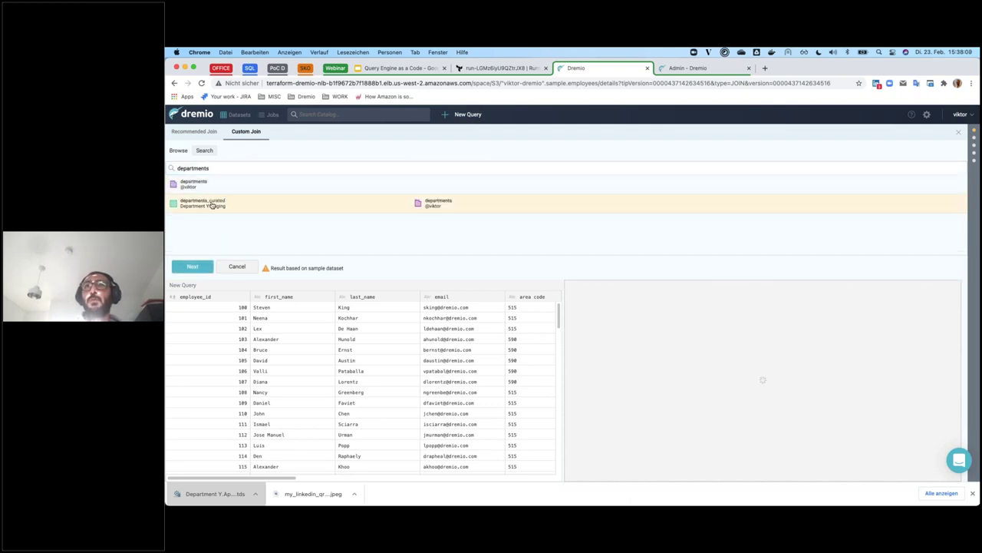
click(191, 269)
Apply an inner join matching department_id of employees to department_id of departments_curated, and enlarge the results by collapsing the SQL editor.
scroll(227, 213, down, 3)
drag(203, 231, 485, 178)
drag(872, 193, 721, 175)
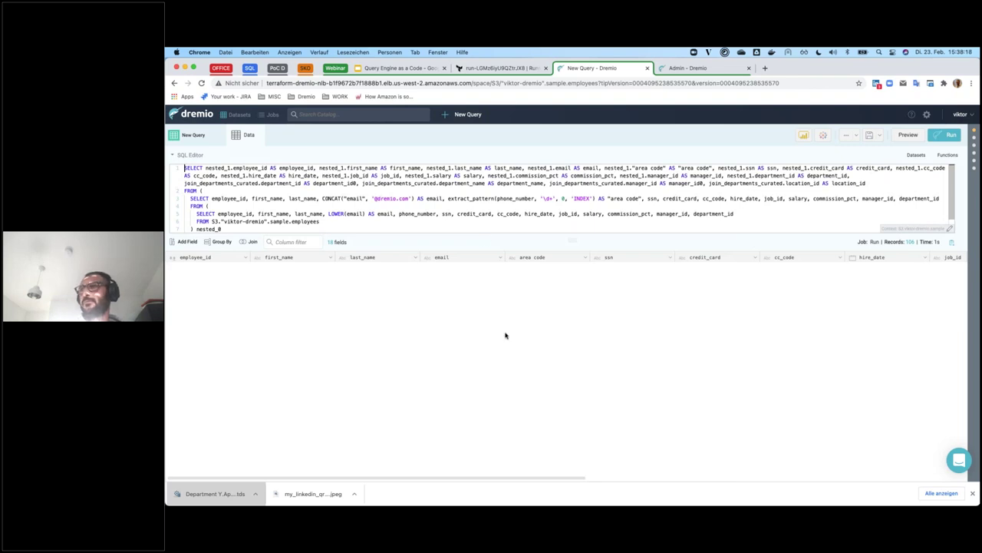
scroll(576, 333, right, 10)
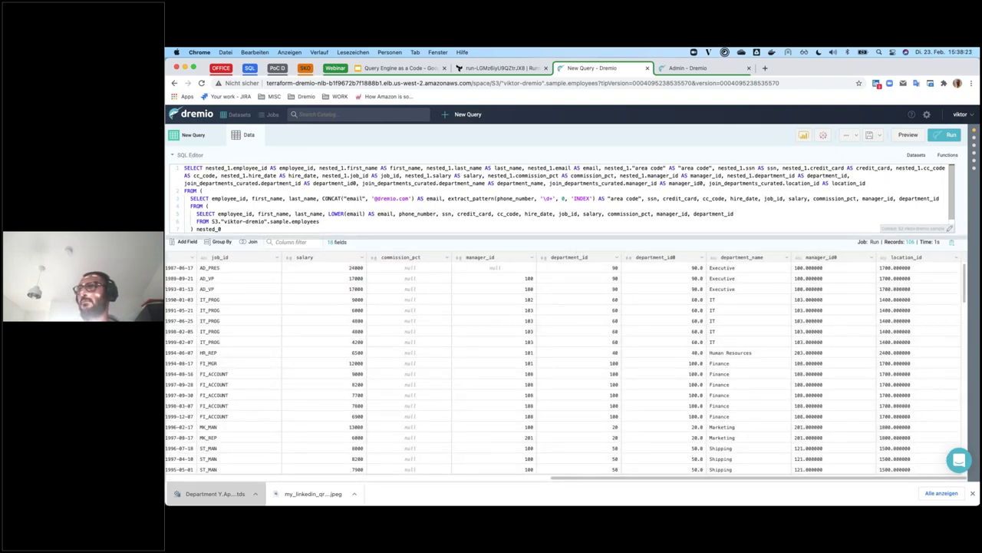
drag(560, 235, 560, 153)
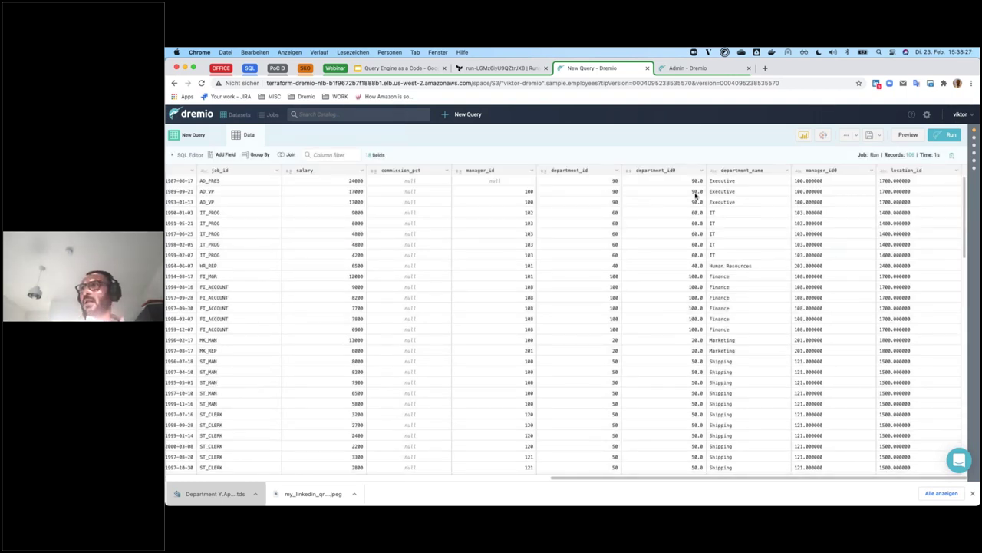
Save the joined query as eployees_dep in the Business folder of Department Y.
click(879, 136)
click(850, 161)
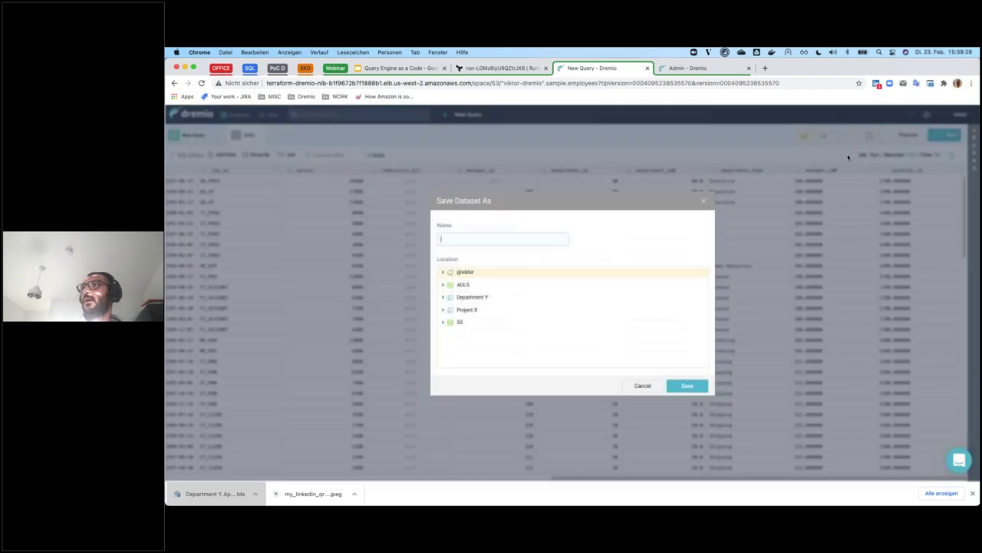
click(477, 287)
click(485, 310)
click(472, 238)
text(eplo)
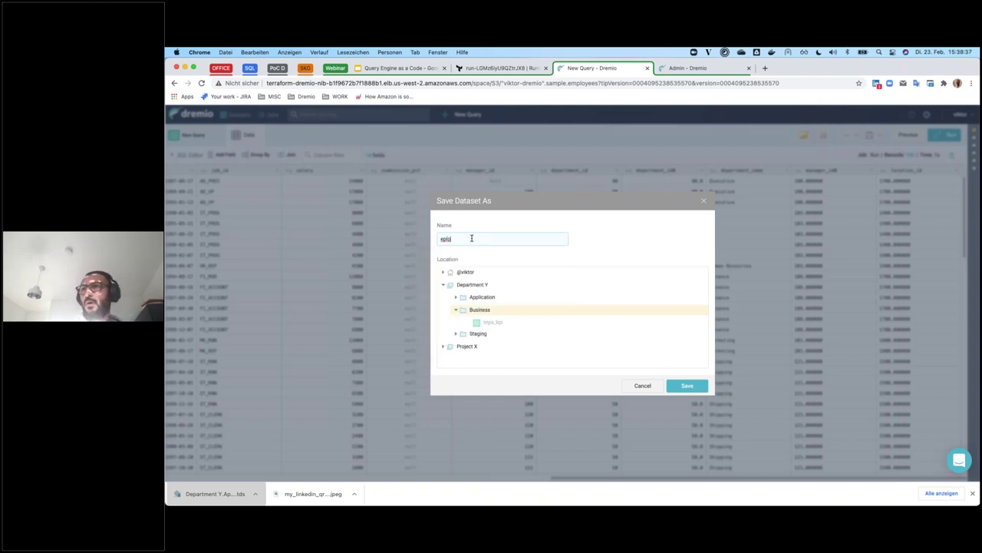
text(yees)
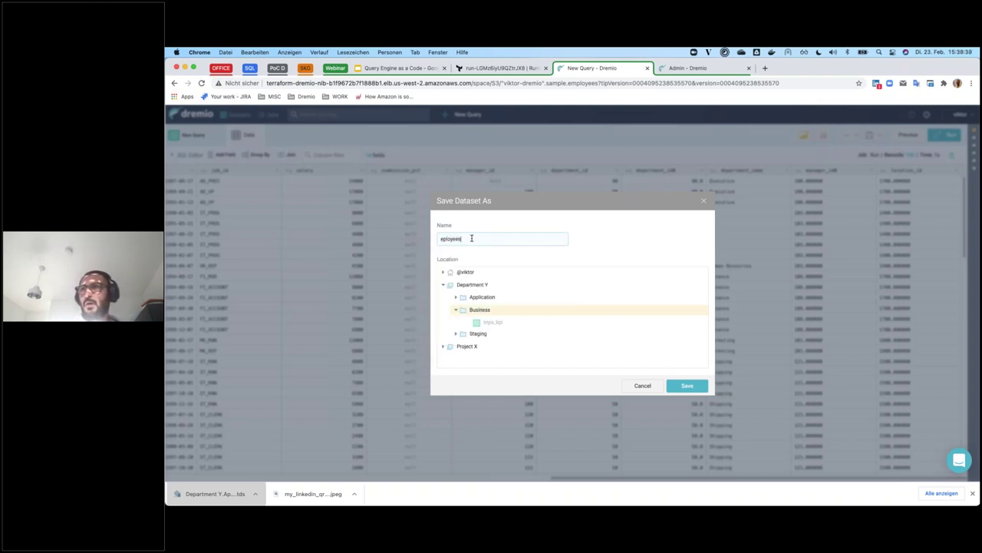
text(_de)
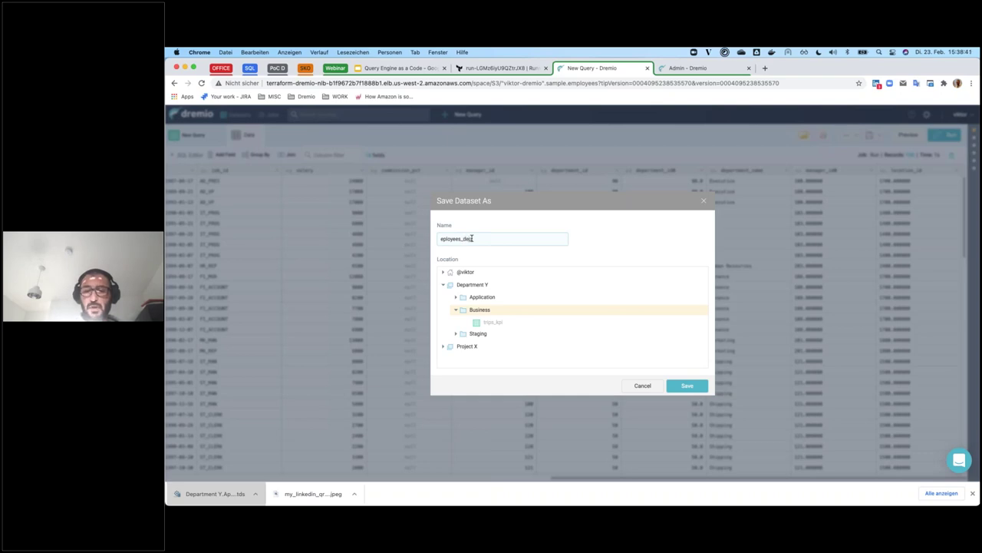
click(686, 385)
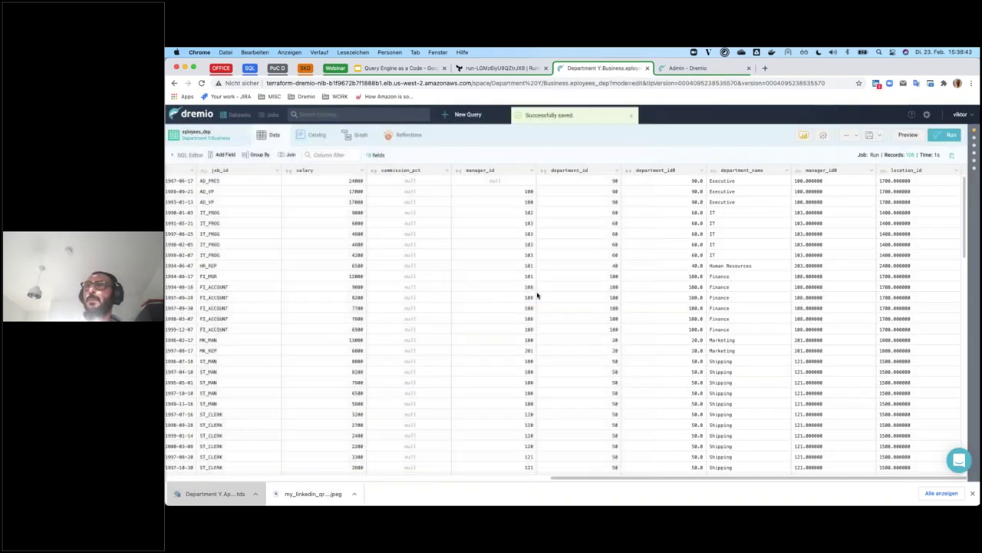
Examine the lineage graph of eployees_dep and its original SQL, highlighting the CONCAT expression for email.
click(360, 134)
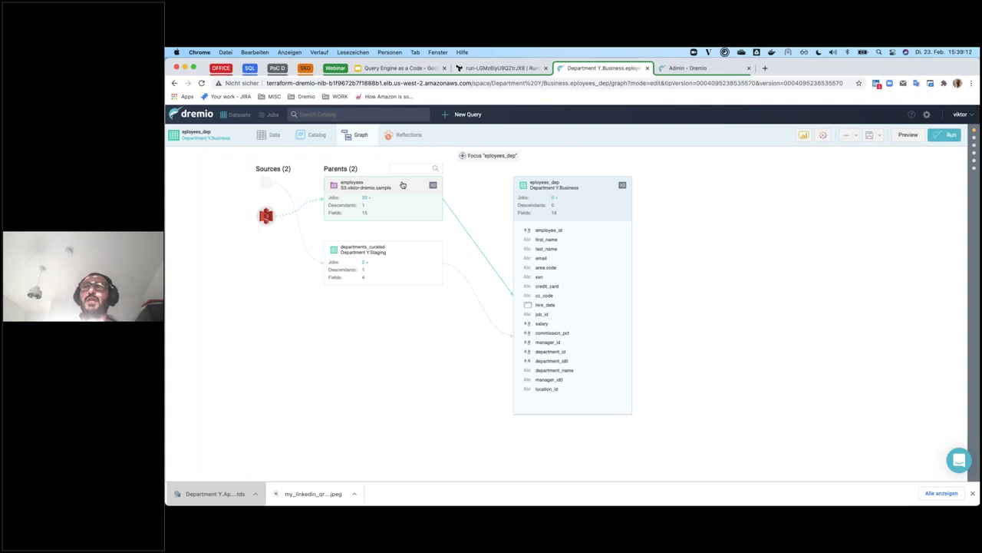
click(624, 189)
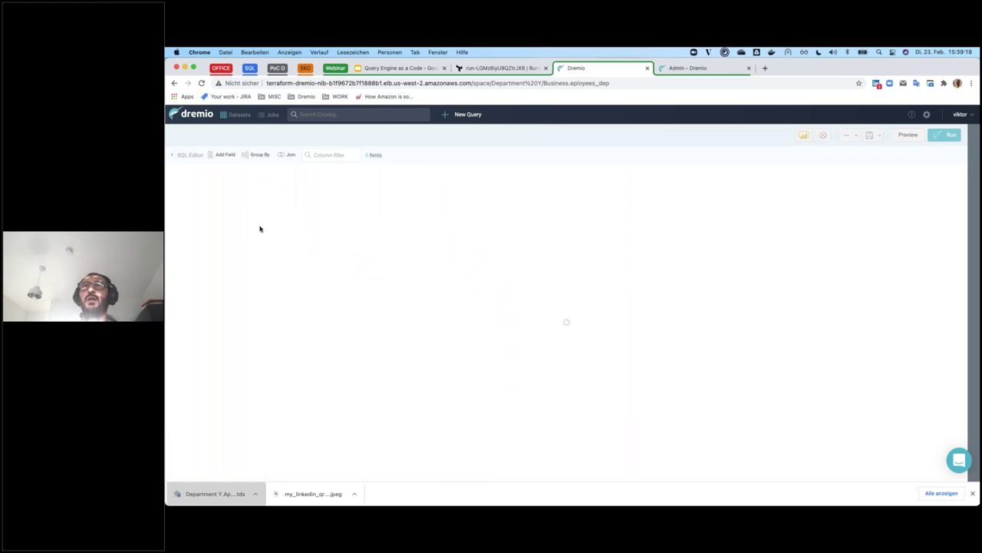
click(185, 155)
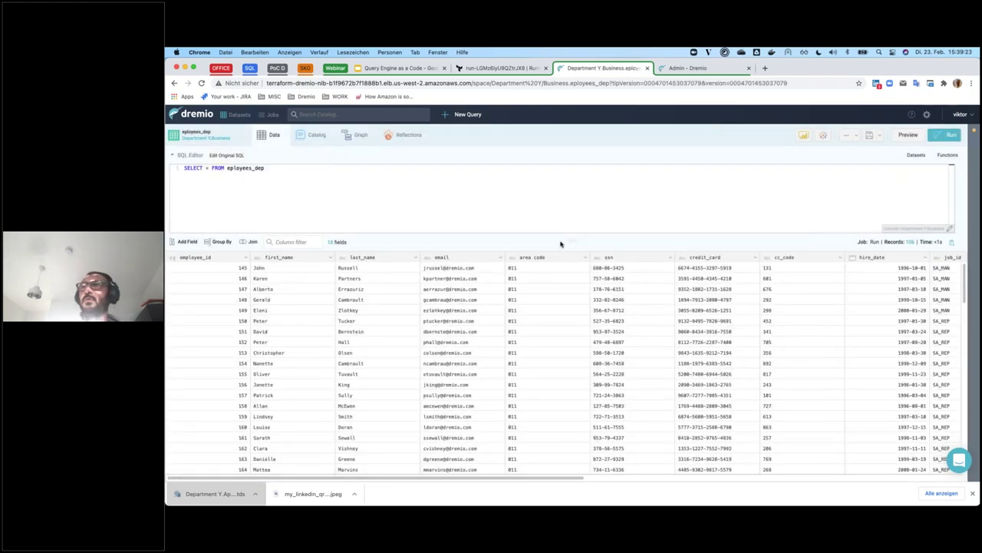
drag(570, 240, 571, 311)
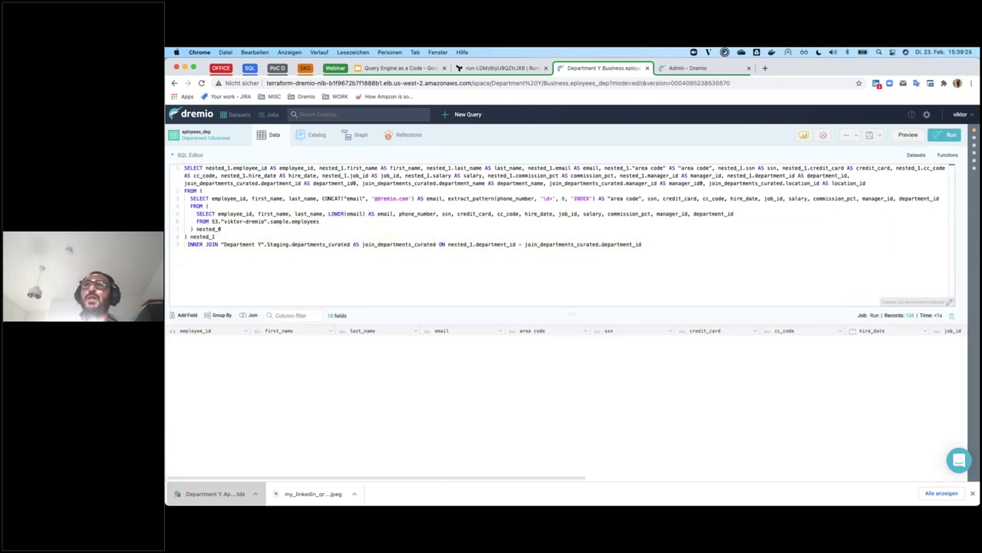
drag(323, 198, 414, 198)
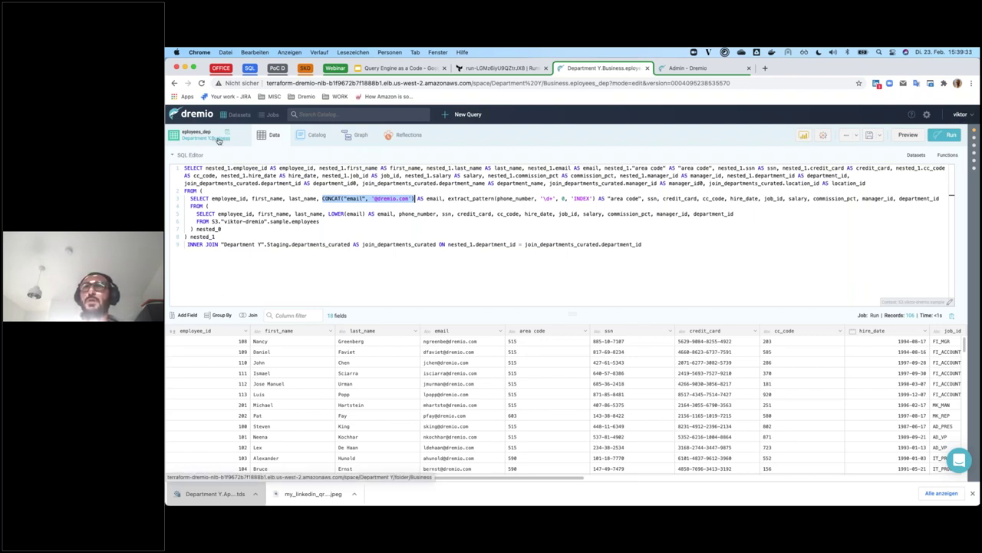
Open eployees_dep from the Business folder of Department Y and drop its ssn column.
click(219, 140)
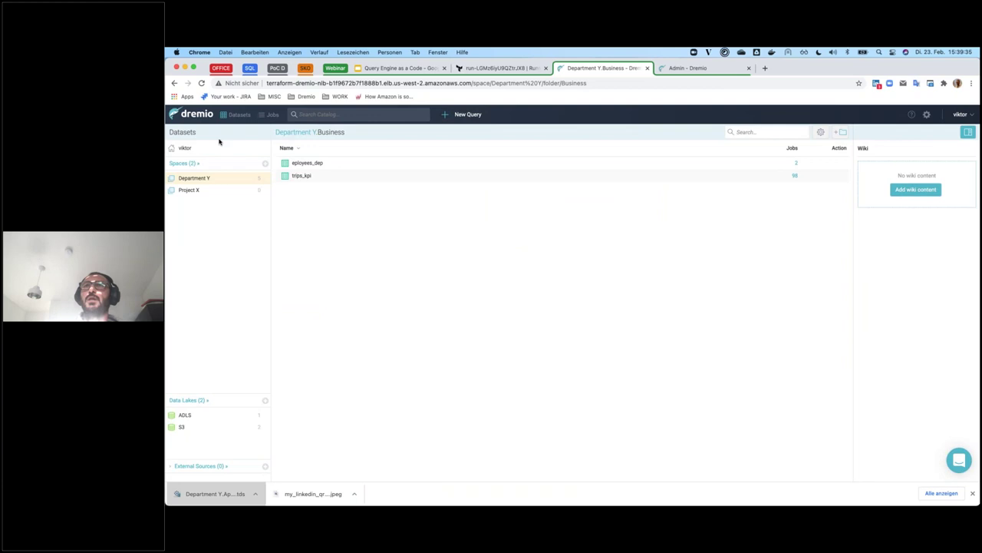
click(307, 163)
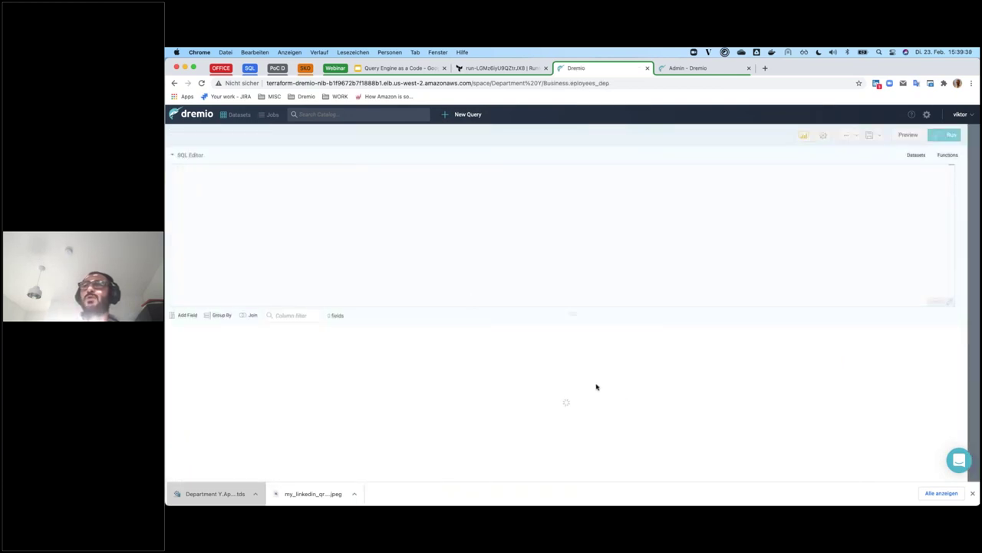
click(668, 330)
click(613, 201)
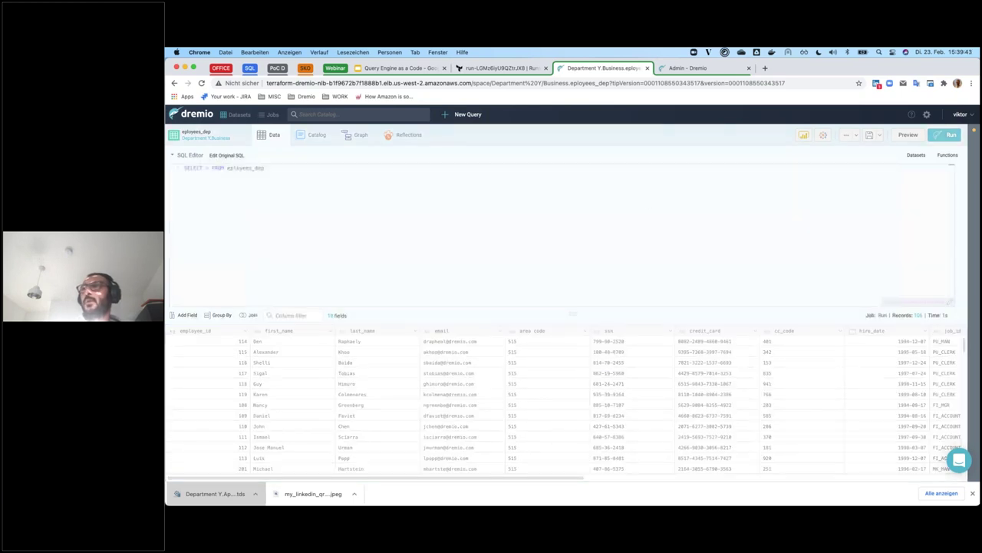
Save the reduced query as a new dataset named final in the Application folder of Department Y.
click(879, 136)
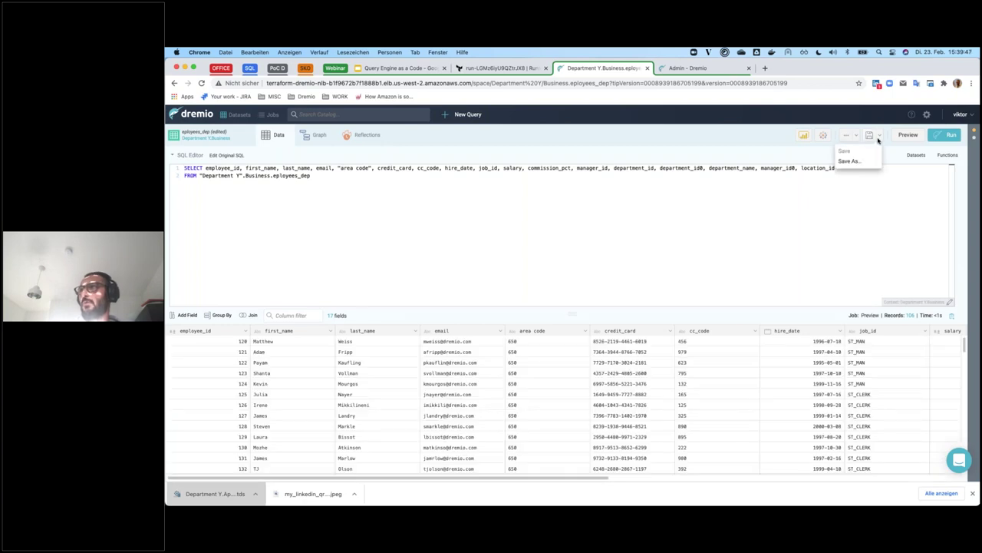
click(857, 161)
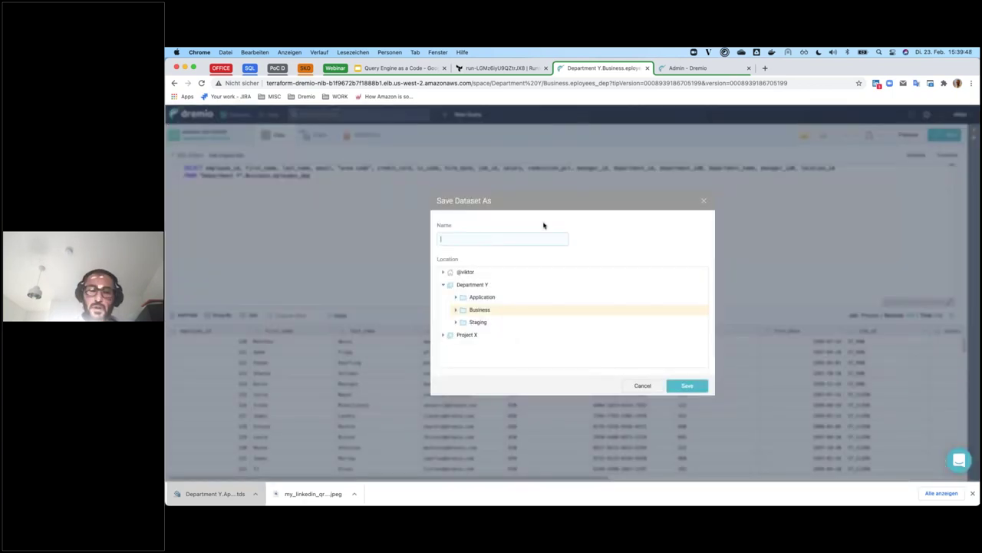
text(final)
click(463, 298)
click(687, 385)
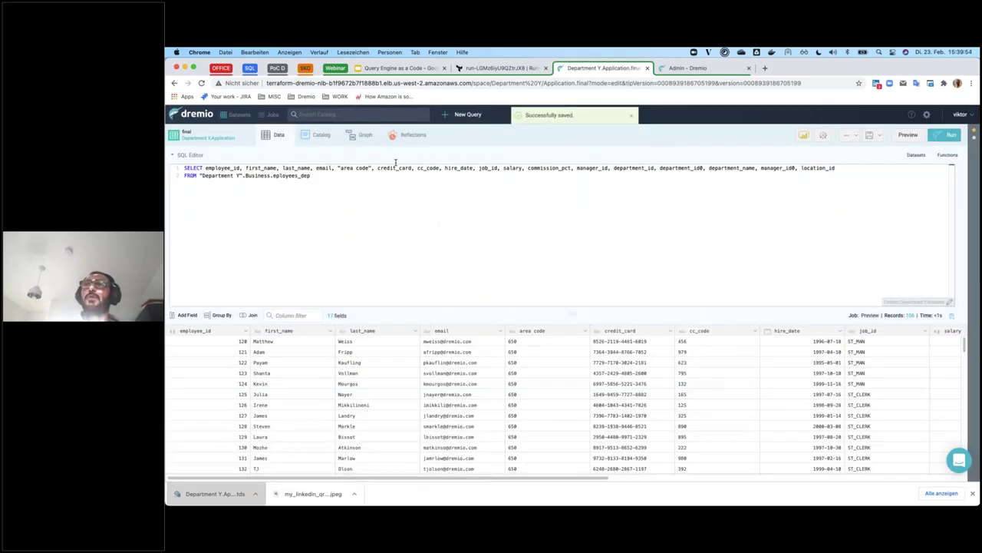
Examine the lineage graph of final through eployees_dep and its parent datasets, and open the query of final from the graph.
click(365, 137)
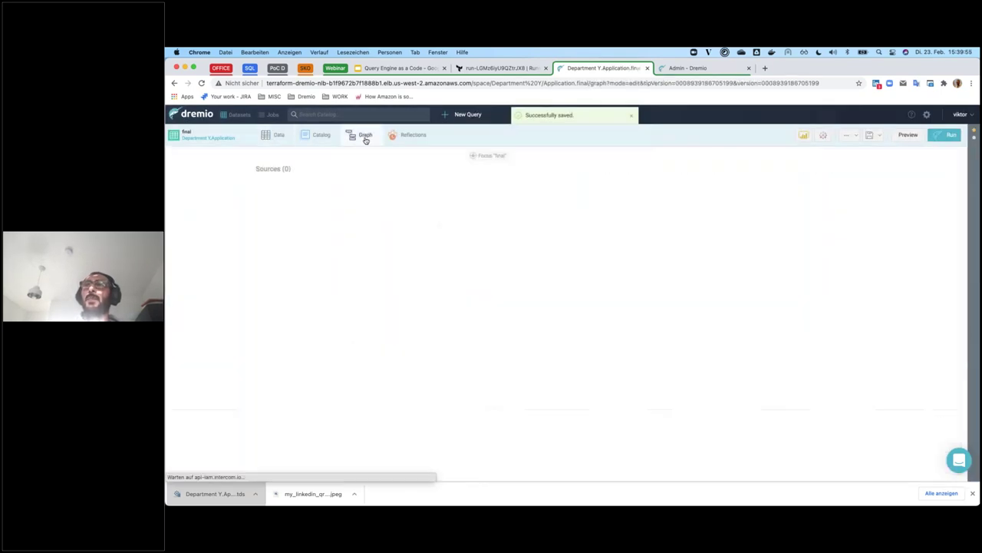
click(362, 182)
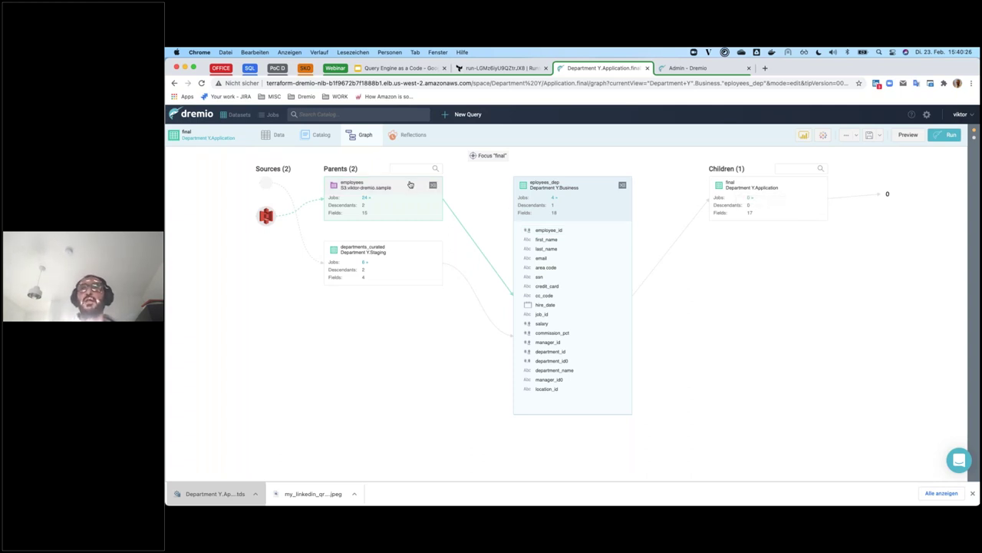
click(772, 189)
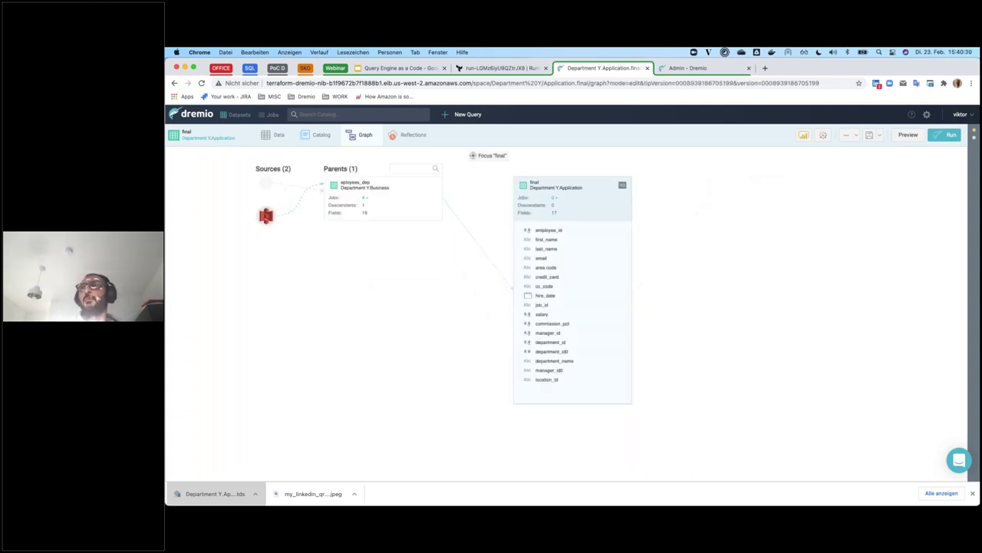
click(621, 185)
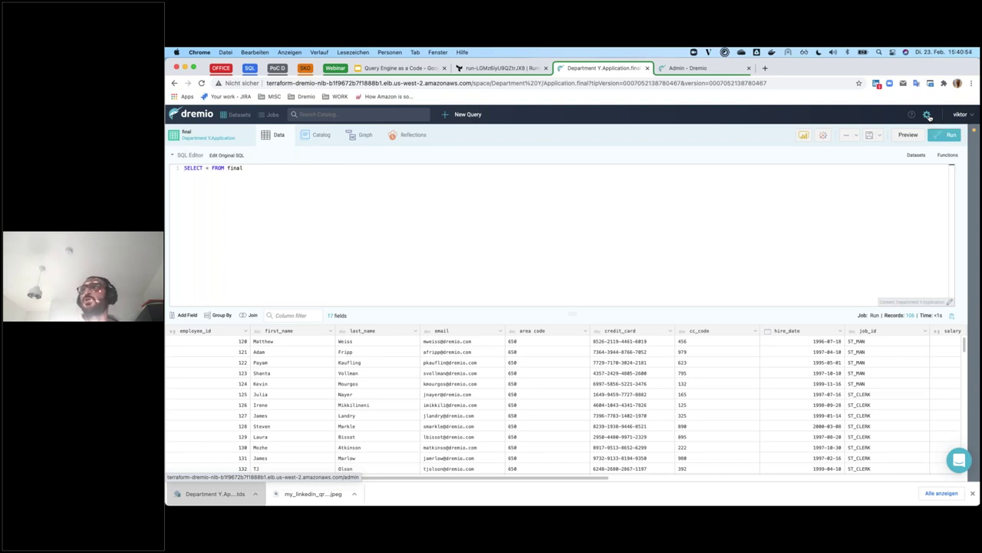
Check the cluster's node activity, and switch to Terraform Cloud to collapse the finished run's cost estimation and apply details.
click(927, 115)
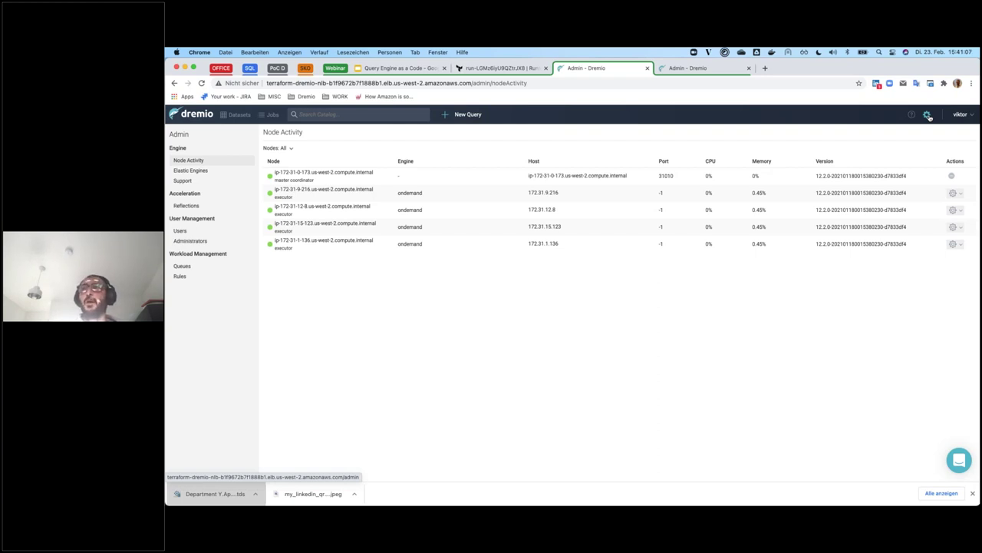
click(483, 69)
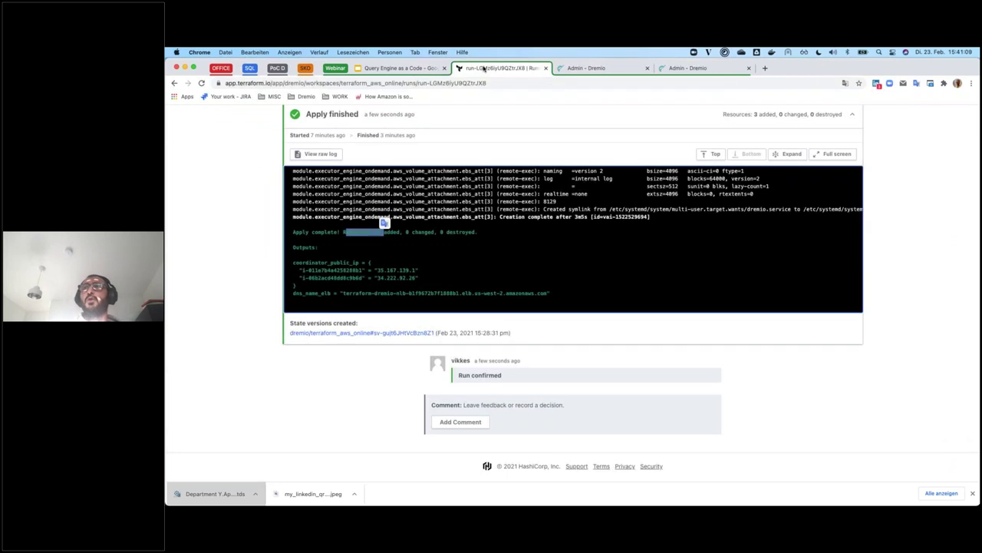
scroll(245, 258, up, 10)
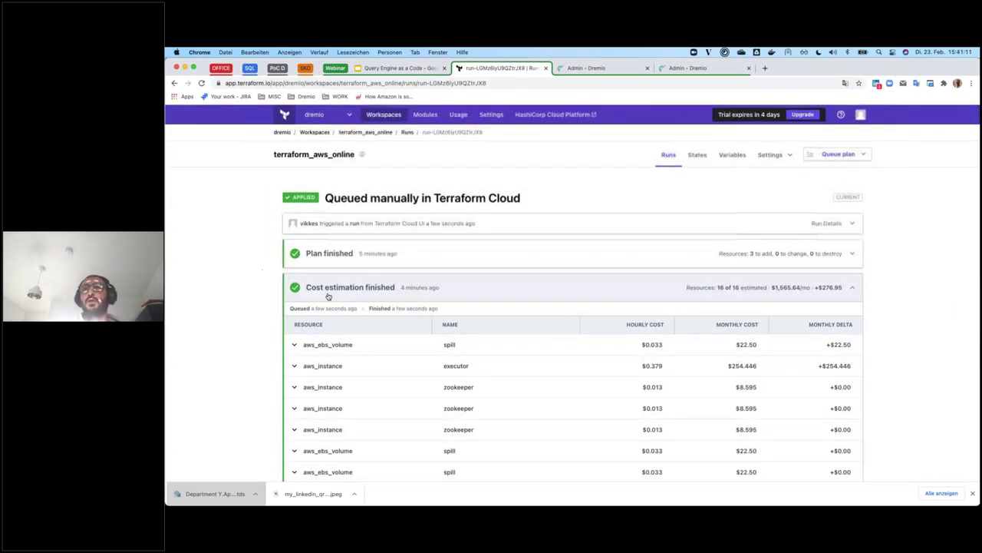
click(328, 296)
click(317, 321)
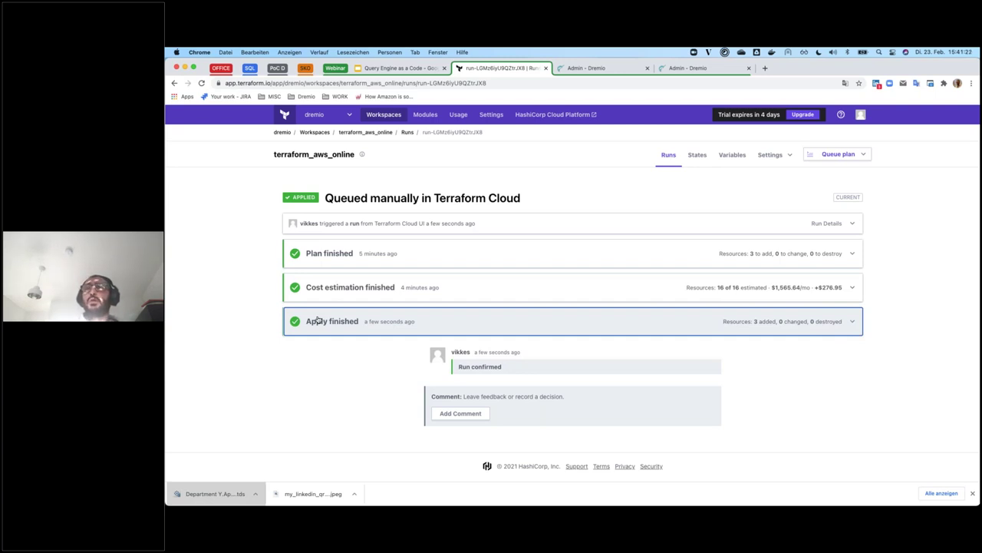
Open the queue destroy plan confirmation from the Destruction and Deletion settings of the terraform_aws_online workspace.
click(426, 115)
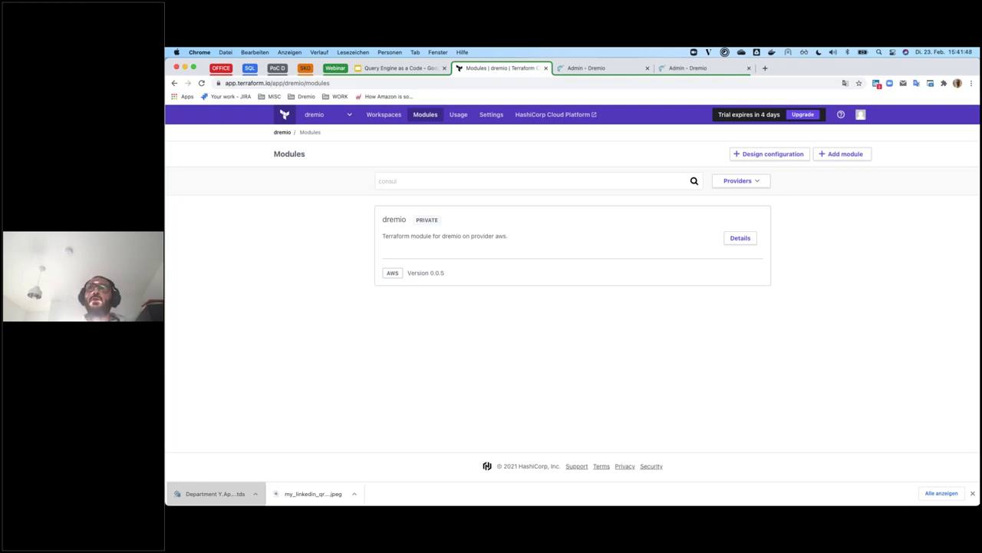
click(383, 115)
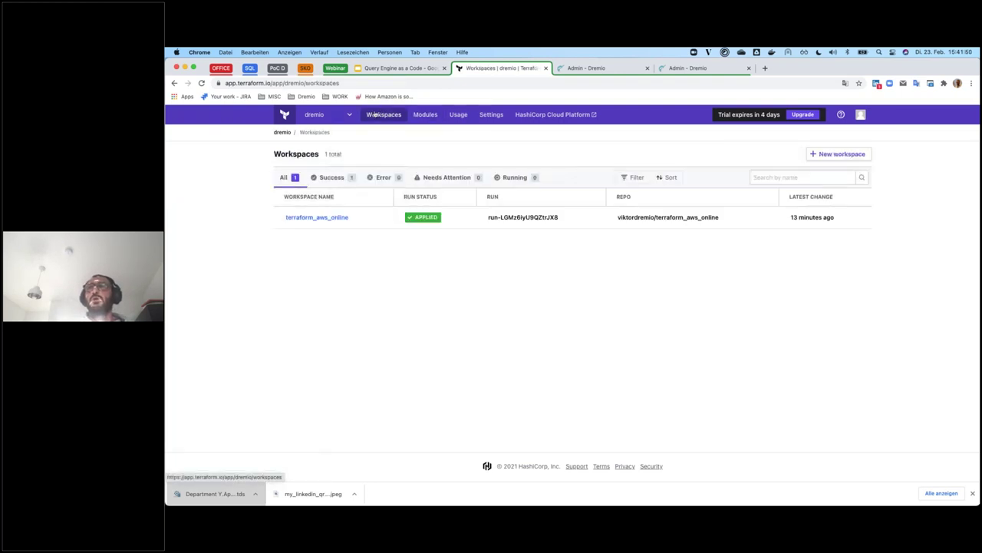
click(318, 218)
click(773, 155)
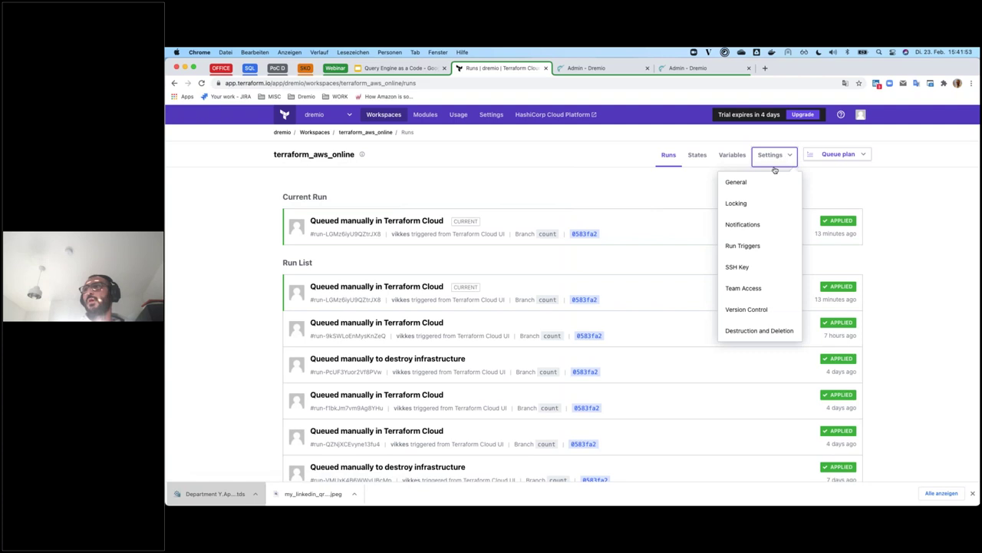
click(759, 330)
click(447, 358)
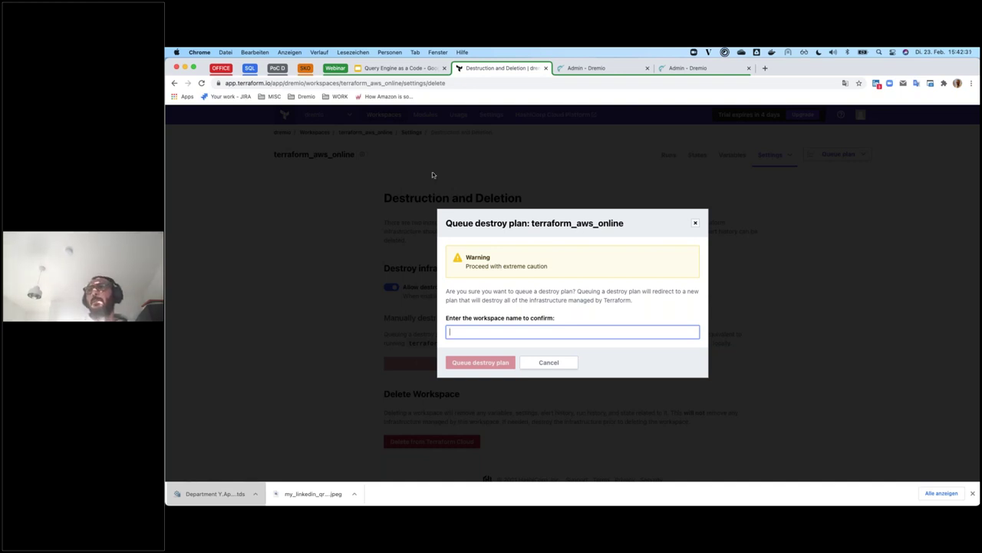
Switch to the Query Engine as a Code presentation in Google Slides and present the Q&A slide in full screen.
click(392, 71)
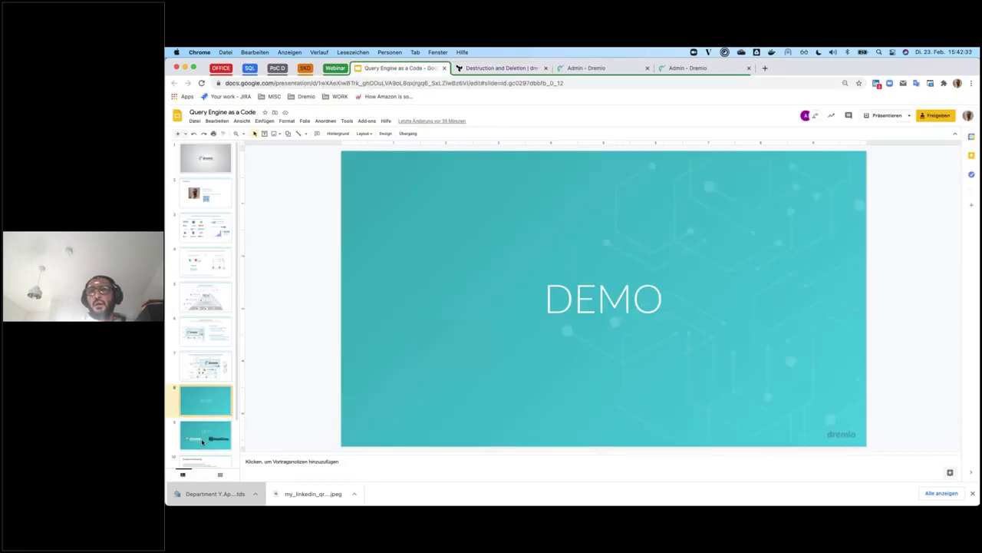
key(Down)
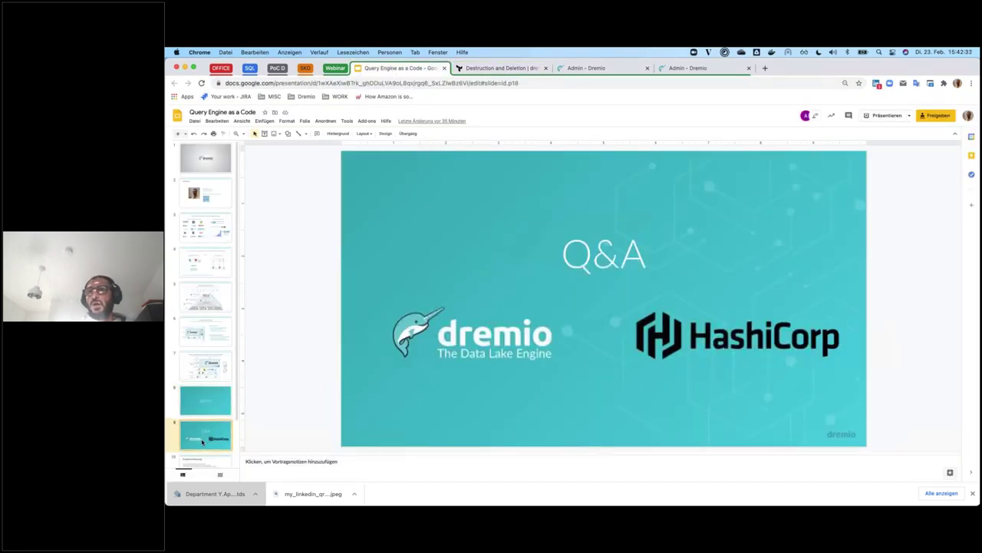
click(874, 116)
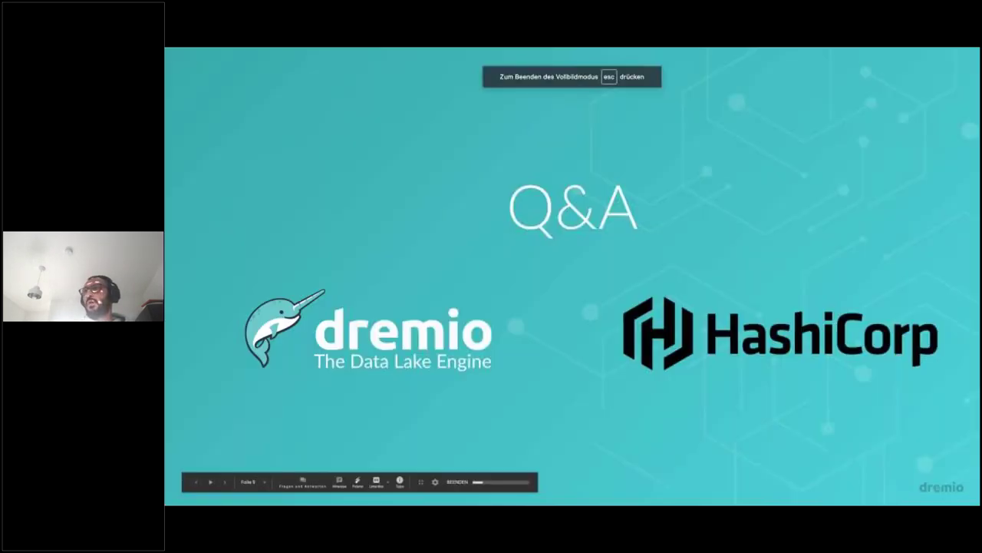